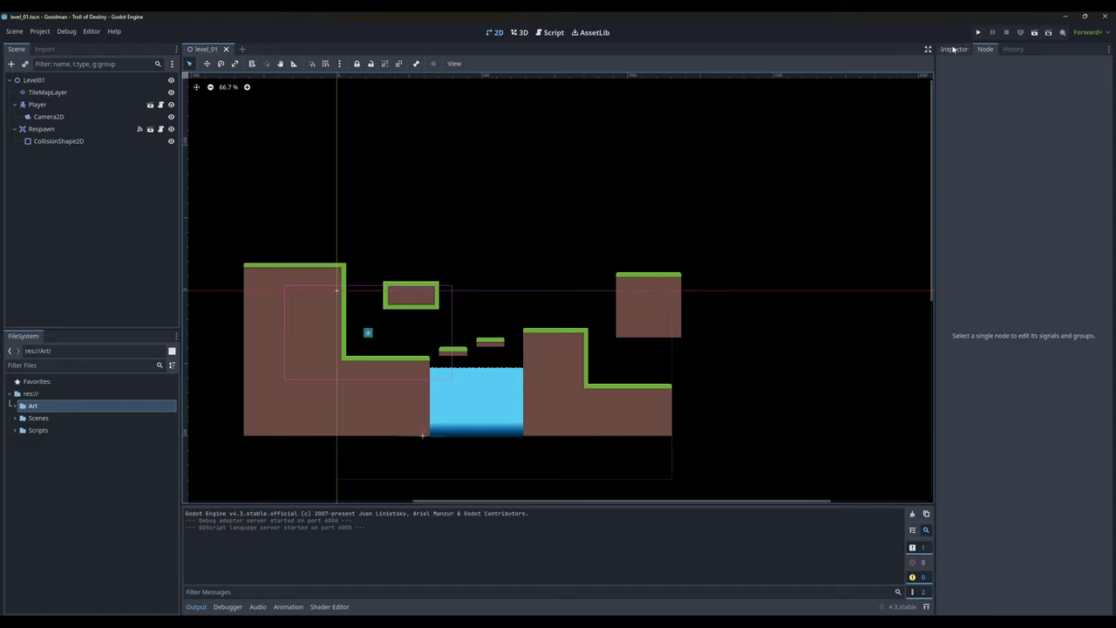
# - Playtest the current level, jumping and steering the player over the water, then stop it
pyautogui.click(1034, 32)
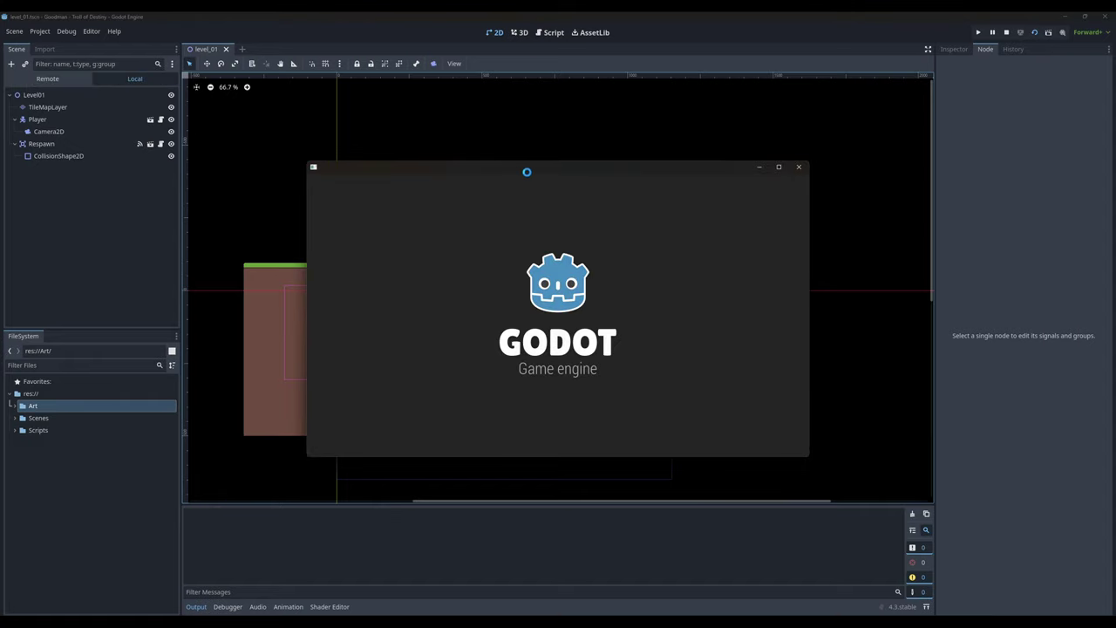
pyautogui.press('space')
pyautogui.press('Right')
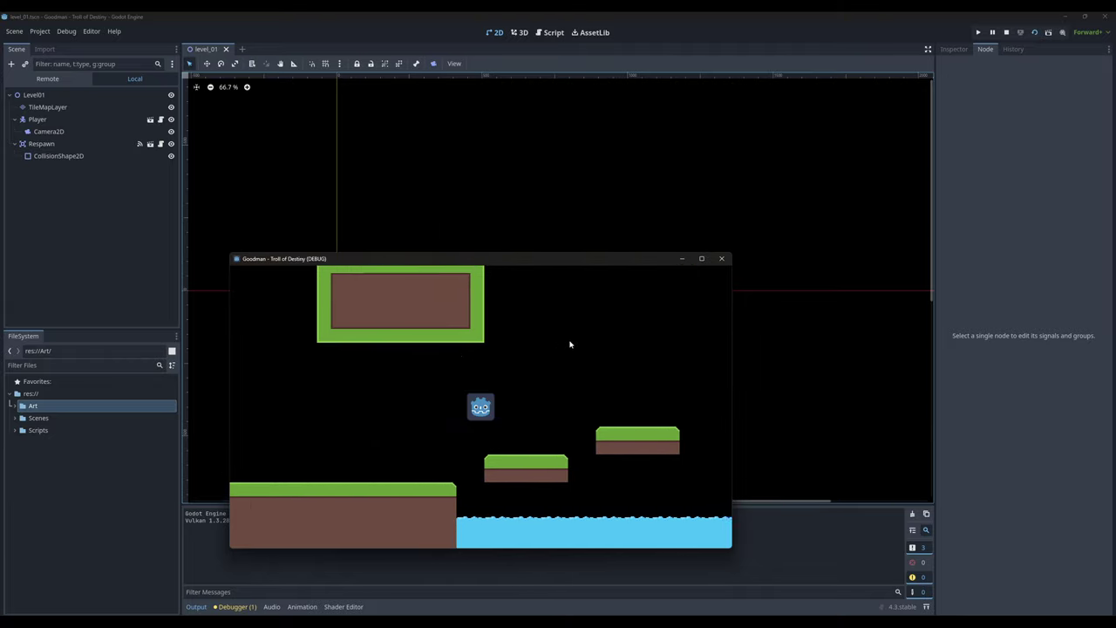
pyautogui.press('Left')
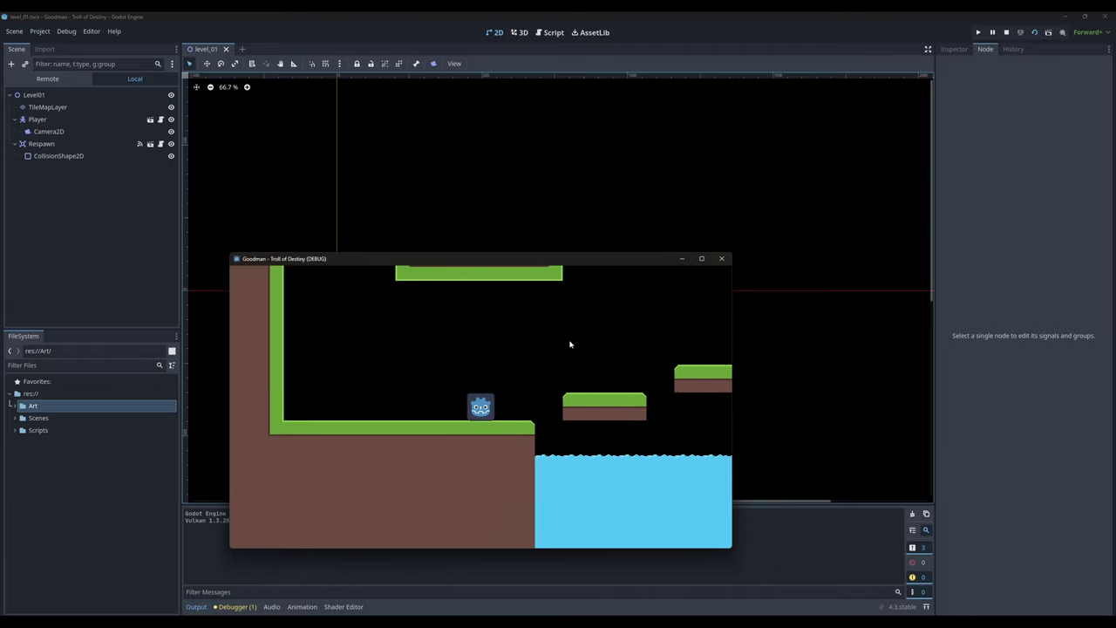
pyautogui.press('Right')
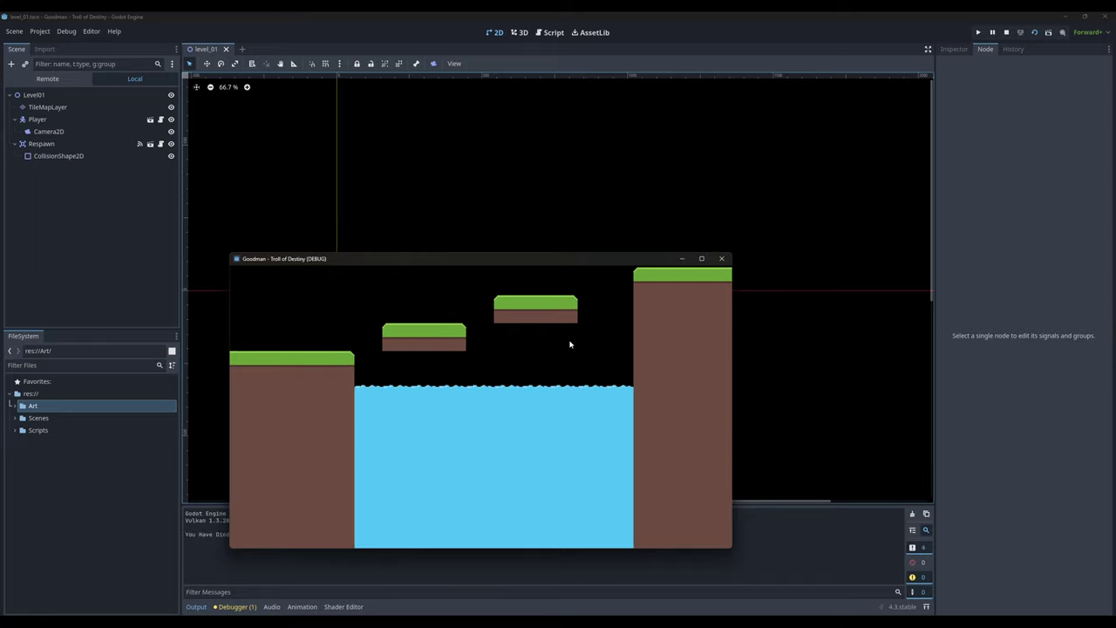
pyautogui.click(721, 258)
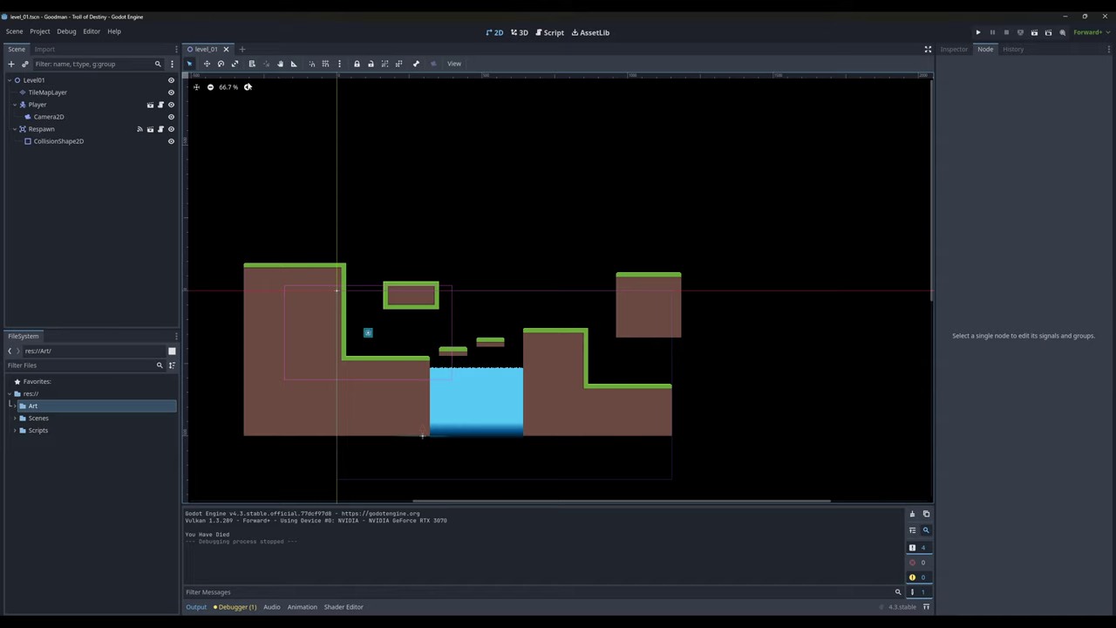
# - Start a new scene with an Area2D as its root node
pyautogui.click(244, 49)
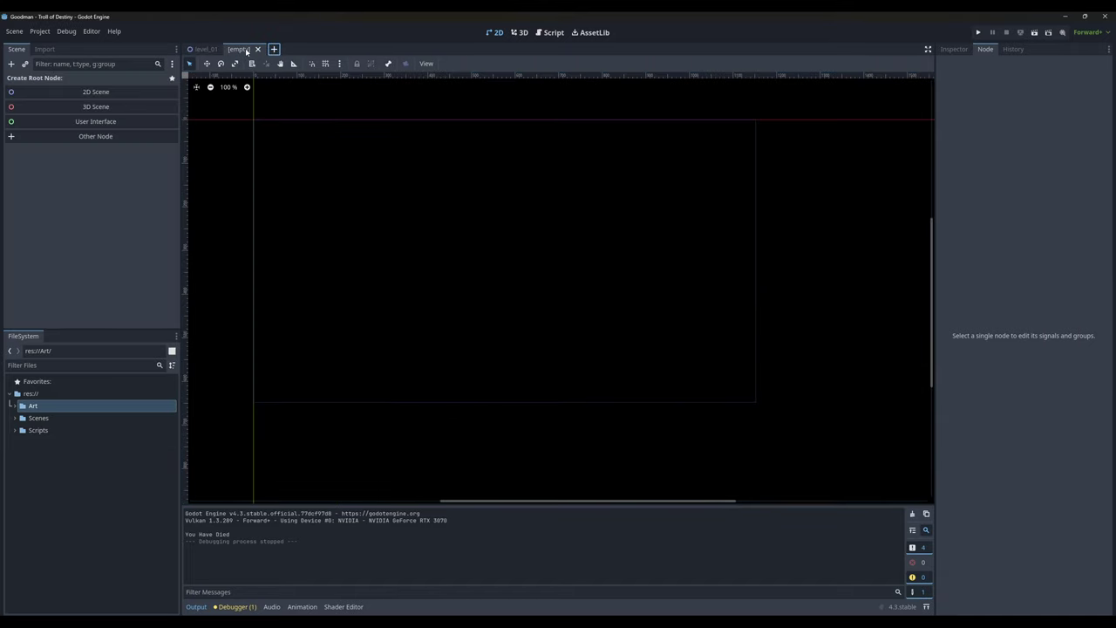
pyautogui.click(91, 137)
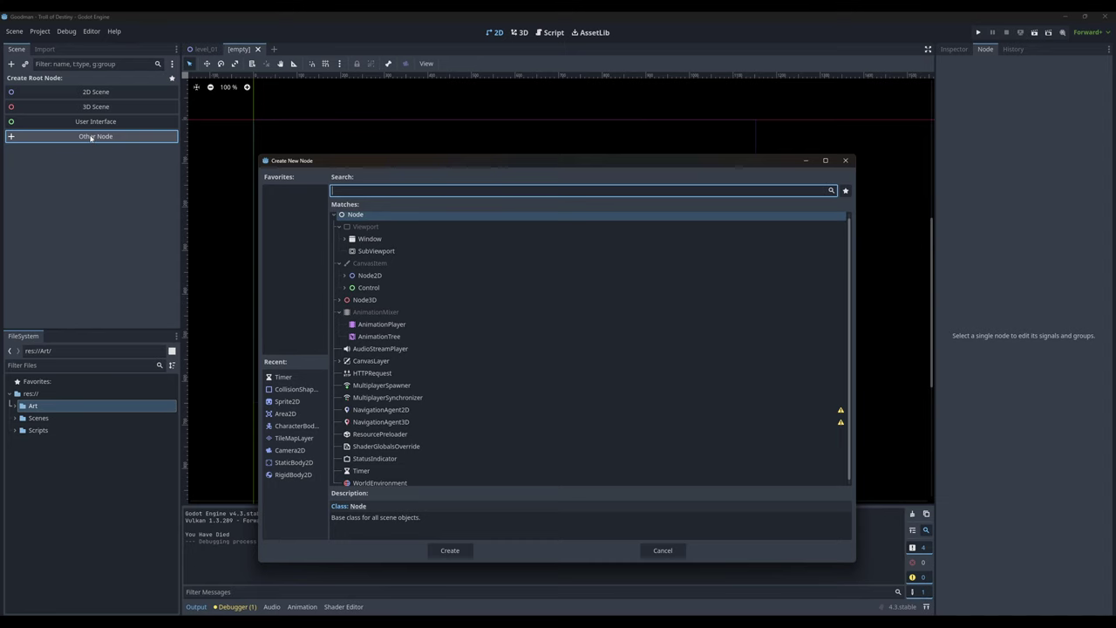
pyautogui.write('area')
pyautogui.doubleClick(393, 270)
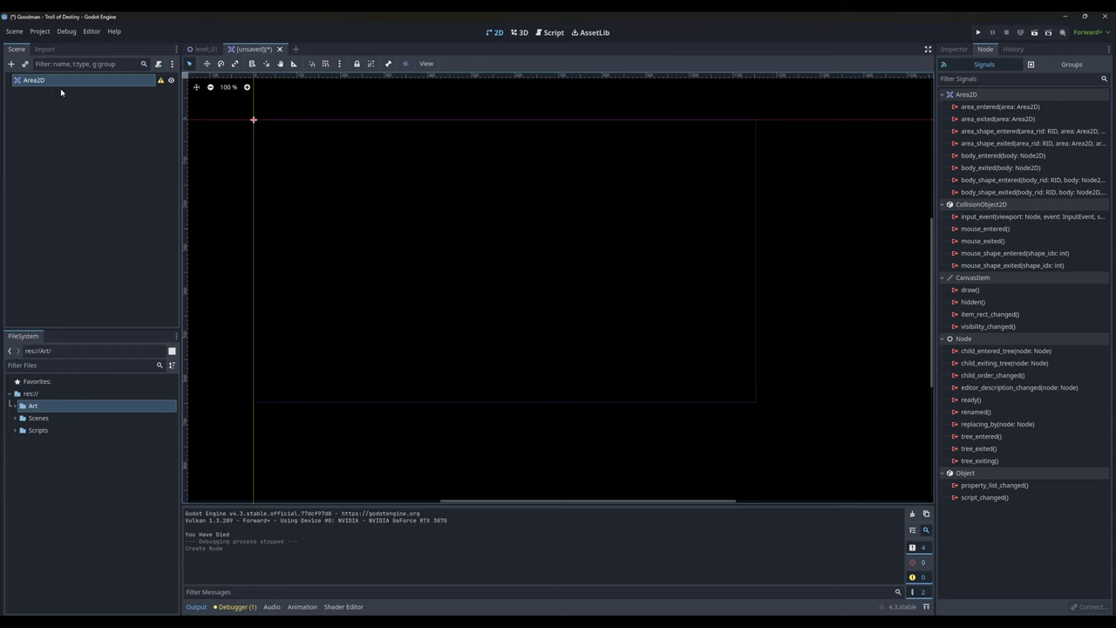
# - Add Sprite2D and CollisionShape2D children under the Area2D
pyautogui.hotkey('ctrl', 'a')
pyautogui.write('sprite')
pyautogui.press('Return')
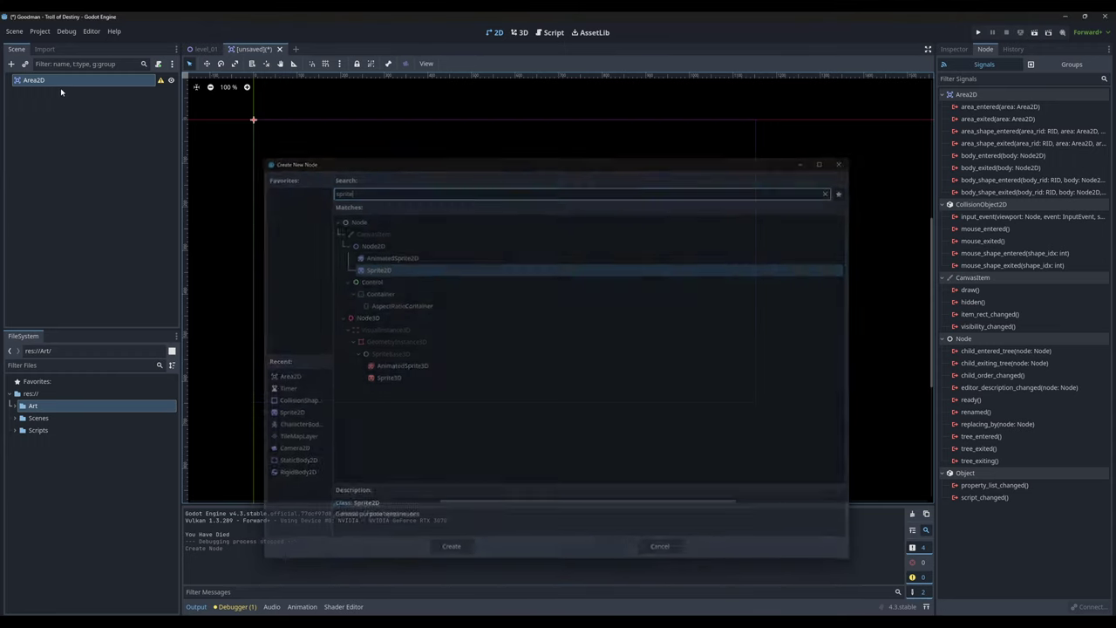
pyautogui.hotkey('ctrl', 'a')
pyautogui.write('collision')
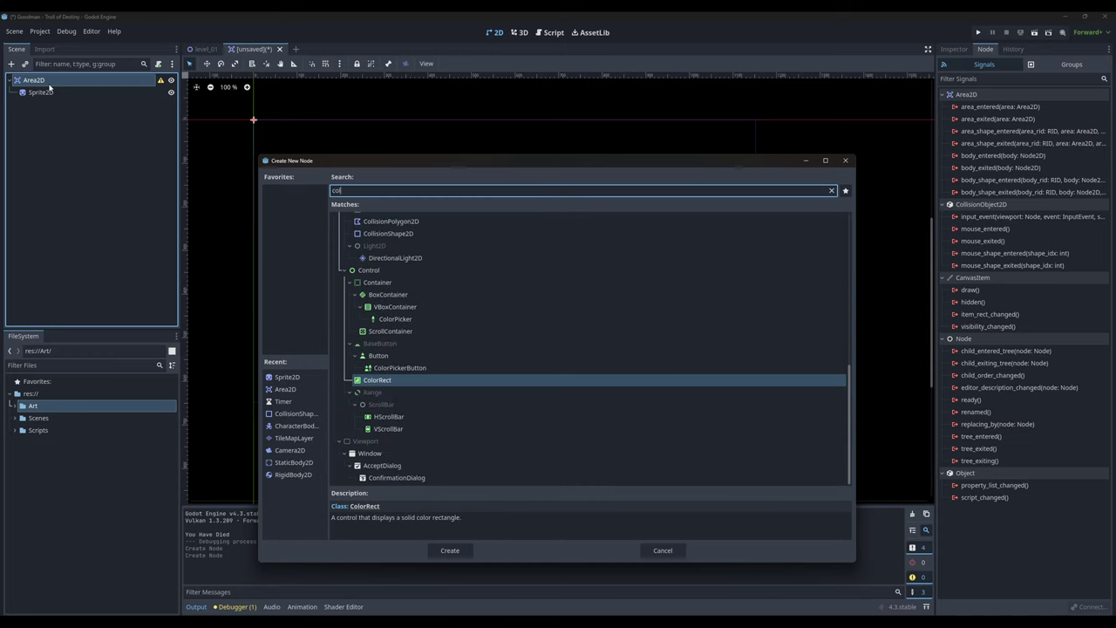
pyautogui.press('Return')
# - Set the Sprite2D's texture to icon.svg from the Art folder
pyautogui.click(38, 94)
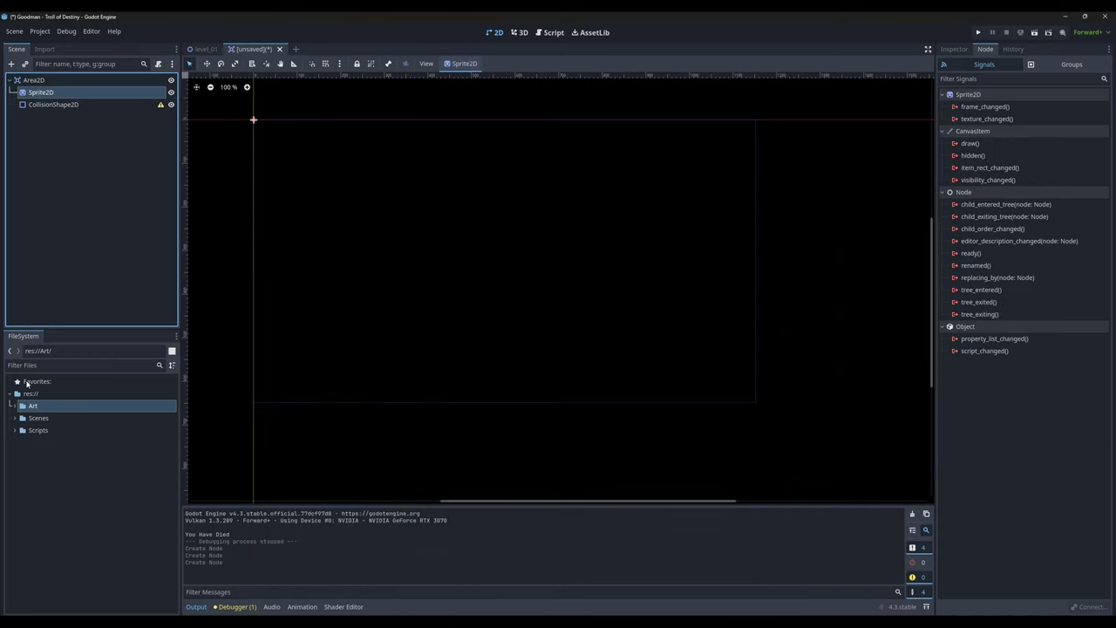
pyautogui.doubleClick(30, 404)
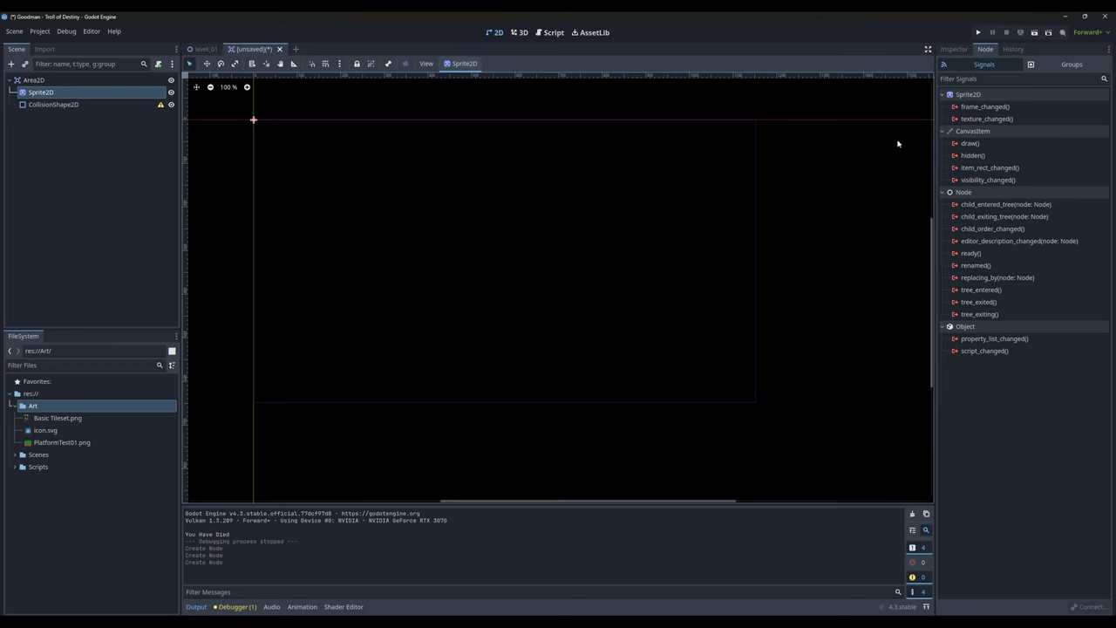
pyautogui.click(954, 49)
pyautogui.moveTo(45, 427); pyautogui.dragTo(1059, 121)
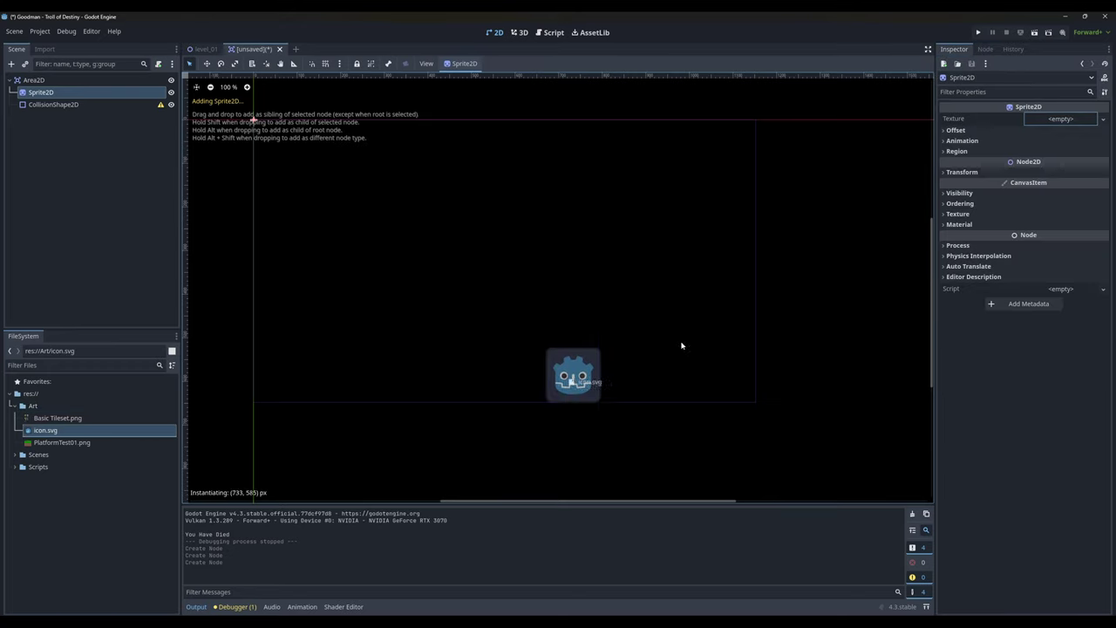
# - Give the CollisionShape2D a RectangleShape2D enlarged to cover the icon
pyautogui.click(68, 104)
pyautogui.click(1057, 119)
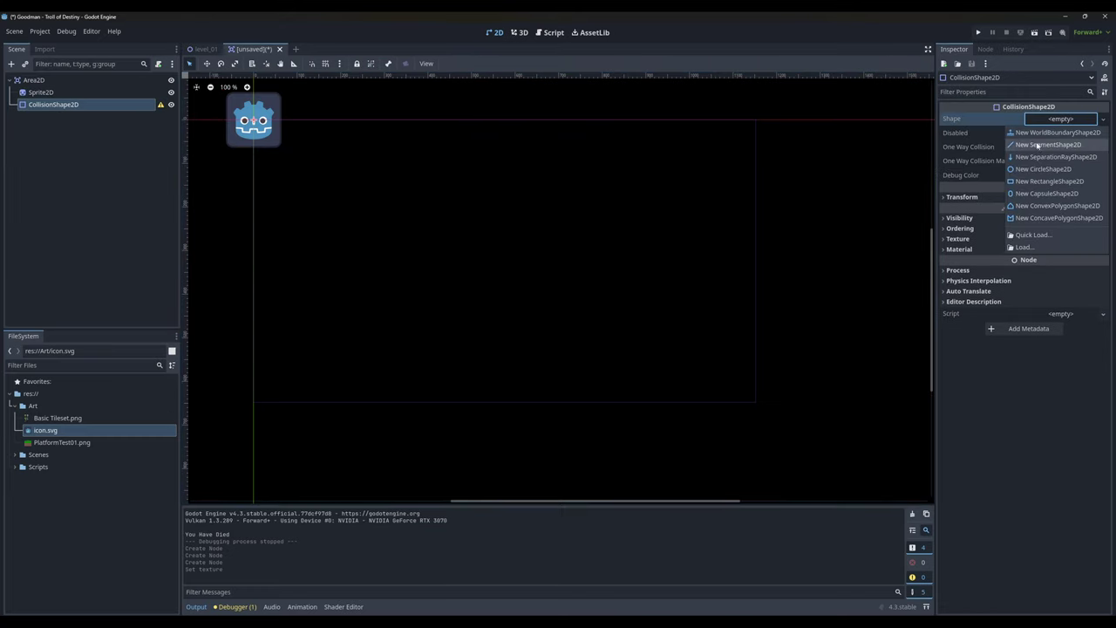
pyautogui.click(1059, 192)
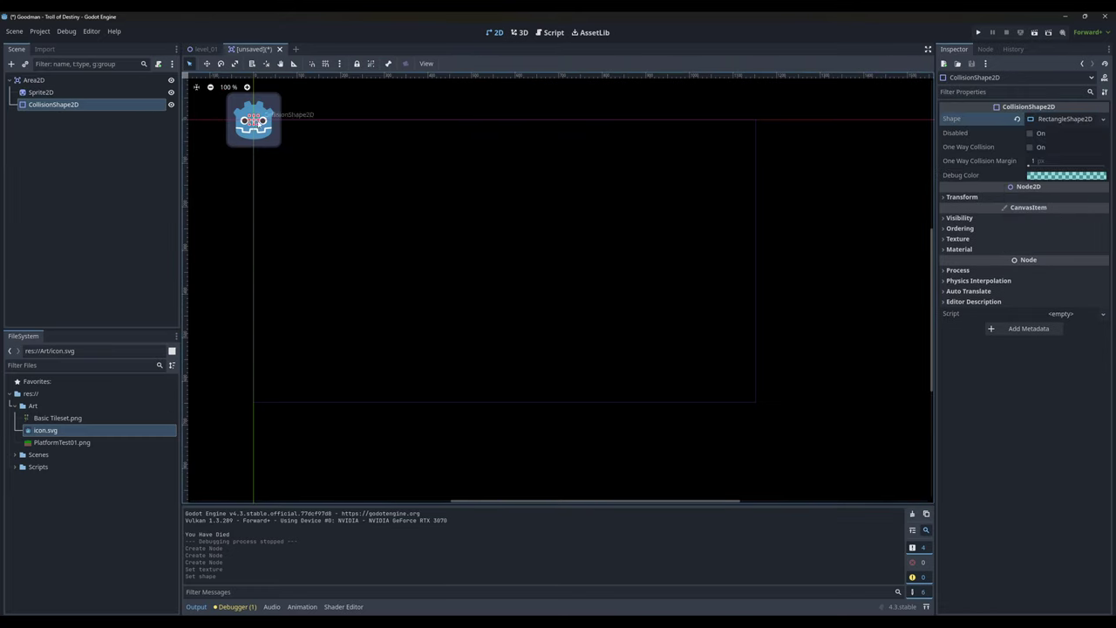
pyautogui.moveTo(262, 129)
pyautogui.mouseDown()
pyautogui.moveTo(280, 146)
pyautogui.moveTo(227, 119)
pyautogui.mouseUp()
# - Rename the Area2D root node to JumpPowerUp
pyautogui.click(35, 80)
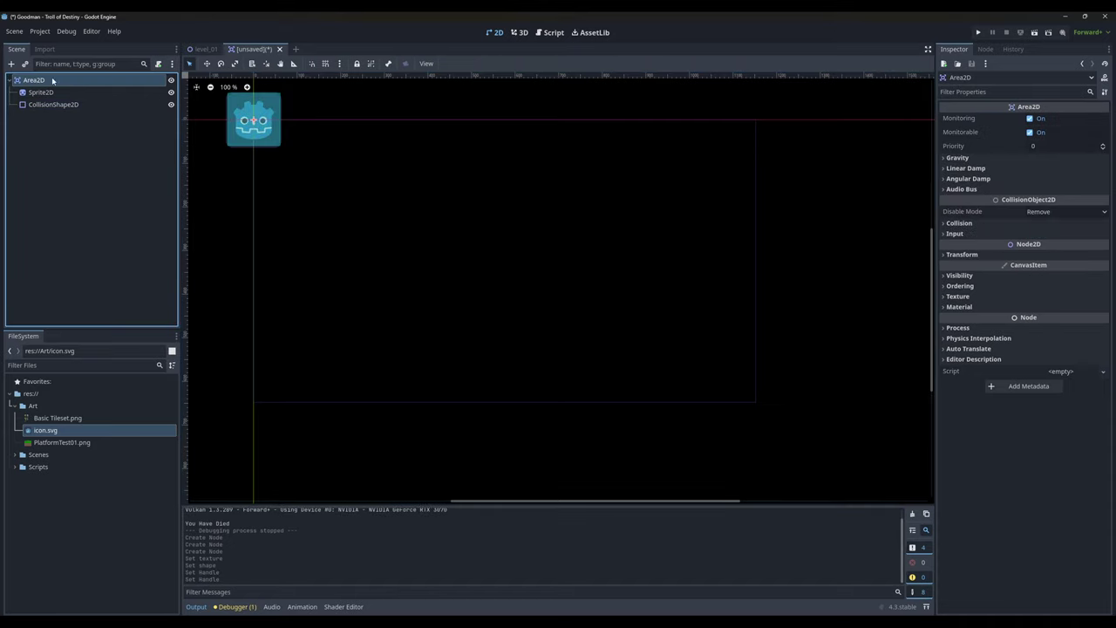
pyautogui.doubleClick(50, 78)
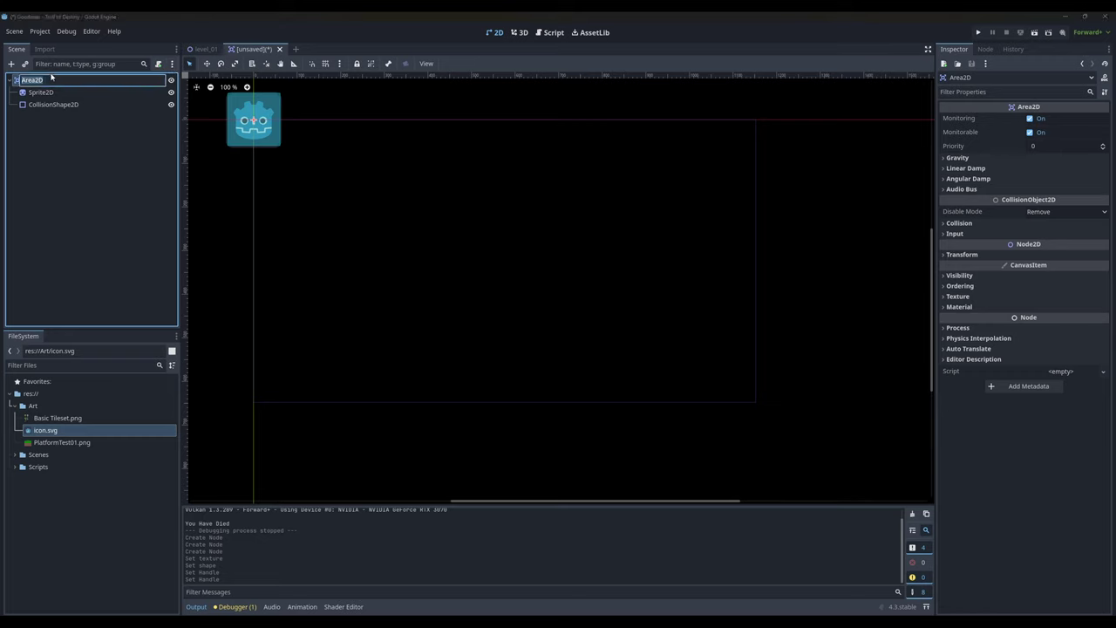
pyautogui.write('jump')
pyautogui.write('ws')
pyautogui.write('werU')
pyautogui.write('p')
pyautogui.press('Return')
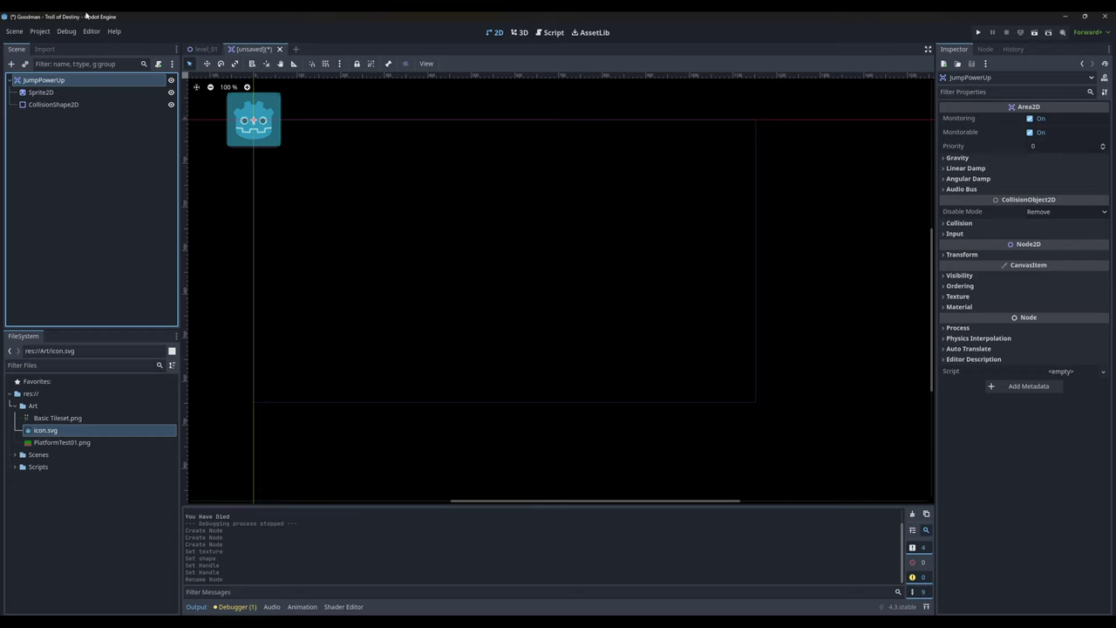
# - Attach a new jump_power_up.gd script and delete its _ready and _process stubs
pyautogui.click(159, 65)
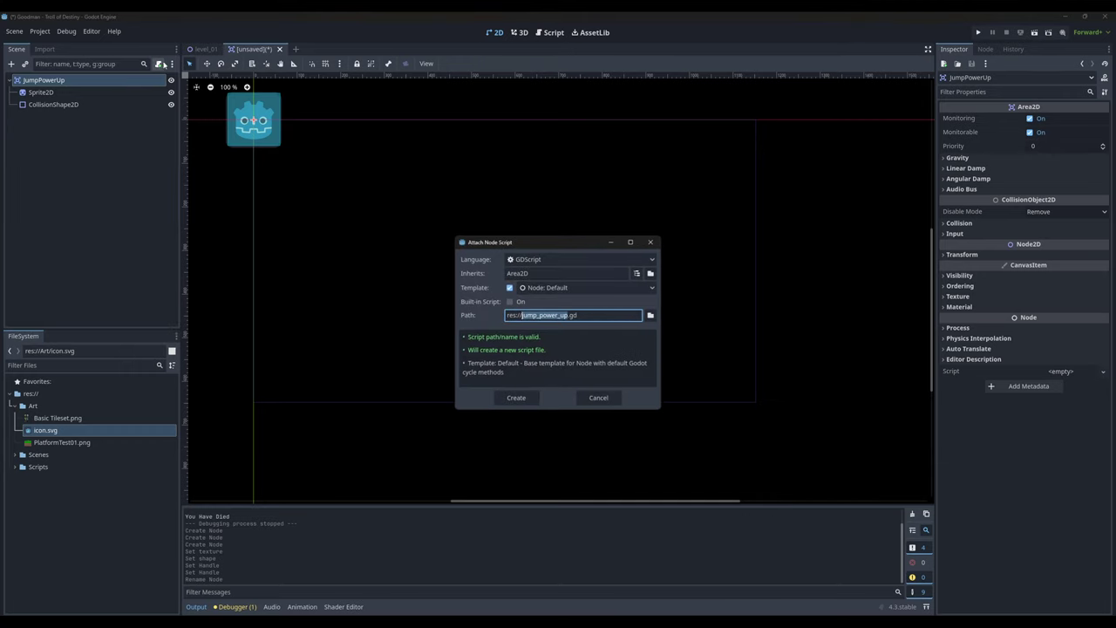
pyautogui.click(520, 397)
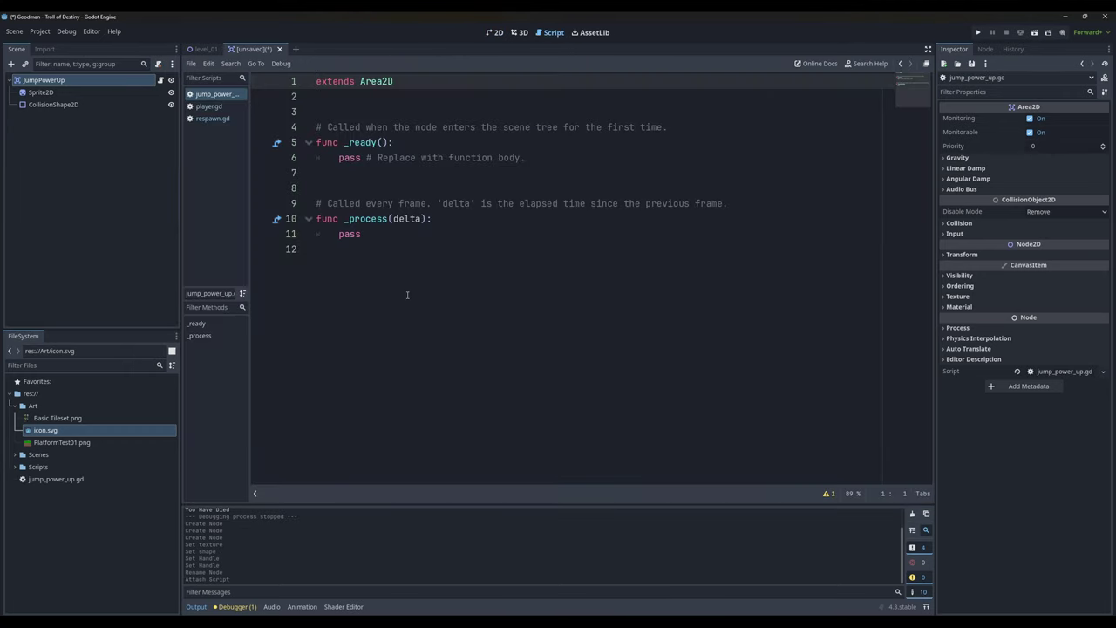
pyautogui.moveTo(406, 248); pyautogui.dragTo(394, 112)
pyautogui.press('BackSpace')
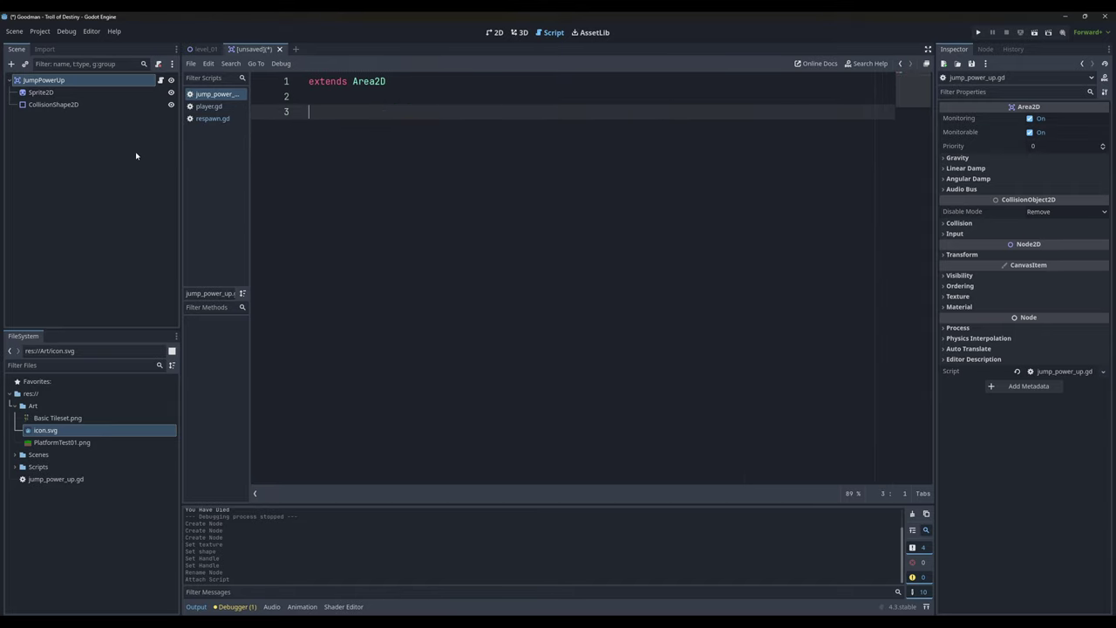
# - Connect JumpPowerUp's body_entered signal to a new _on_body_entered function
pyautogui.click(976, 49)
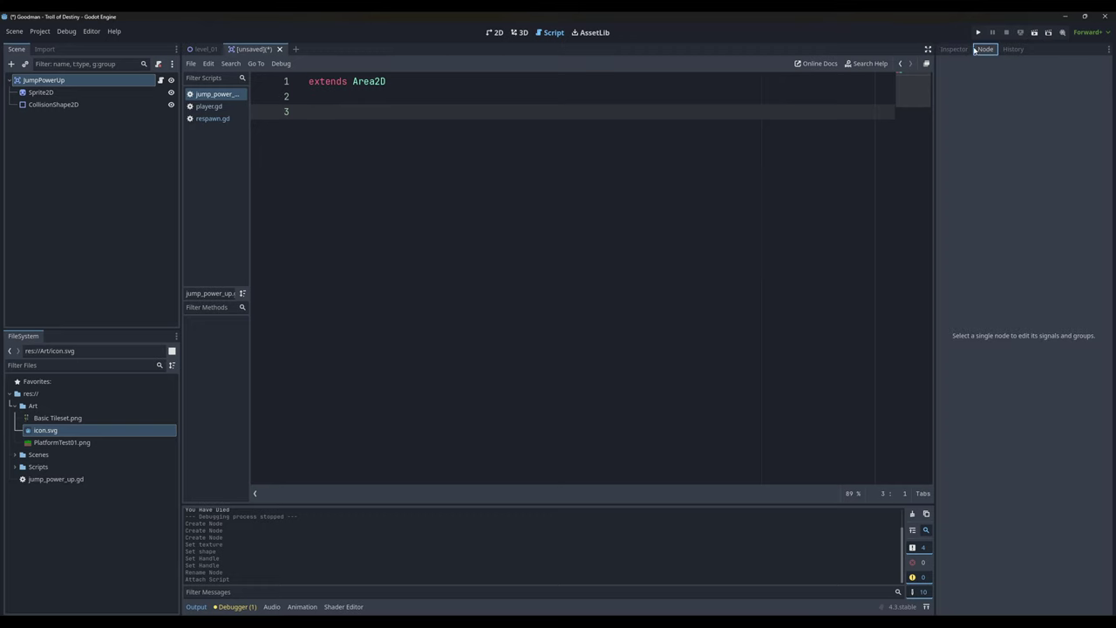
pyautogui.click(59, 80)
pyautogui.click(982, 155)
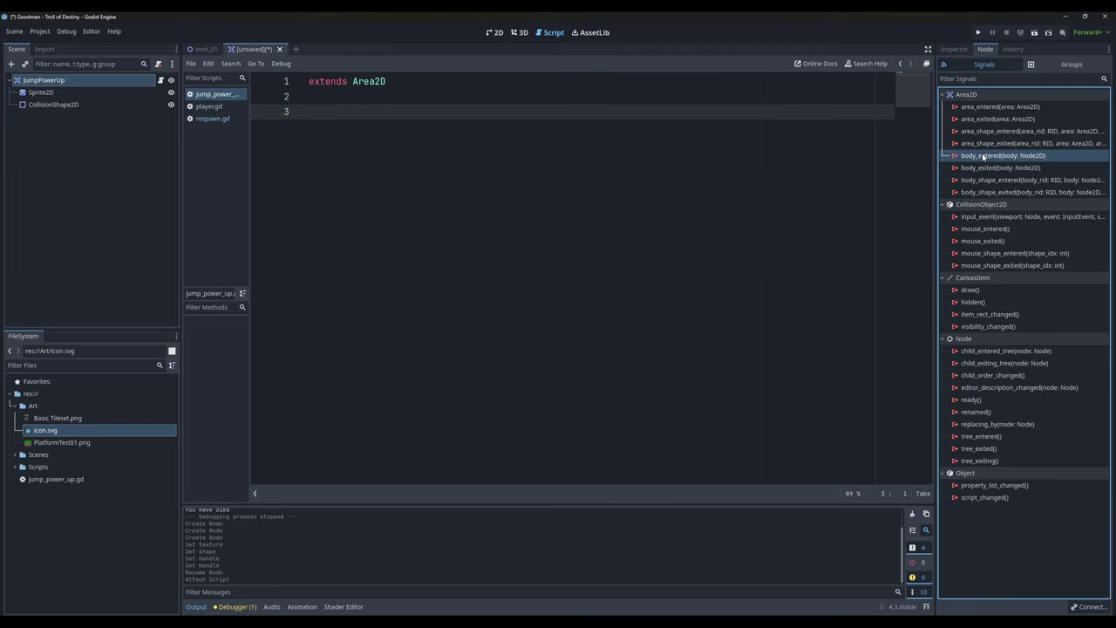
pyautogui.doubleClick(983, 155)
pyautogui.click(521, 424)
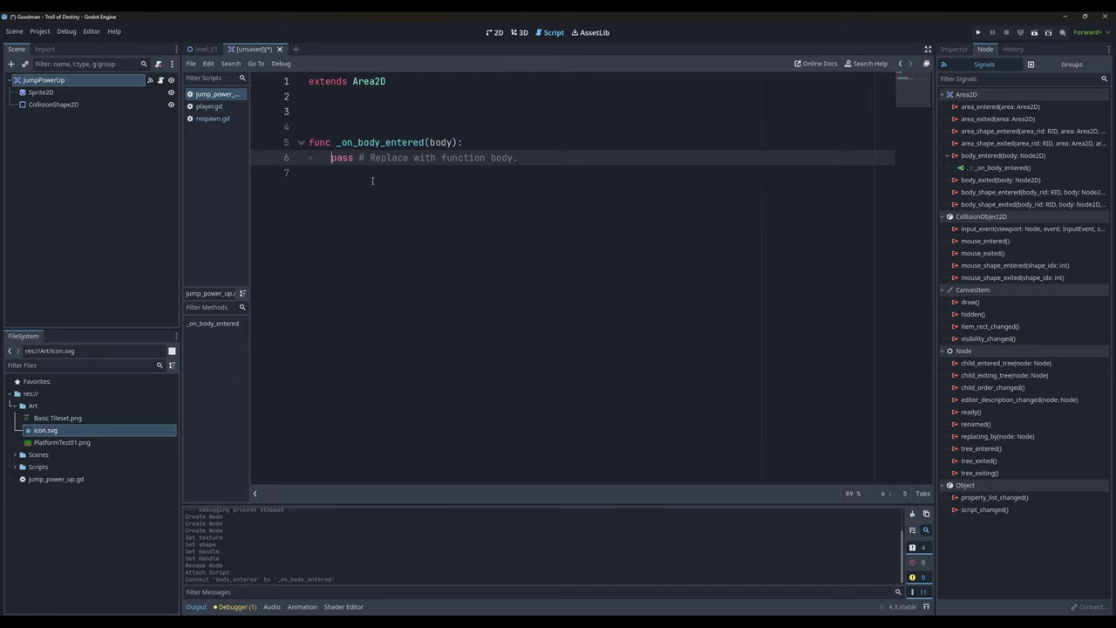
# - Replace the pass placeholder with print("Jump Power Up")
pyautogui.moveTo(331, 157); pyautogui.dragTo(549, 161)
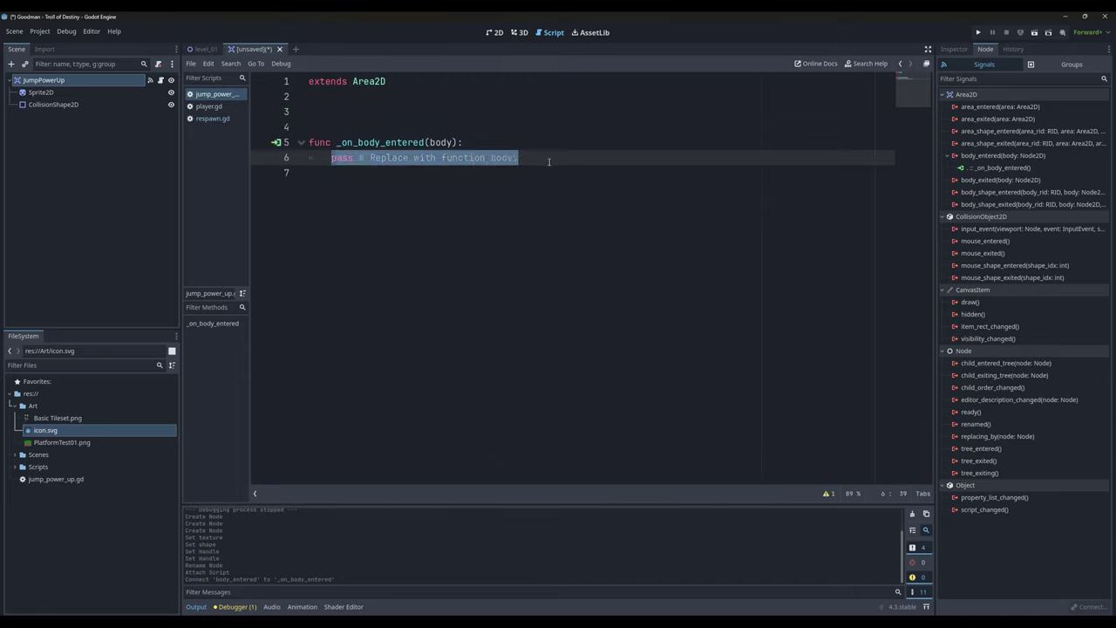
pyautogui.write('print')
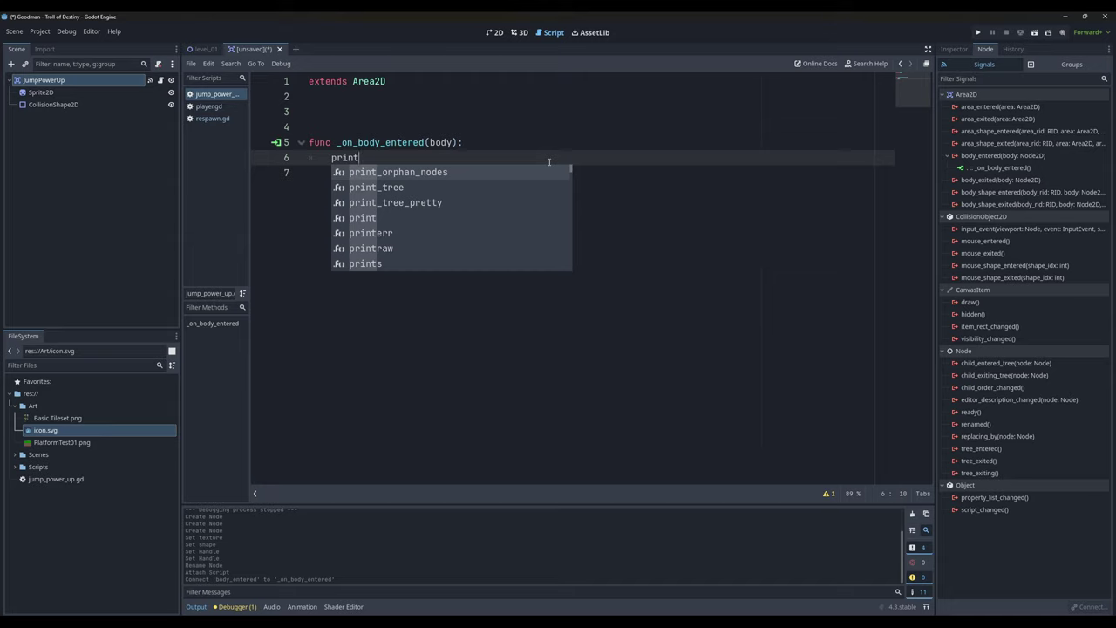
pyautogui.press('Down')
pyautogui.press('Down')
pyautogui.press('Down')
pyautogui.press('Return')
pyautogui.write('"')
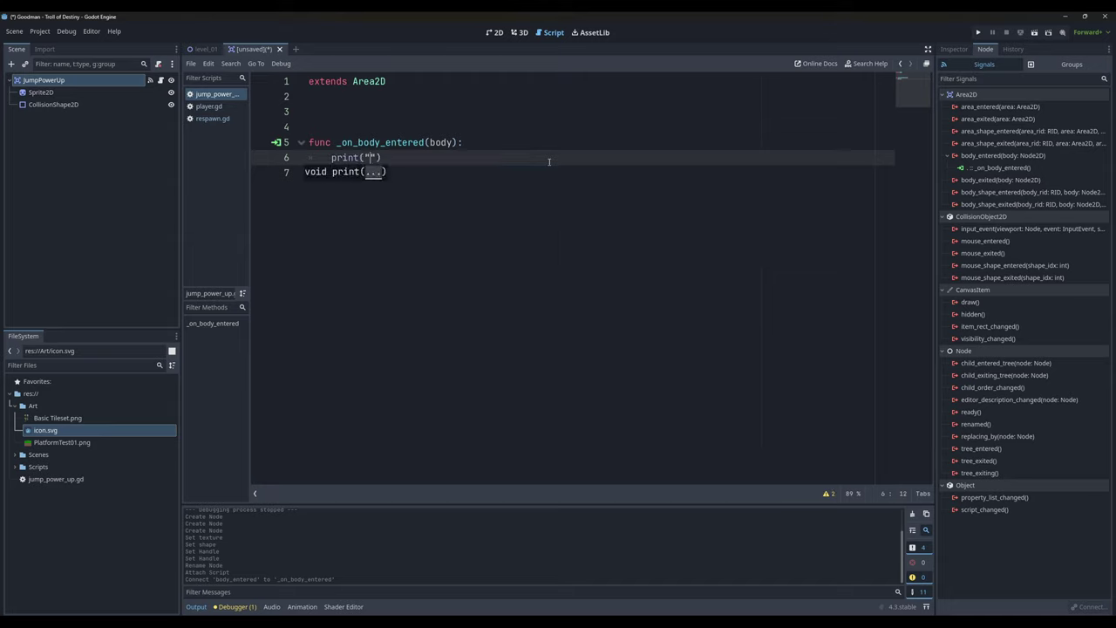
pyautogui.write('Jump Po')
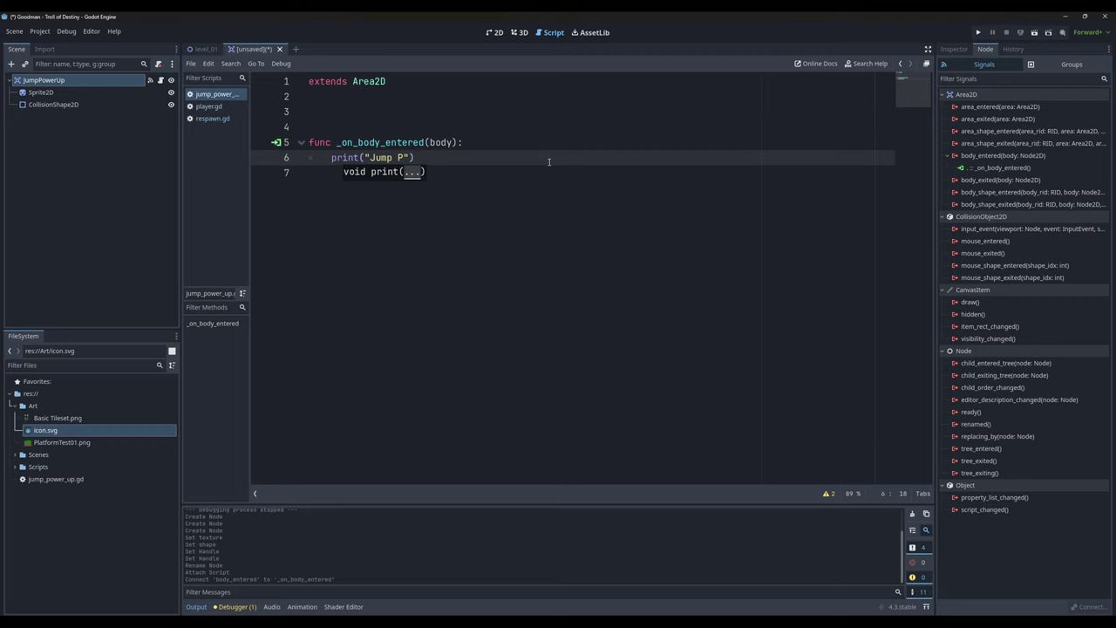
pyautogui.write('wer Up')
pyautogui.press('Return')
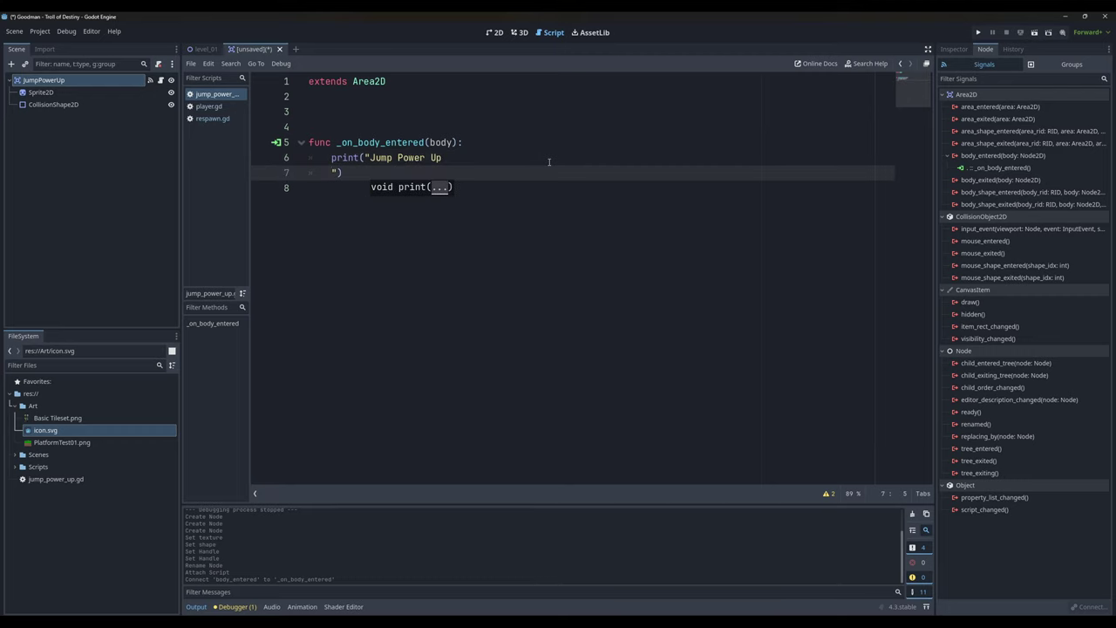
pyautogui.hotkey('ctrl', 'z')
# - Save the scene as jump_power_up.tscn in the Scenes folder
pyautogui.press('End')
pyautogui.hotkey('ctrl', 's')
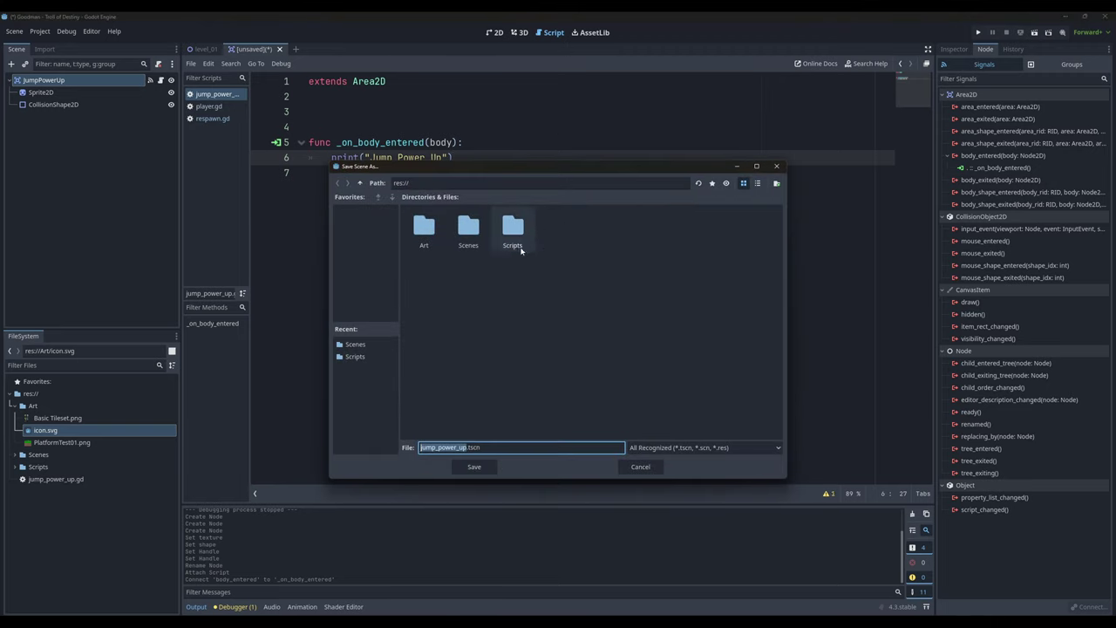
pyautogui.doubleClick(470, 231)
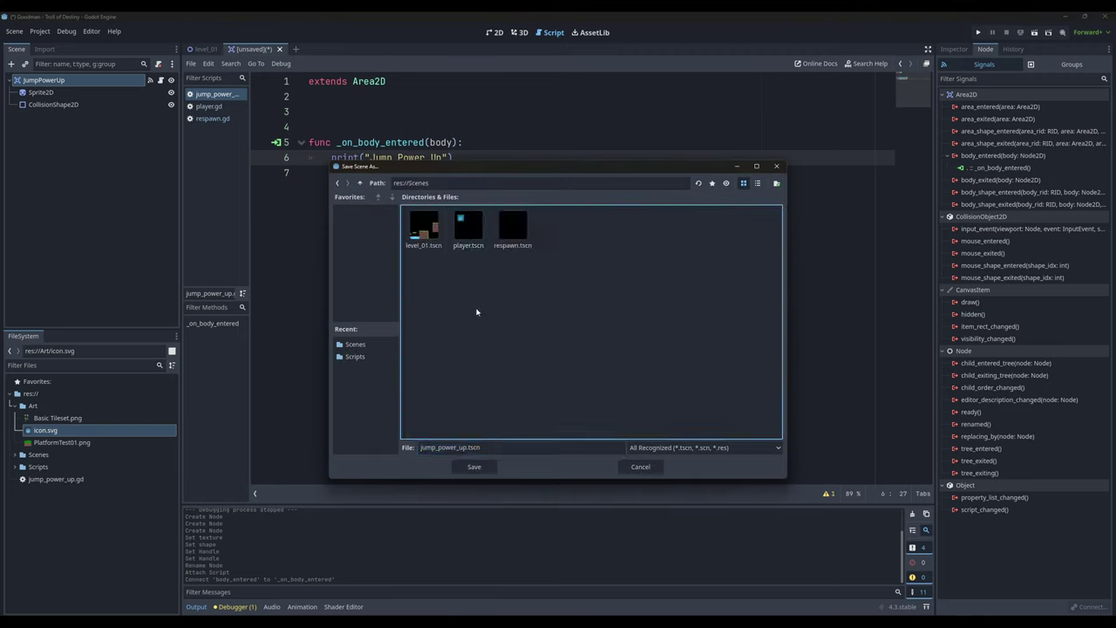
pyautogui.click(472, 467)
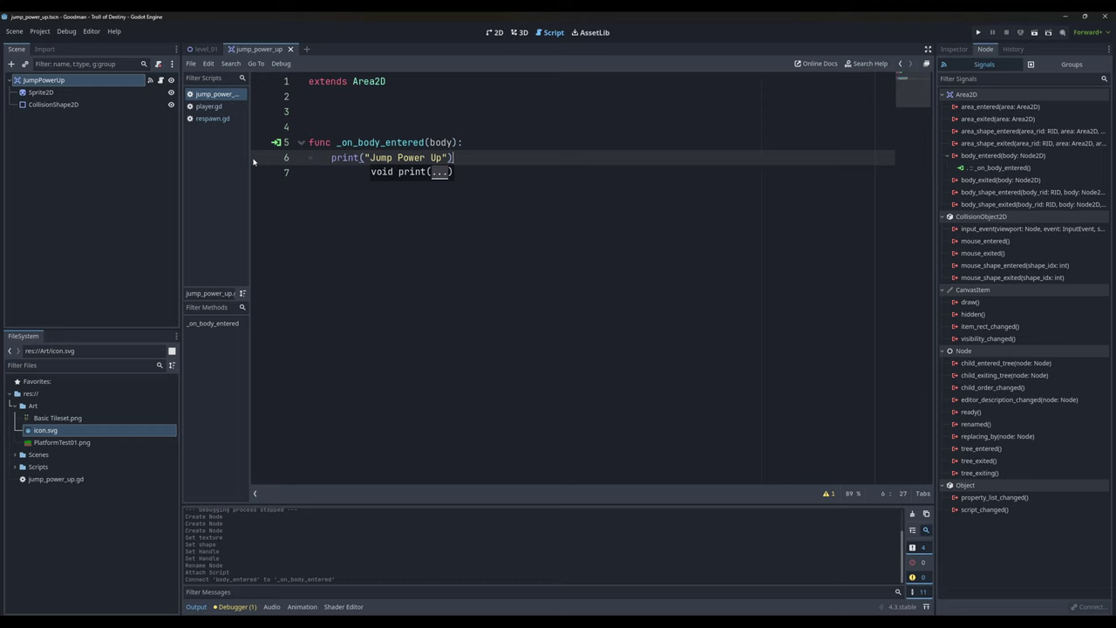
# - Instance jump_power_up.tscn as a child in the level_01 scene
pyautogui.click(494, 33)
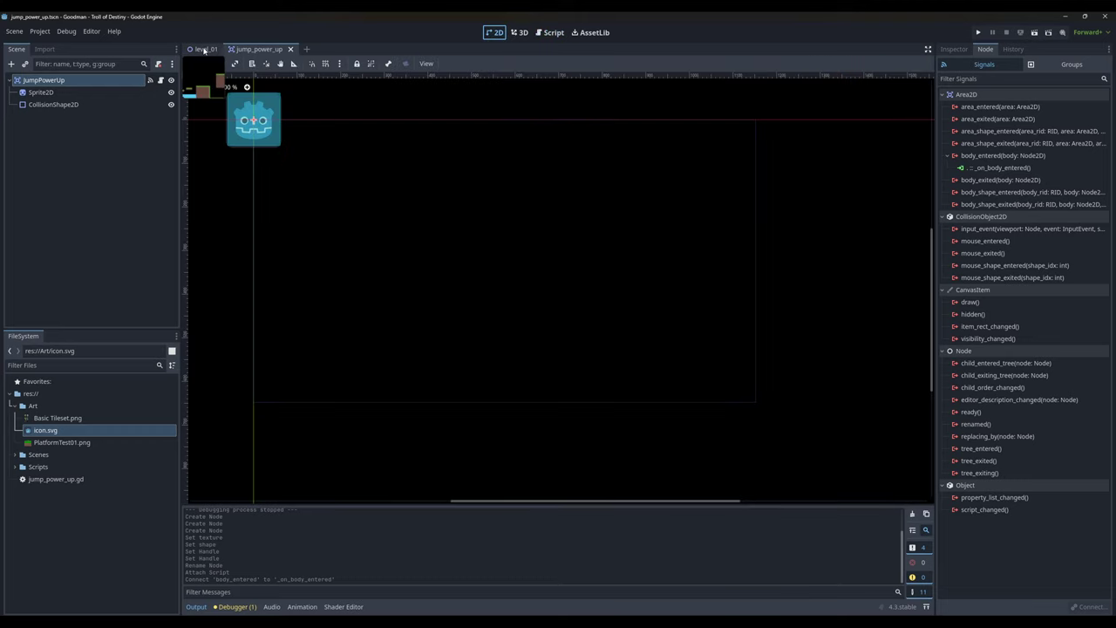
pyautogui.click(204, 49)
pyautogui.click(25, 64)
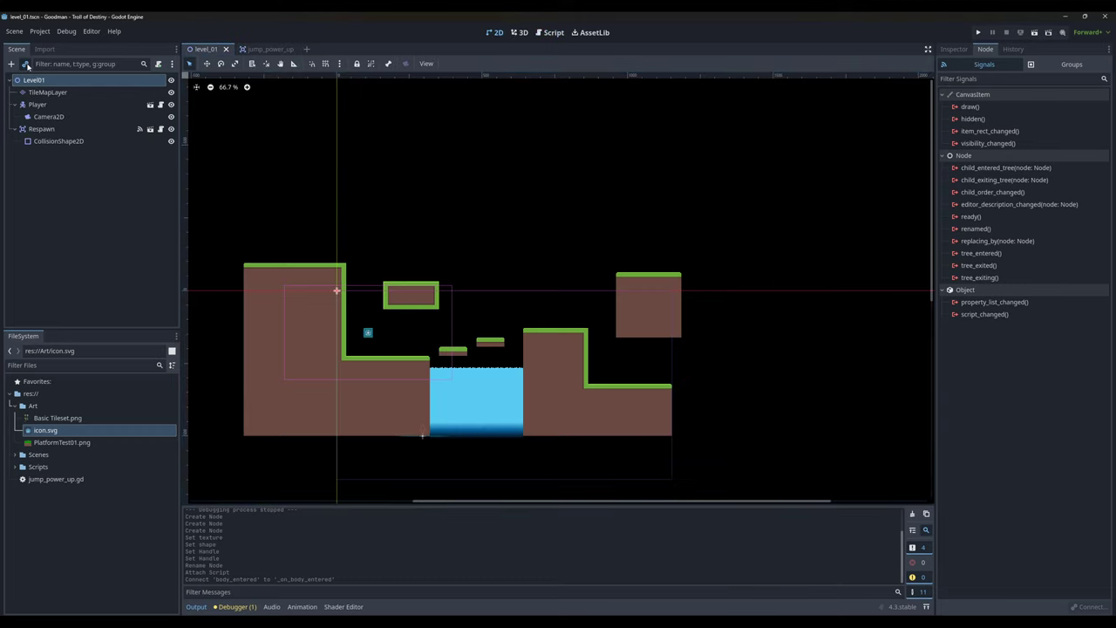
pyautogui.click(475, 308)
pyautogui.doubleClick(475, 307)
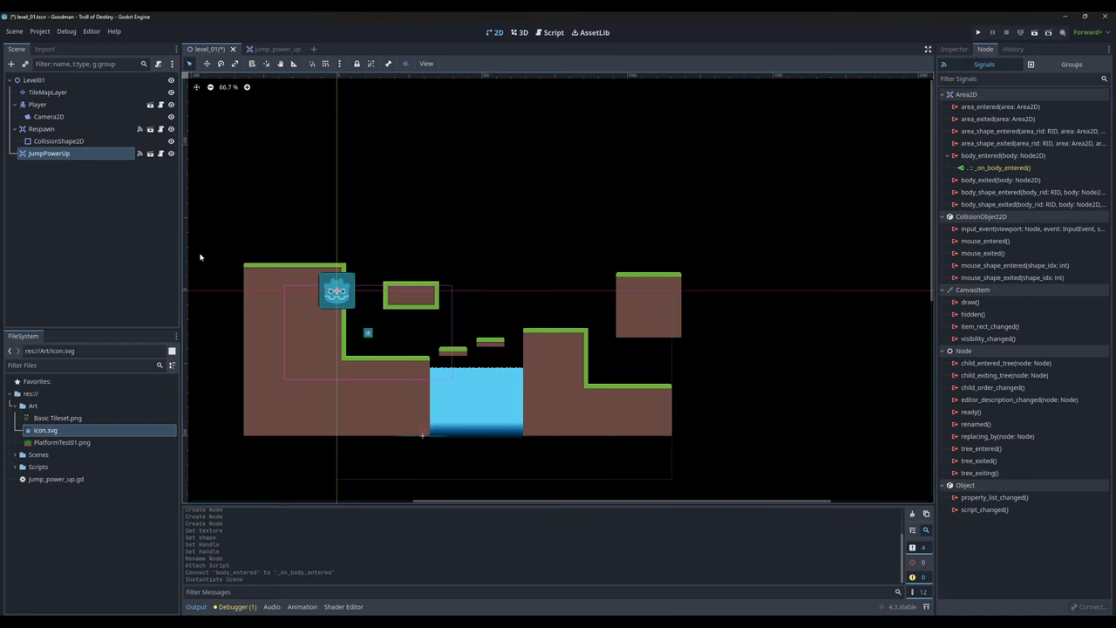
# - Scale the power-up to 0.1 and move it above the raised platform
pyautogui.click(953, 48)
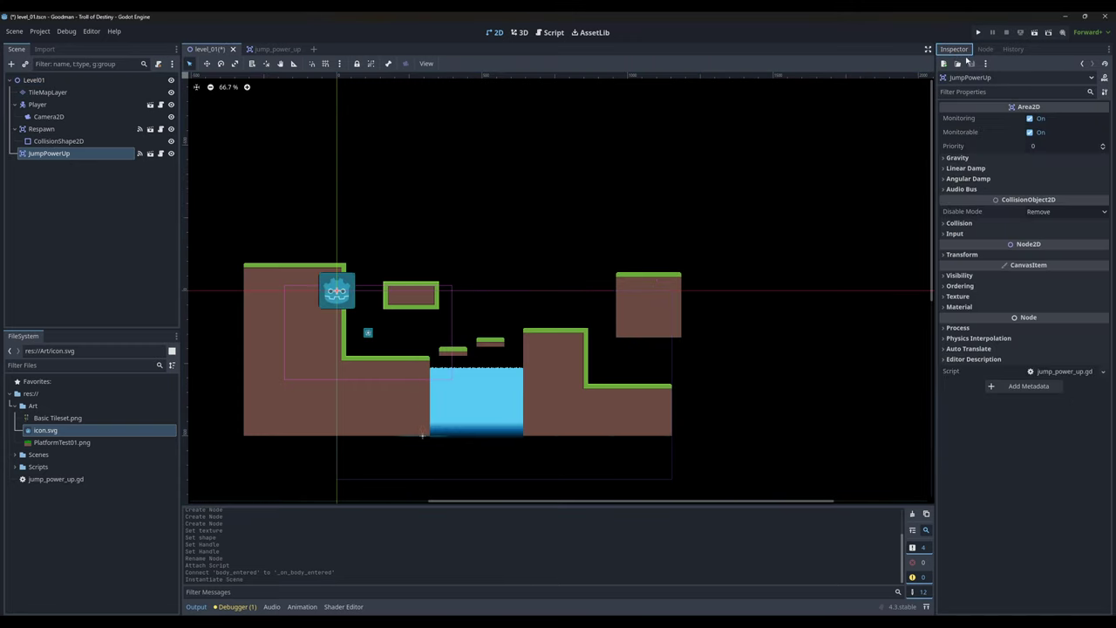
pyautogui.click(959, 254)
pyautogui.click(1046, 309)
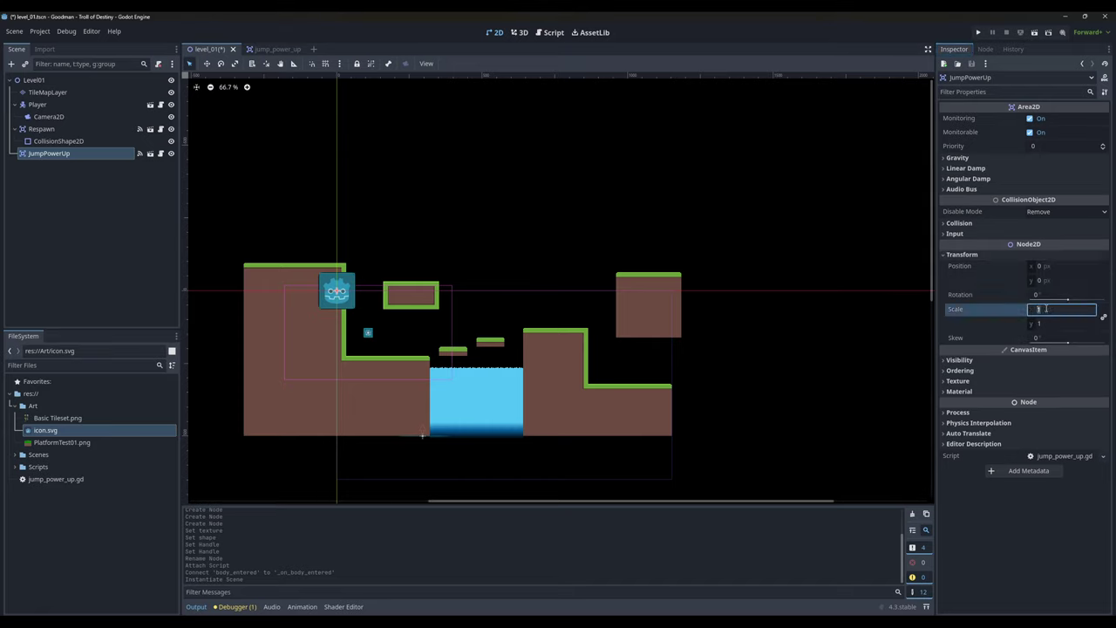
pyautogui.write('0.1')
pyautogui.press('Tab')
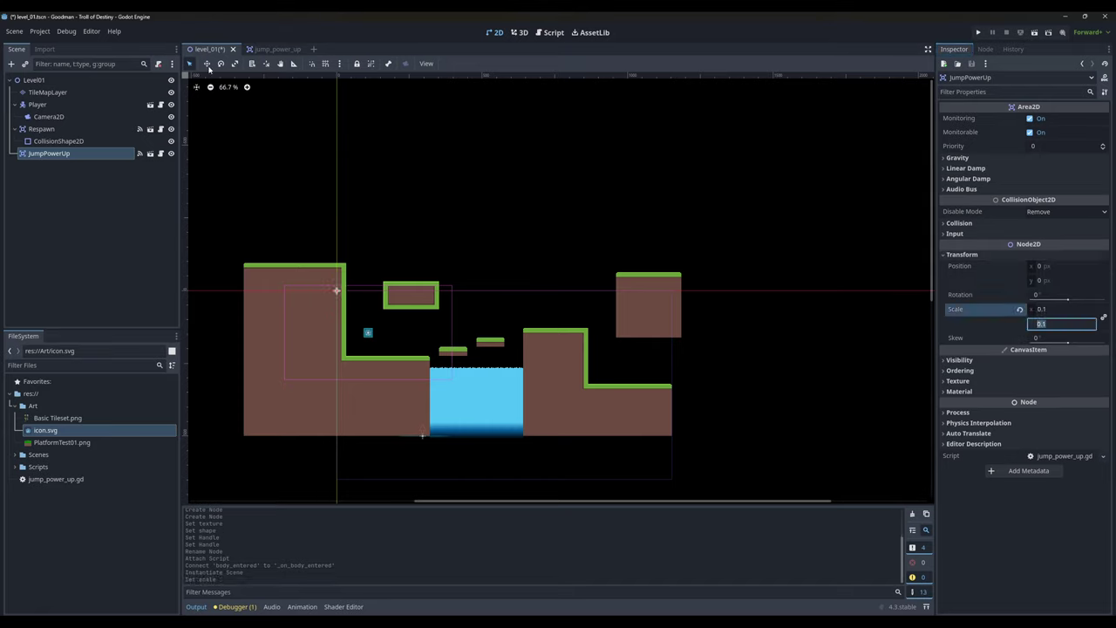
pyautogui.click(207, 64)
pyautogui.moveTo(342, 291)
pyautogui.mouseDown()
pyautogui.moveTo(529, 291)
pyautogui.moveTo(525, 335)
pyautogui.moveTo(536, 319)
pyautogui.mouseUp()
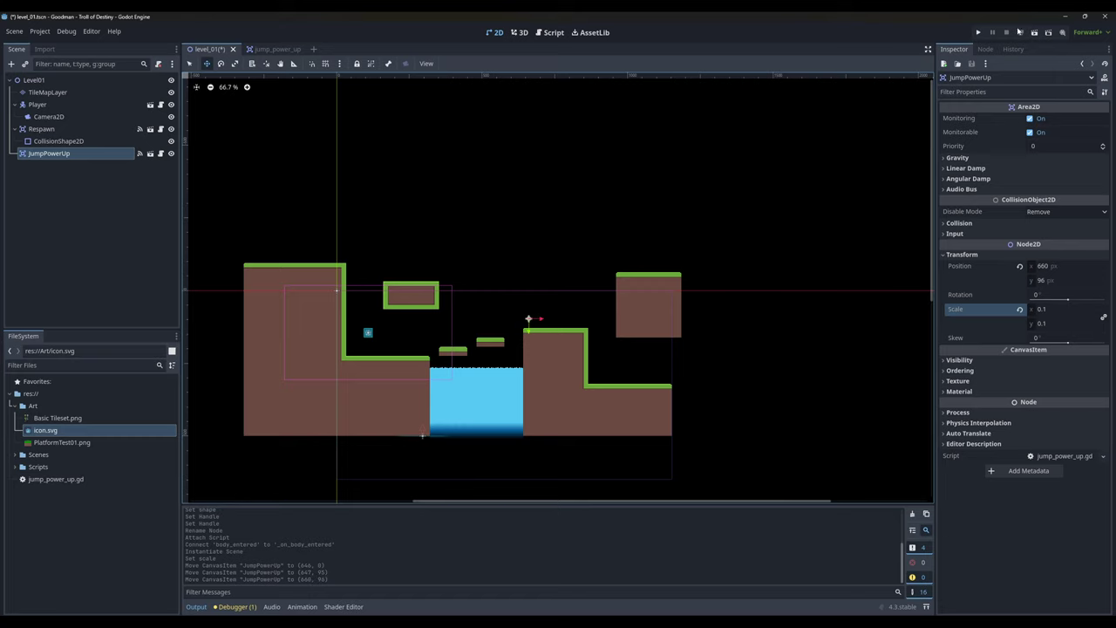
# - Run the game, walk and jump into the power-up, close the game, and reopen the script
pyautogui.click(1018, 32)
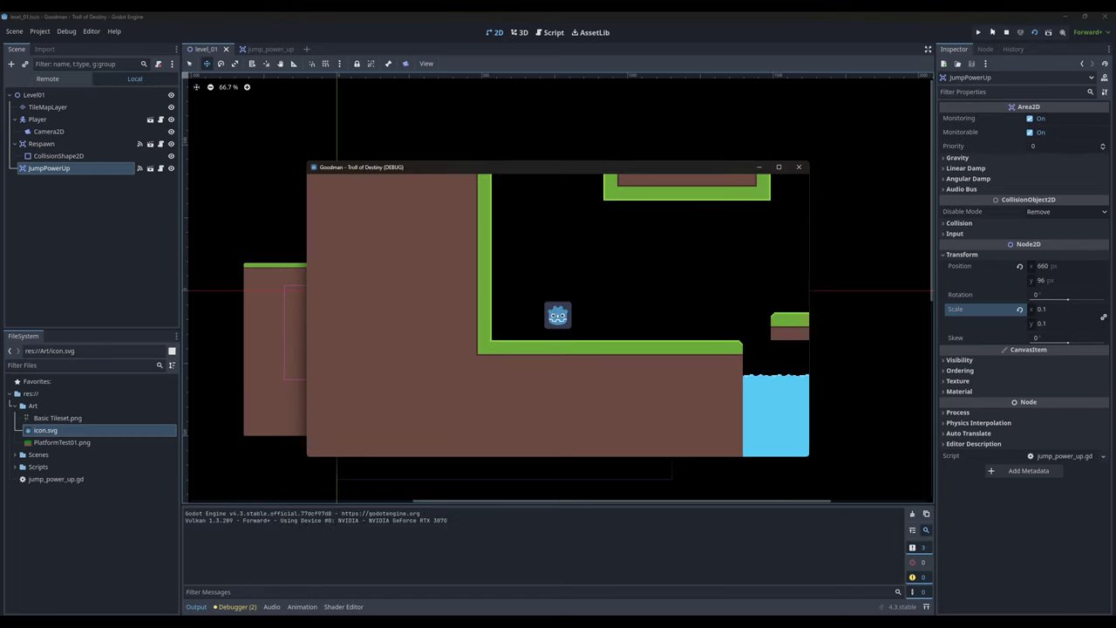
pyautogui.press('Right')
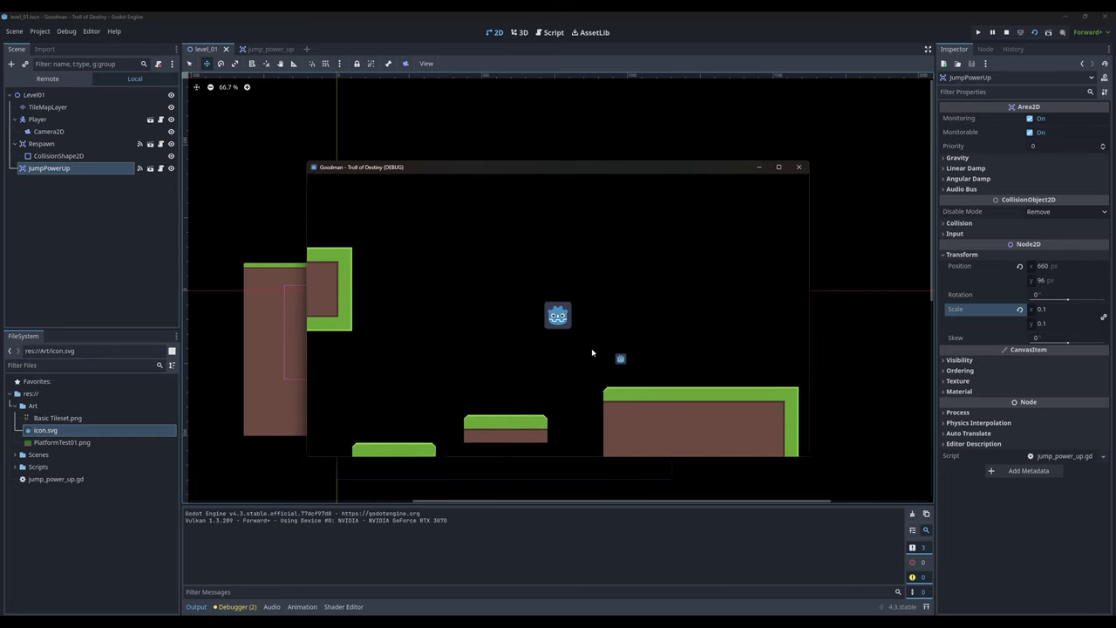
pyautogui.press('Right')
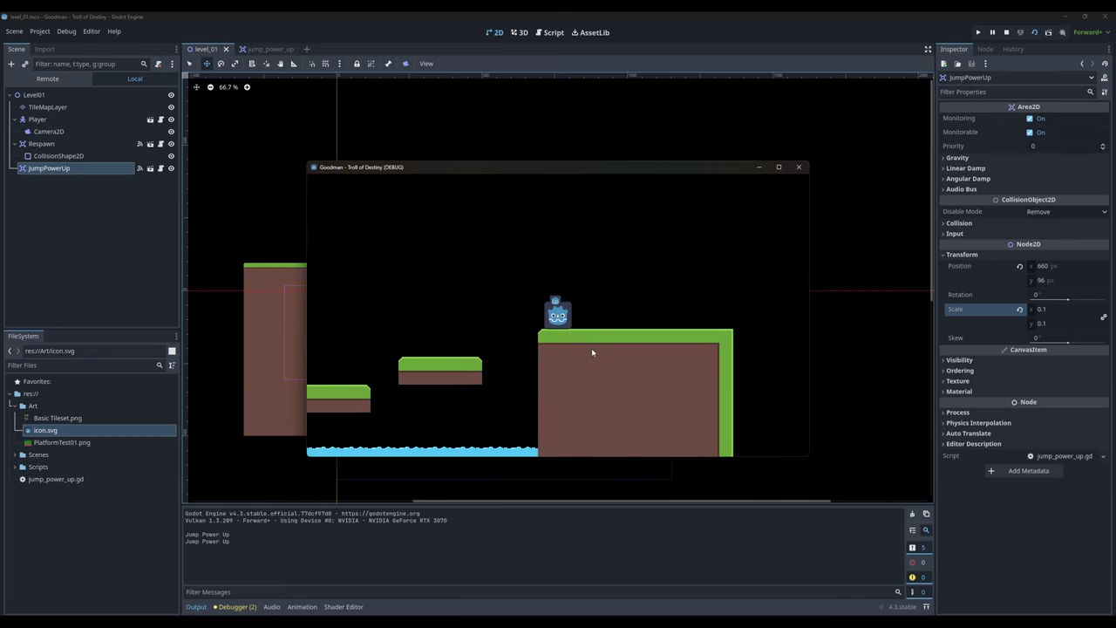
pyautogui.press('space')
pyautogui.press('space')
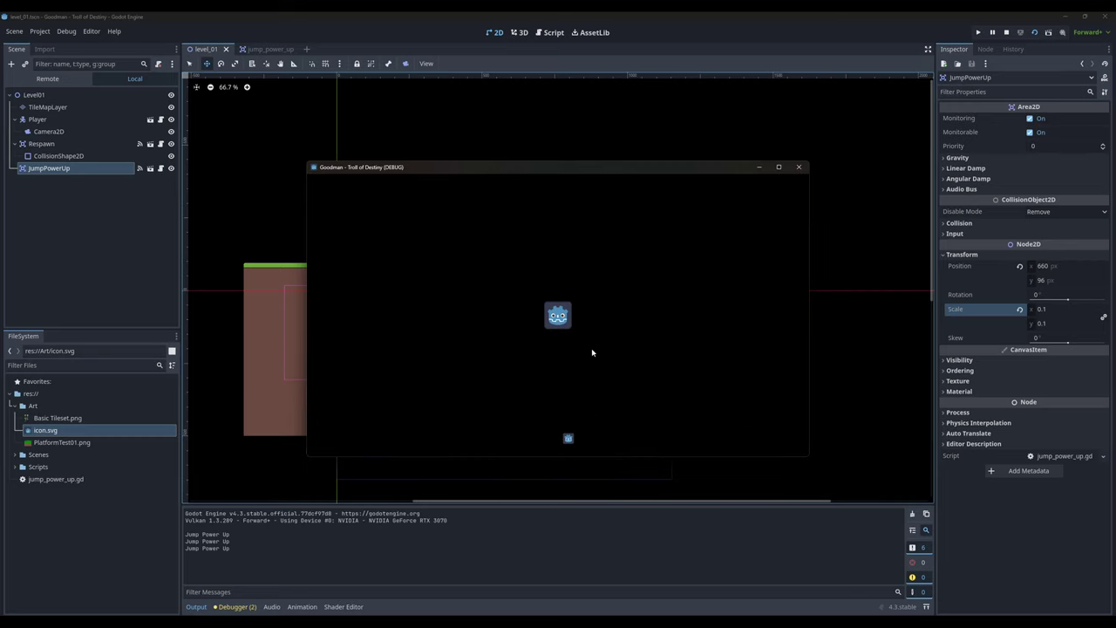
pyautogui.click(798, 167)
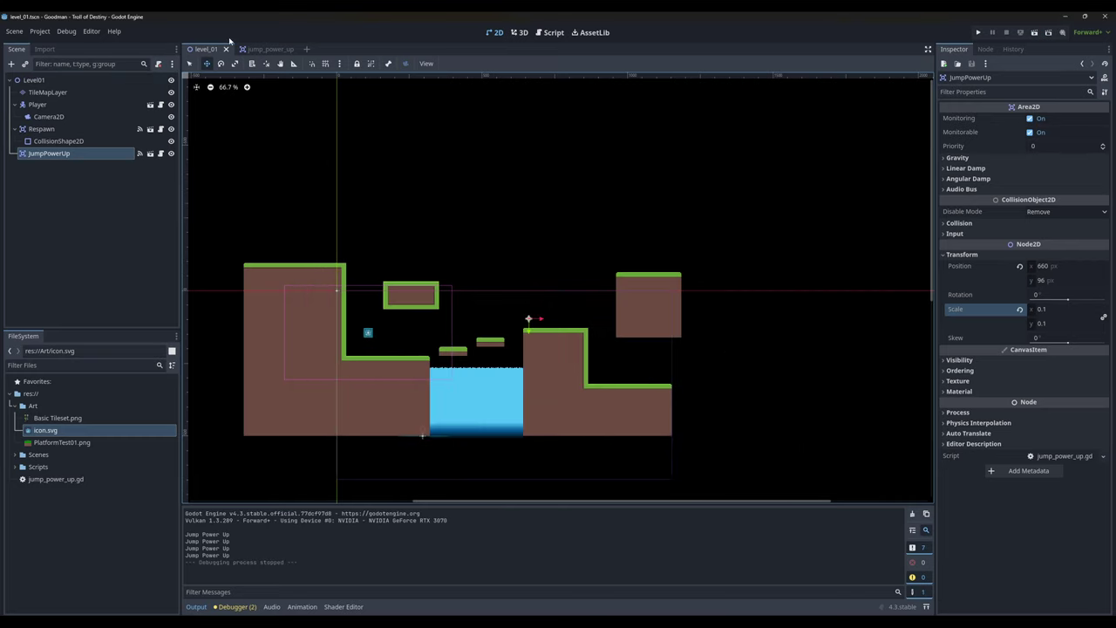
pyautogui.click(549, 32)
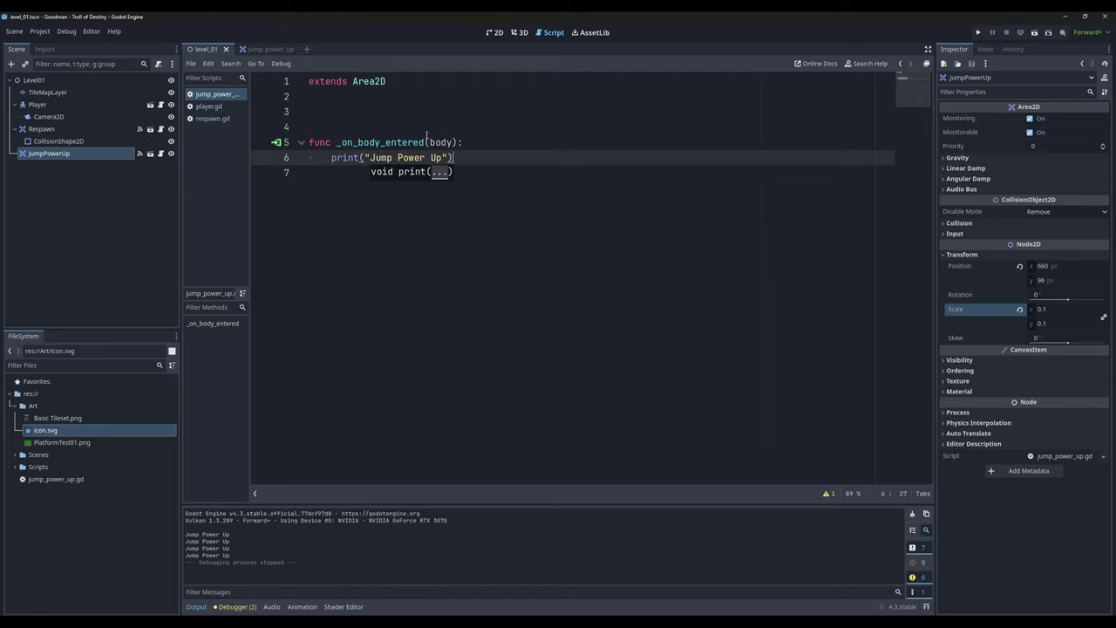
pyautogui.click(209, 107)
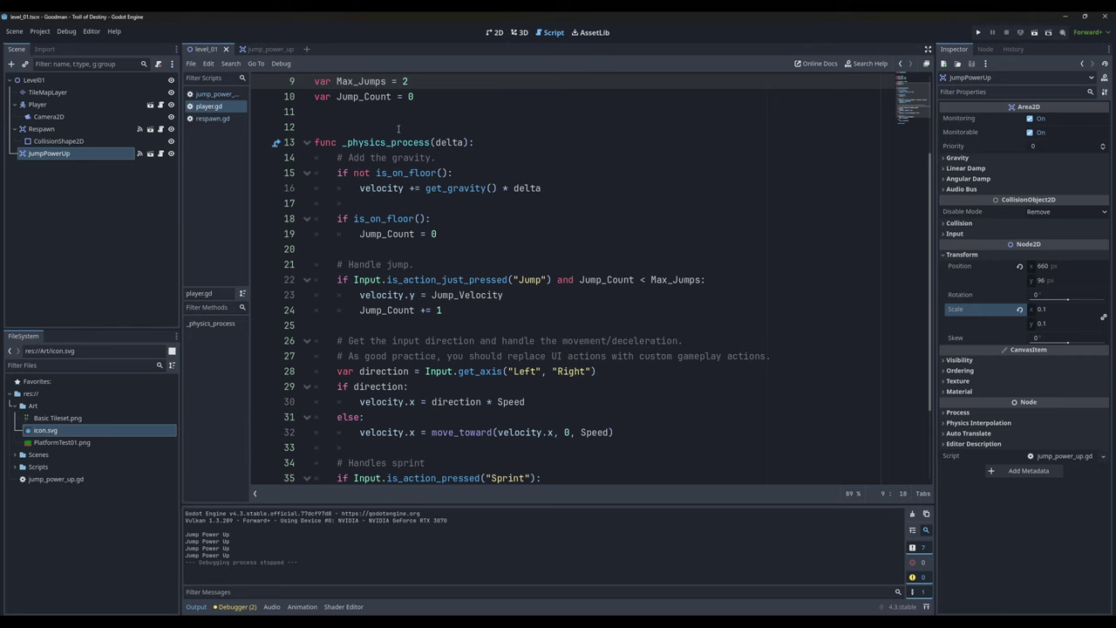
pyautogui.scroll(3, 399, 129)
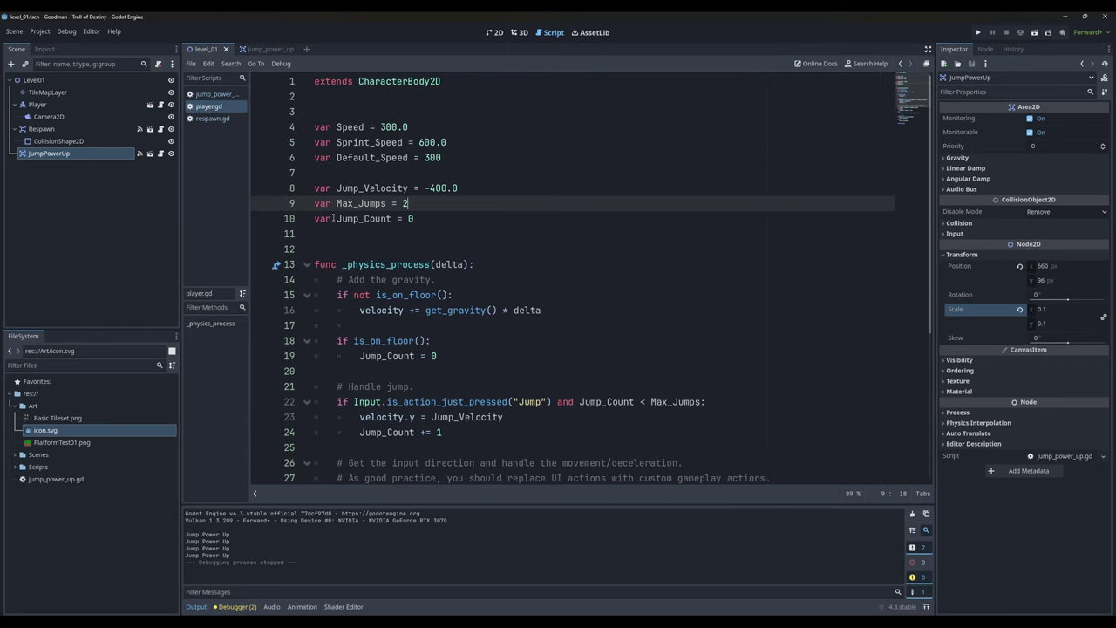
pyautogui.moveTo(337, 187); pyautogui.dragTo(460, 187)
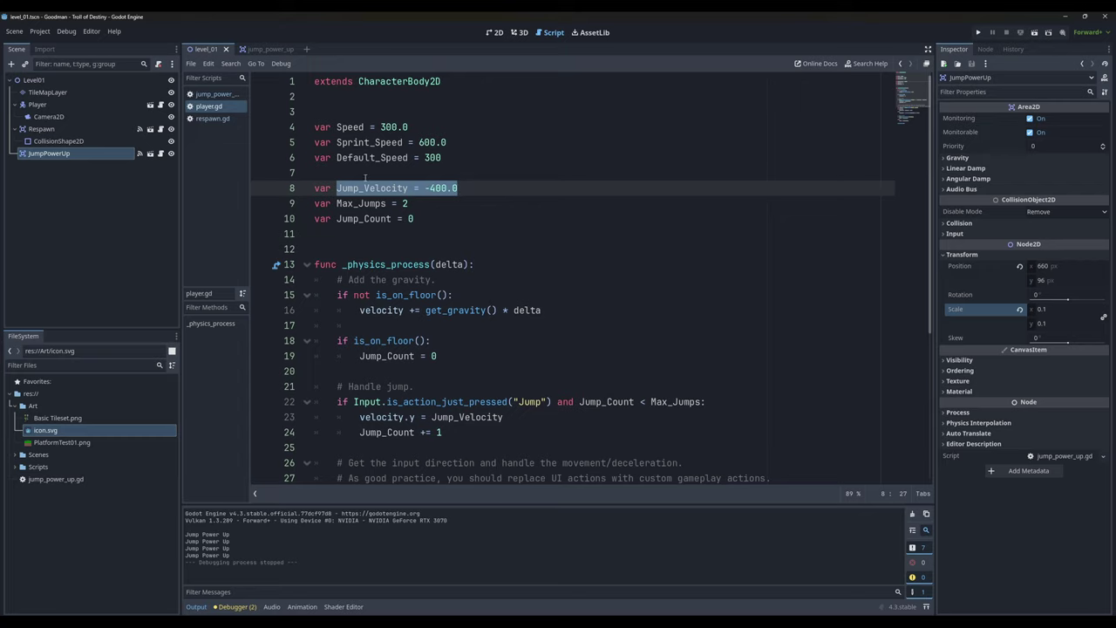
pyautogui.click(207, 96)
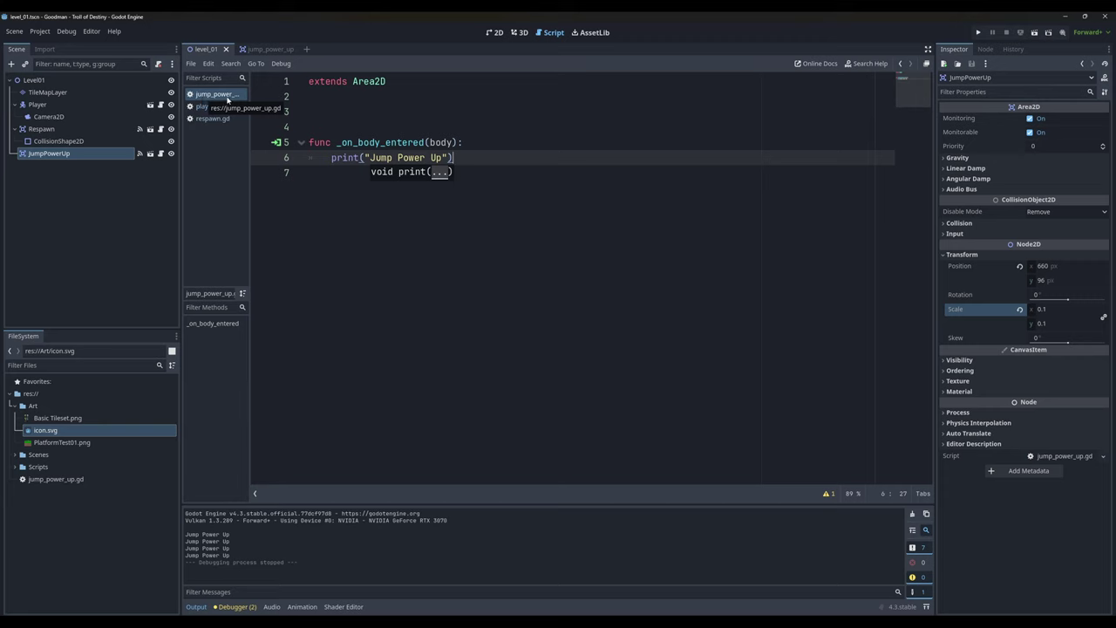
pyautogui.click(239, 105)
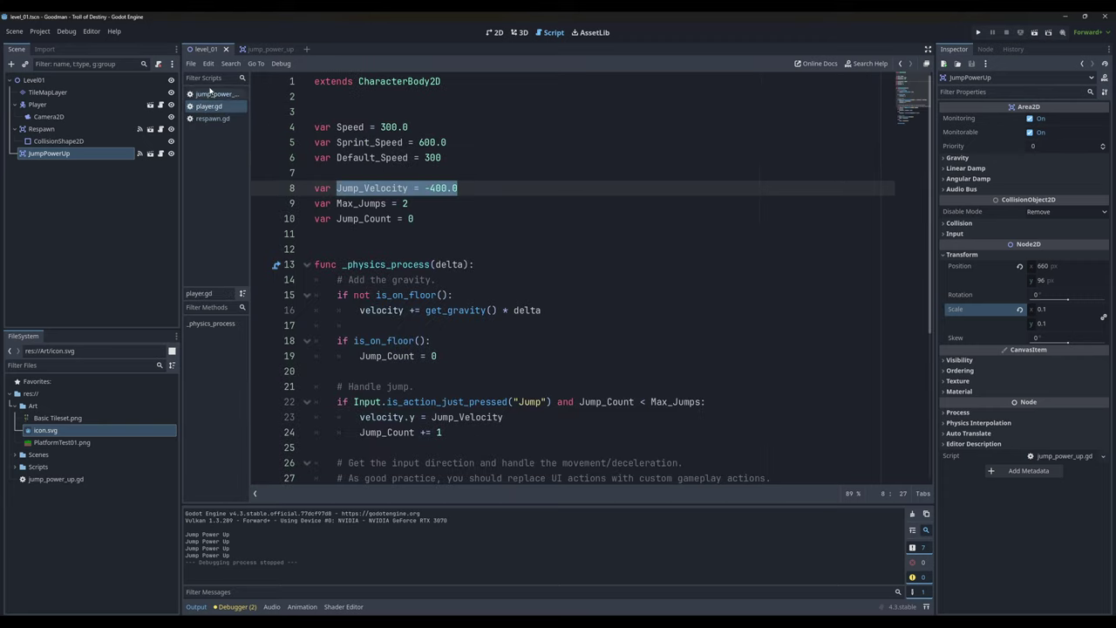
pyautogui.click(211, 93)
pyautogui.click(354, 117)
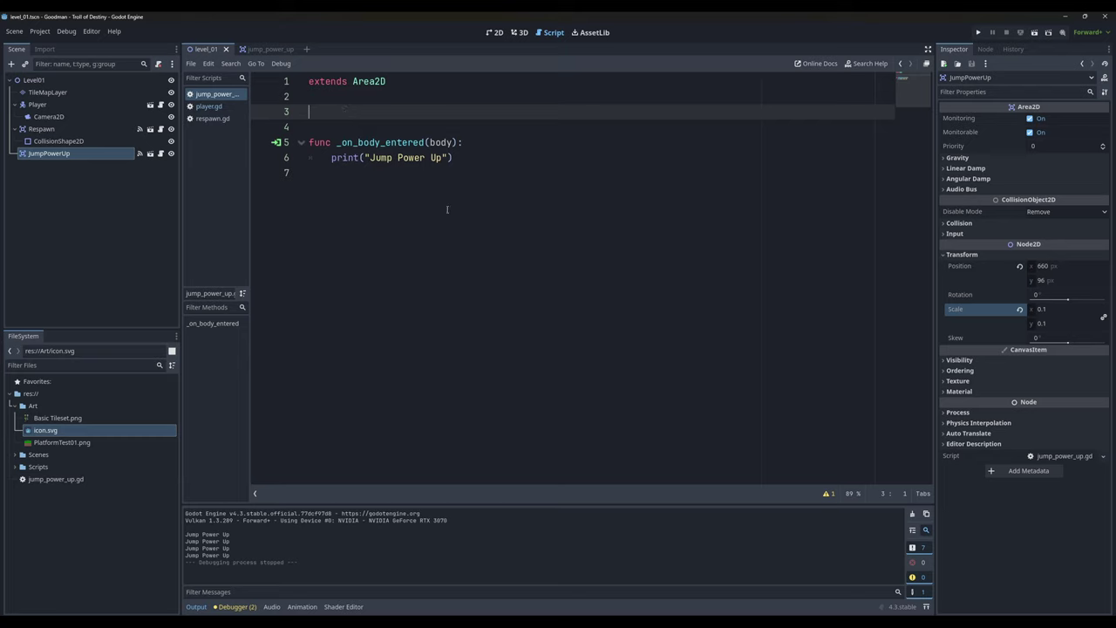
pyautogui.click(38, 104)
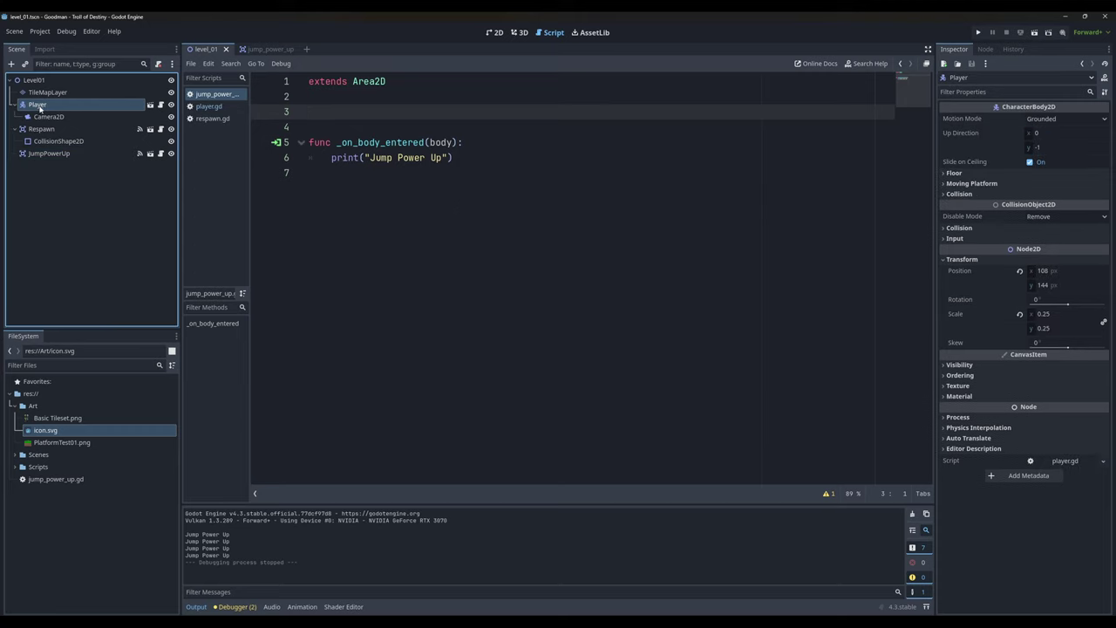
pyautogui.moveTo(41, 105); pyautogui.dragTo(304, 118)
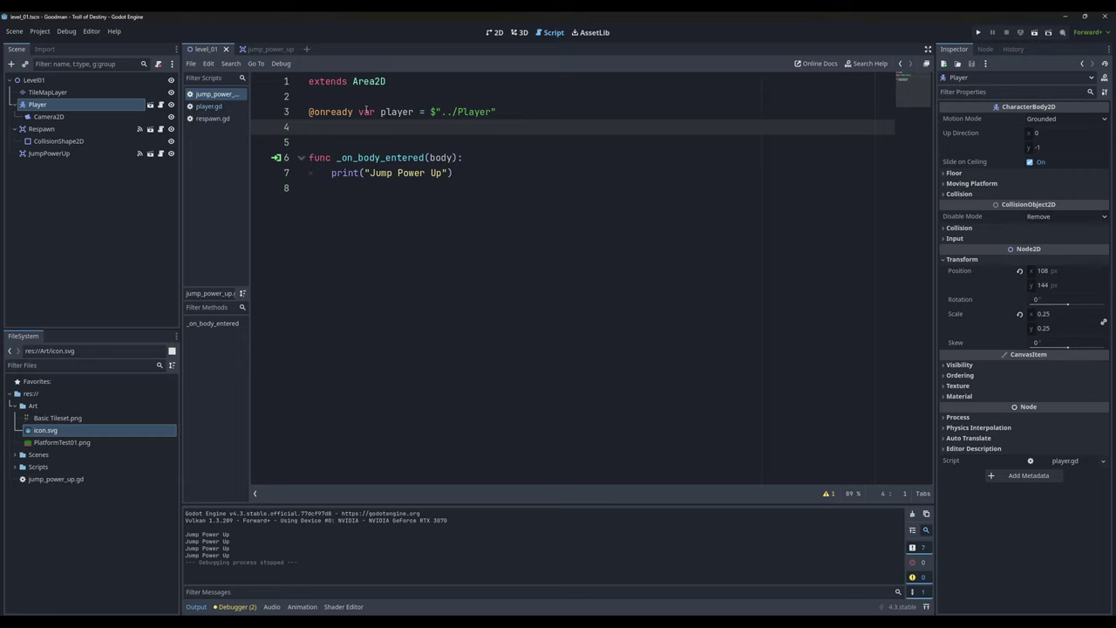
pyautogui.click(366, 111)
pyautogui.doubleClick(404, 112)
pyautogui.click(462, 111)
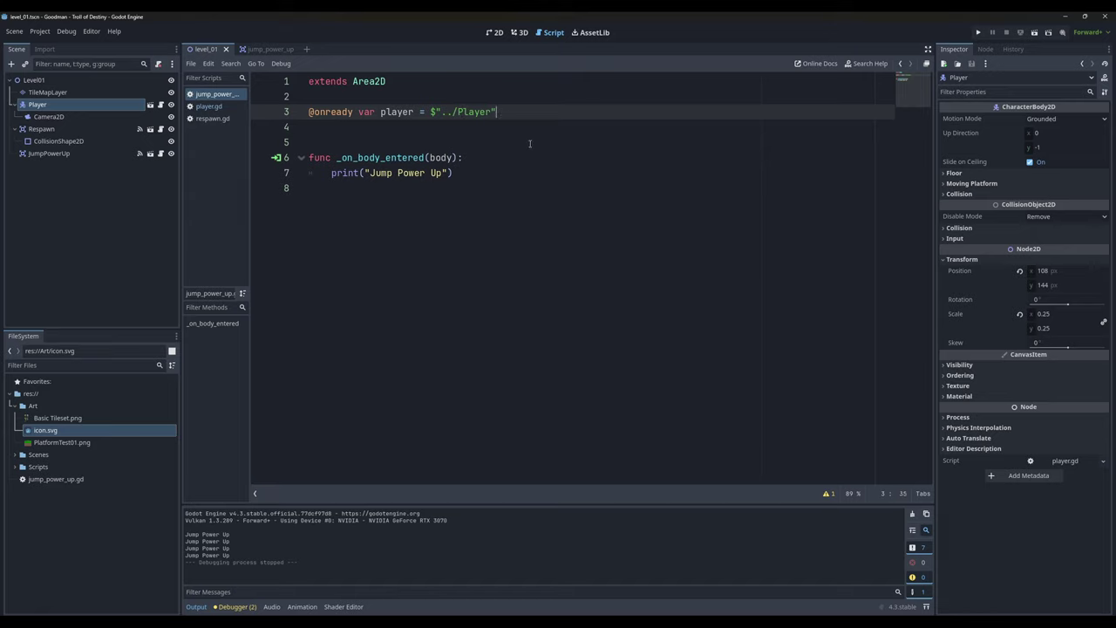
# - Below the print line, add player.Jump_Velocity = -600
pyautogui.click(512, 171)
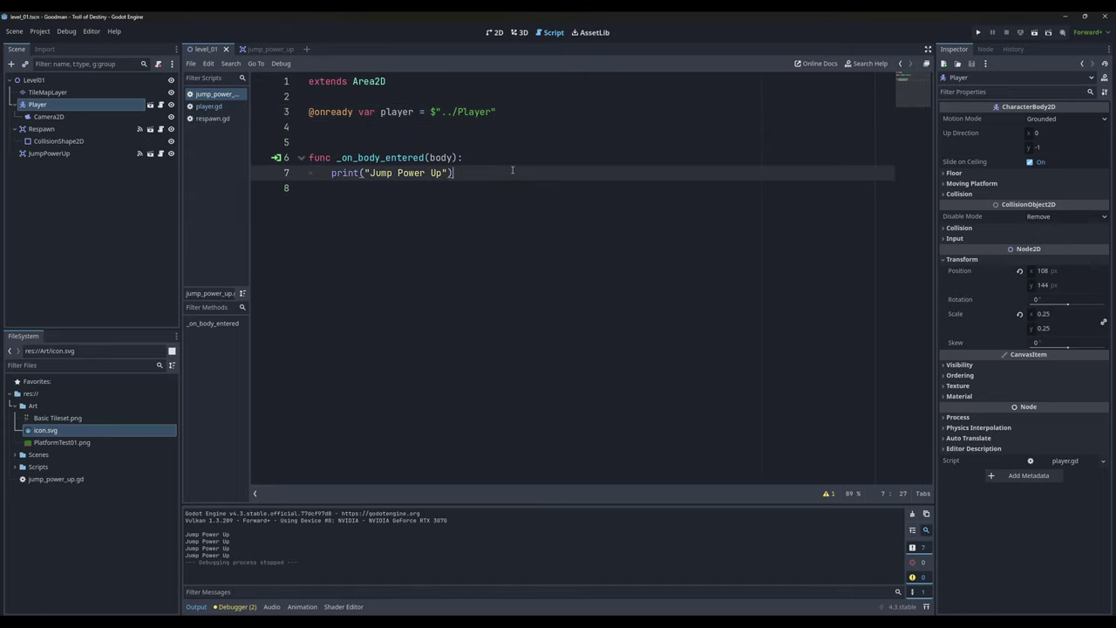
pyautogui.press('Return')
pyautogui.write('player')
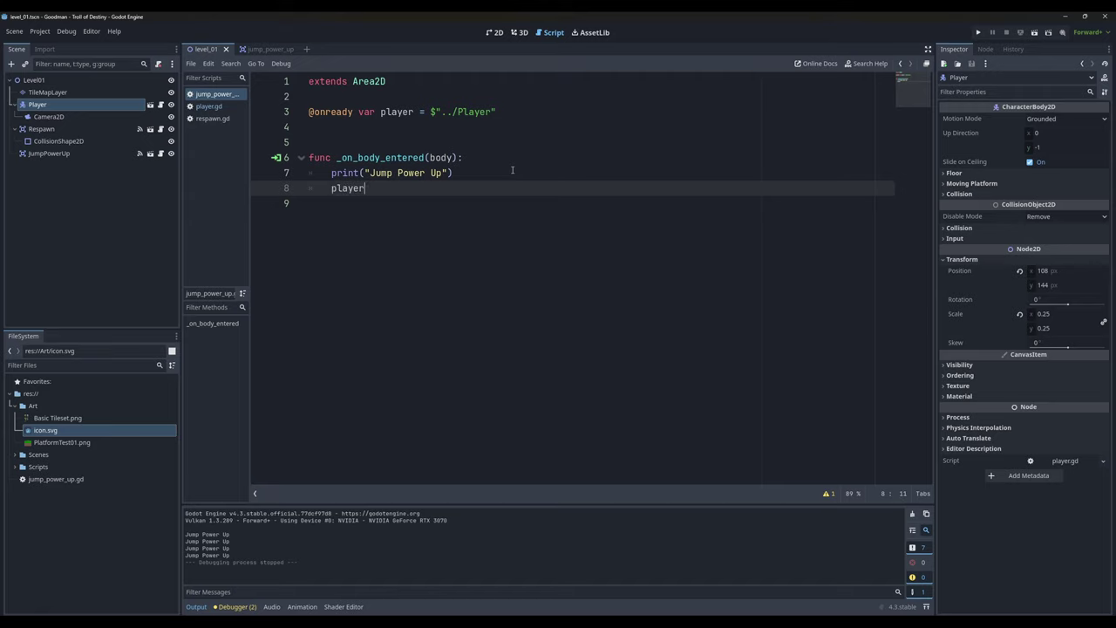
pyautogui.press('Escape')
pyautogui.write('.jump')
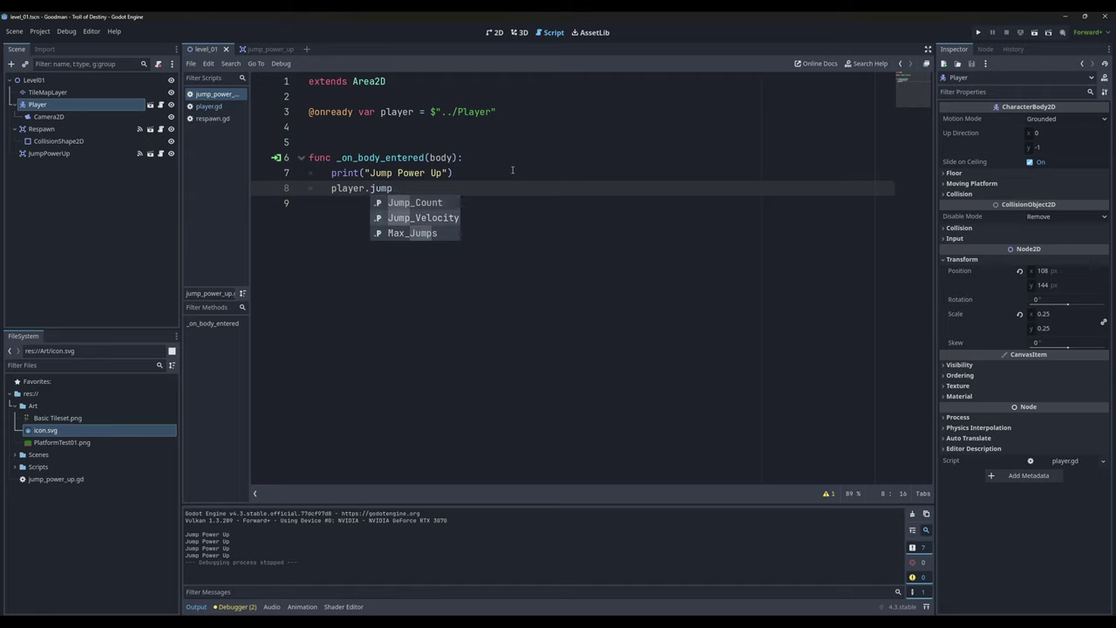
pyautogui.press('Down')
pyautogui.press('Return')
pyautogui.write('= ')
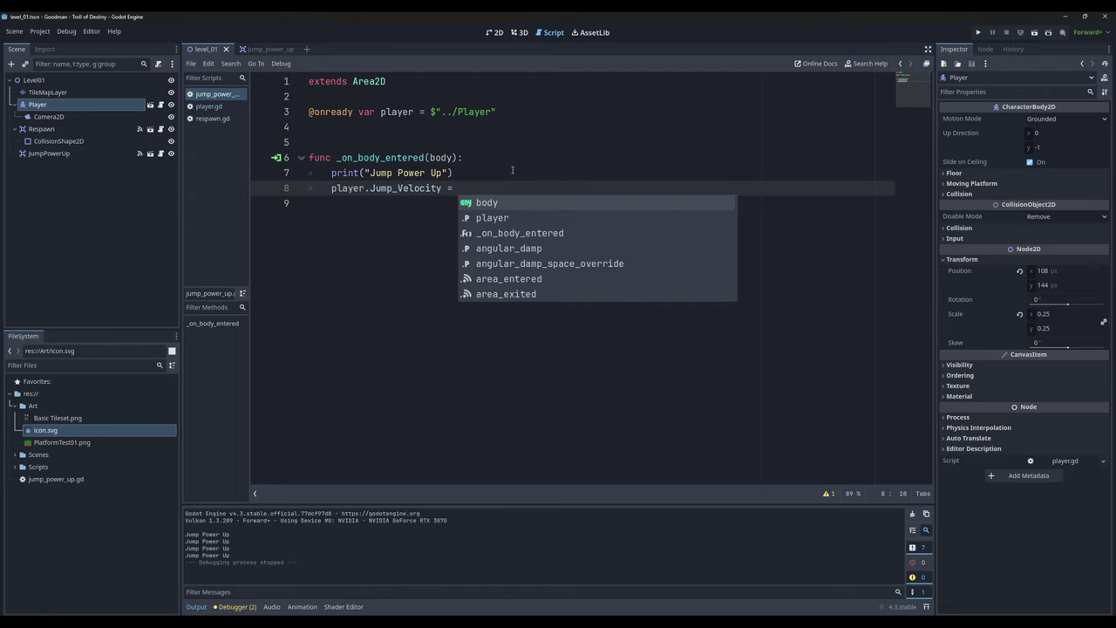
pyautogui.write('-600')
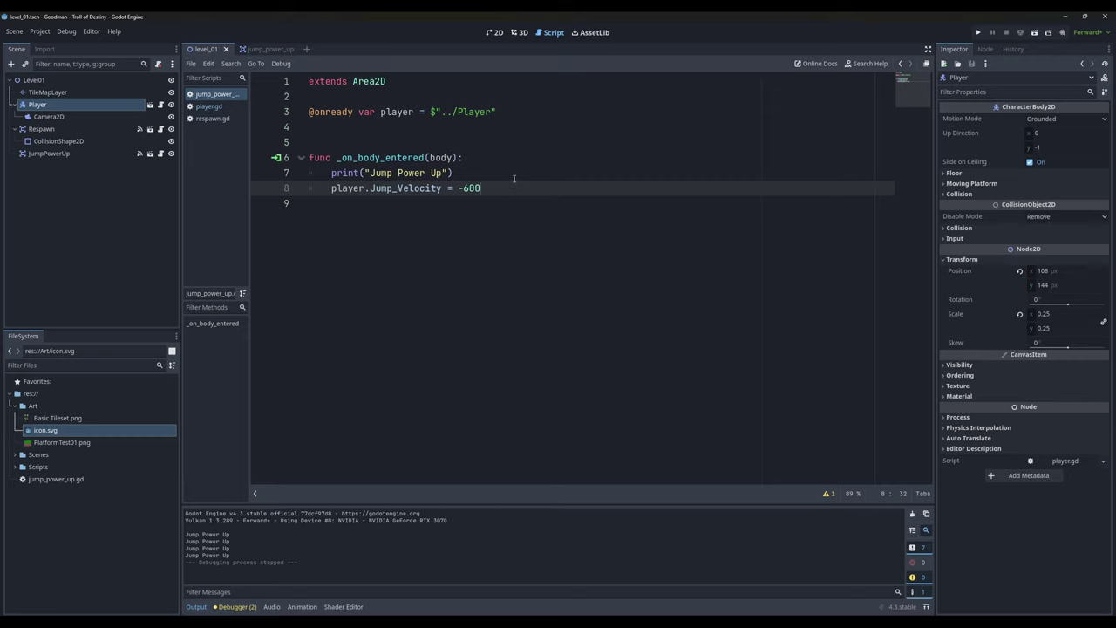
pyautogui.click(1034, 34)
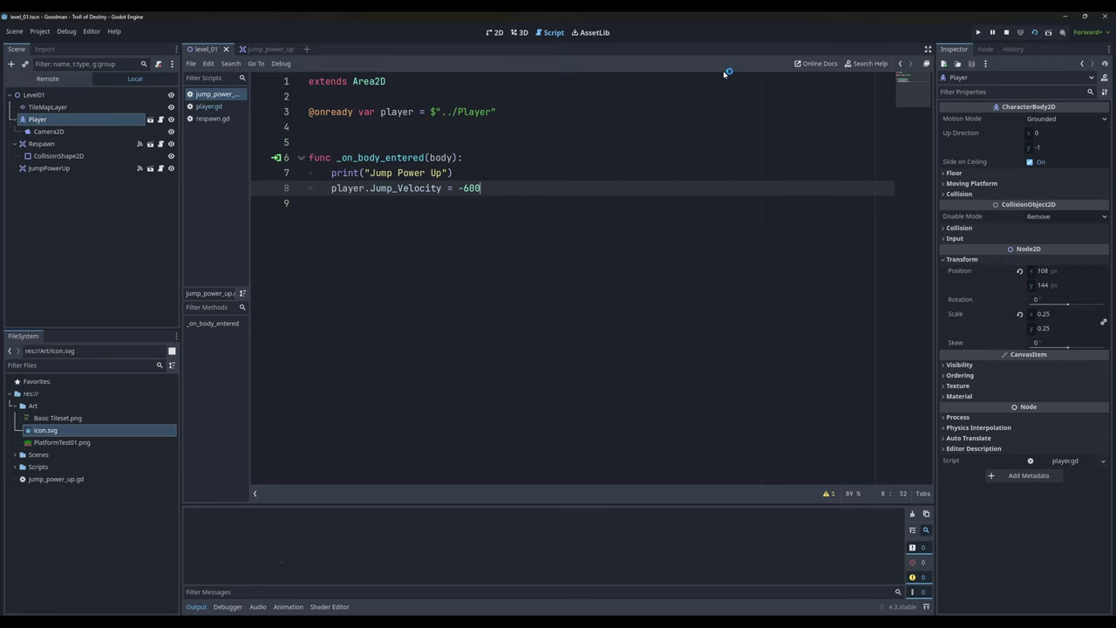
pyautogui.press('Right')
pyautogui.press('space')
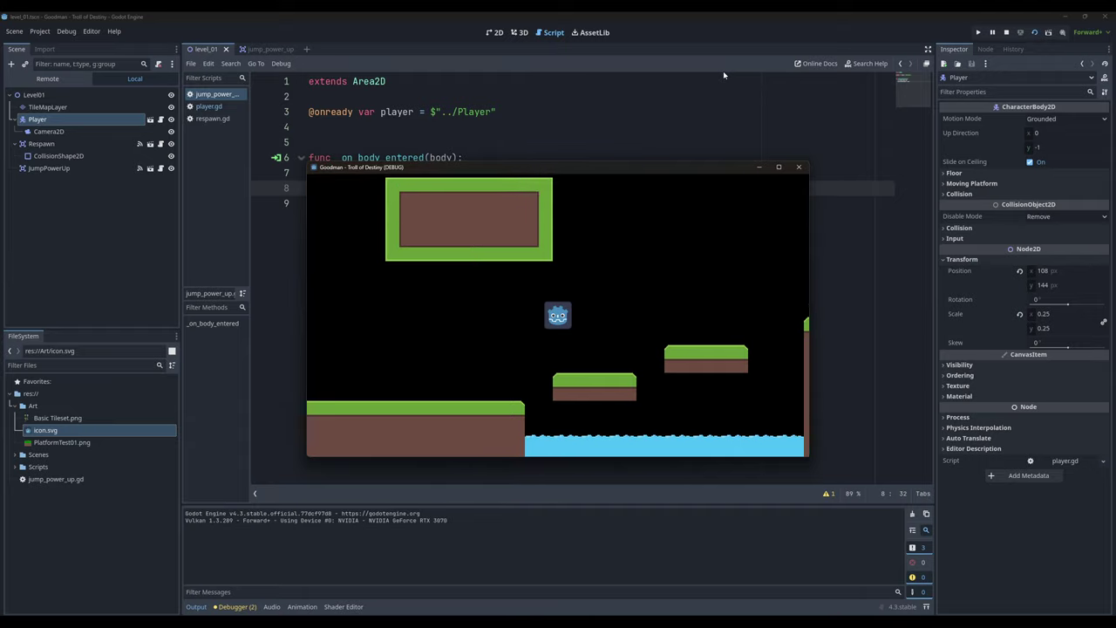
pyautogui.press('Left')
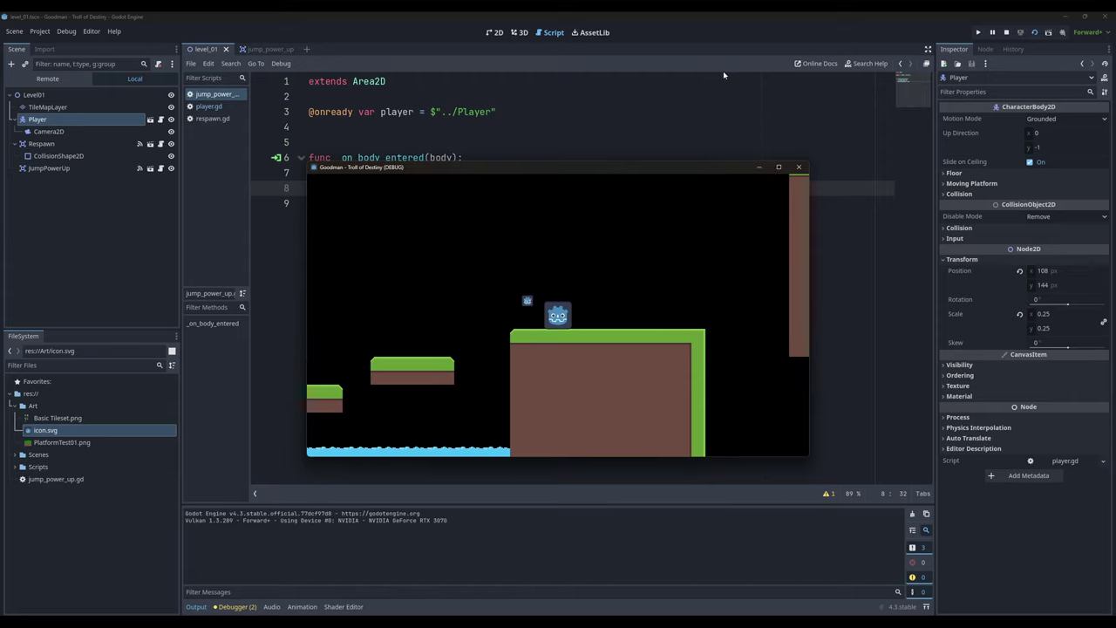
pyautogui.press('space')
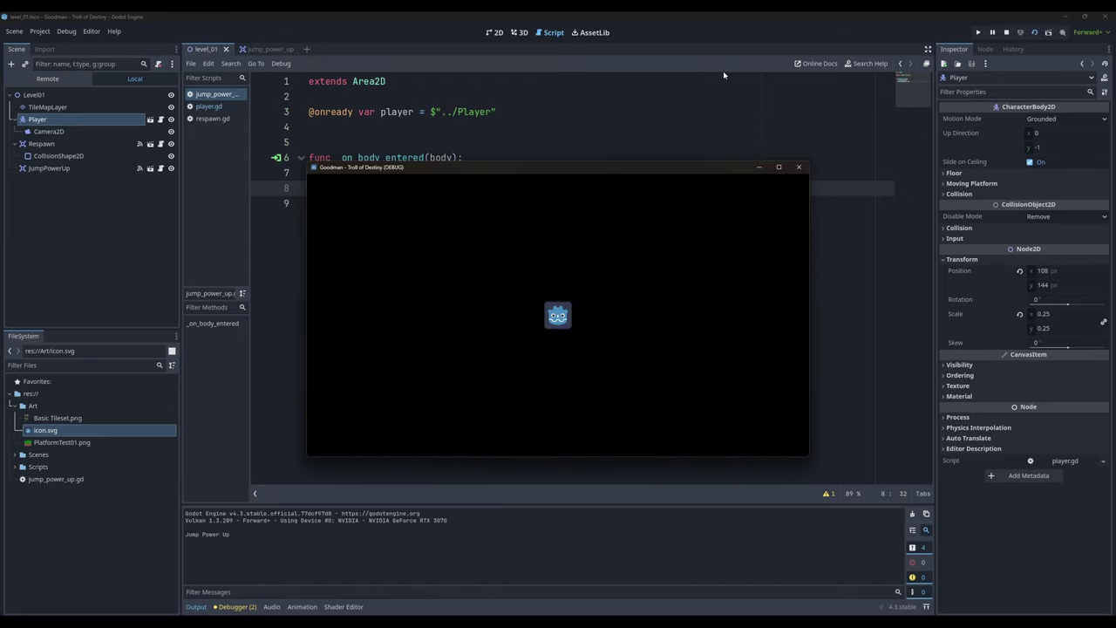
pyautogui.press('space')
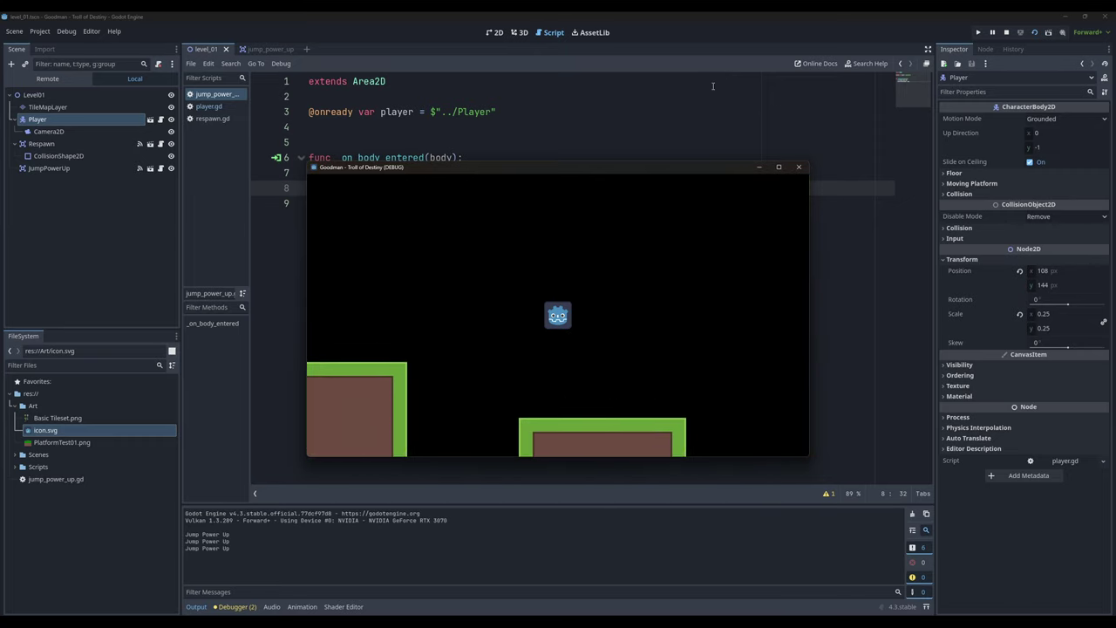
pyautogui.click(800, 167)
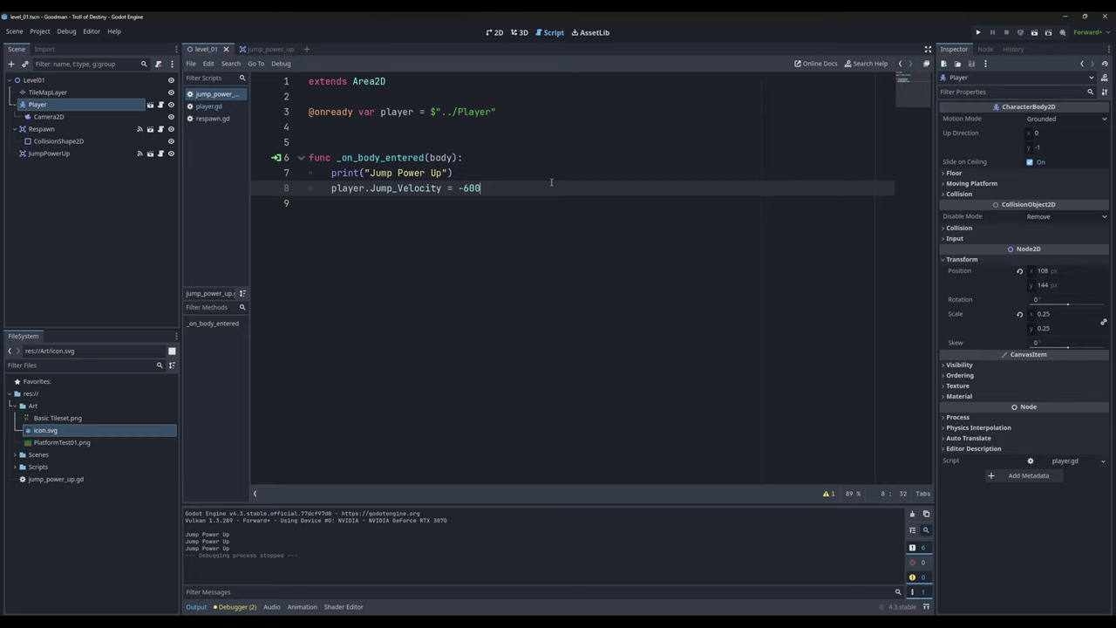
# - In the jump_power_up scene, add a Timer child under JumpPowerUp
pyautogui.click(42, 153)
pyautogui.click(257, 49)
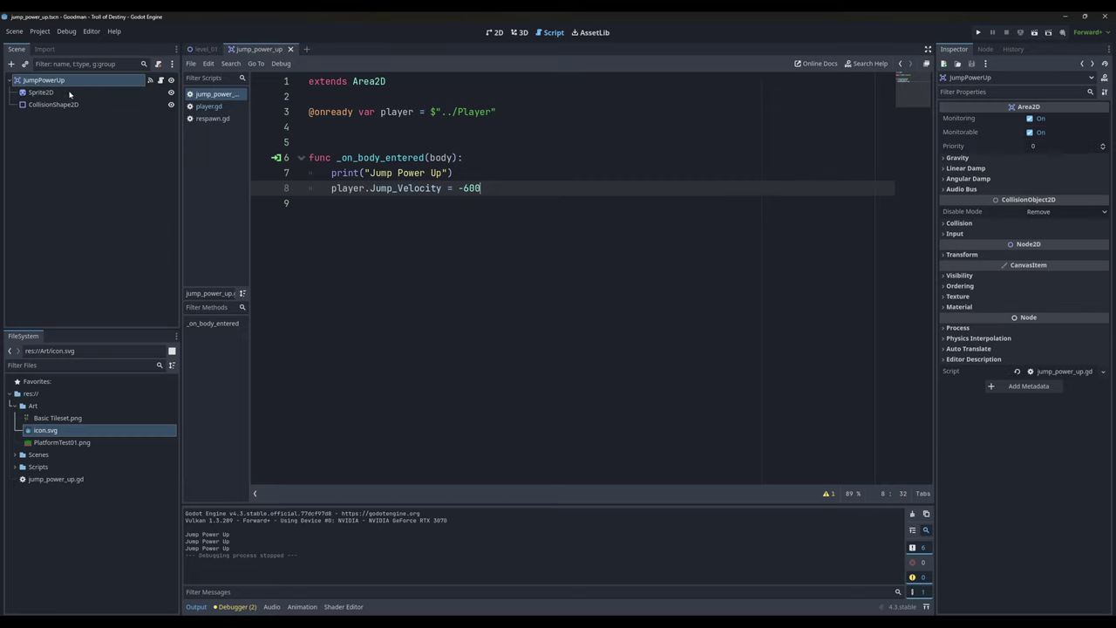
pyautogui.hotkey('ctrl', 'a')
pyautogui.write('ti')
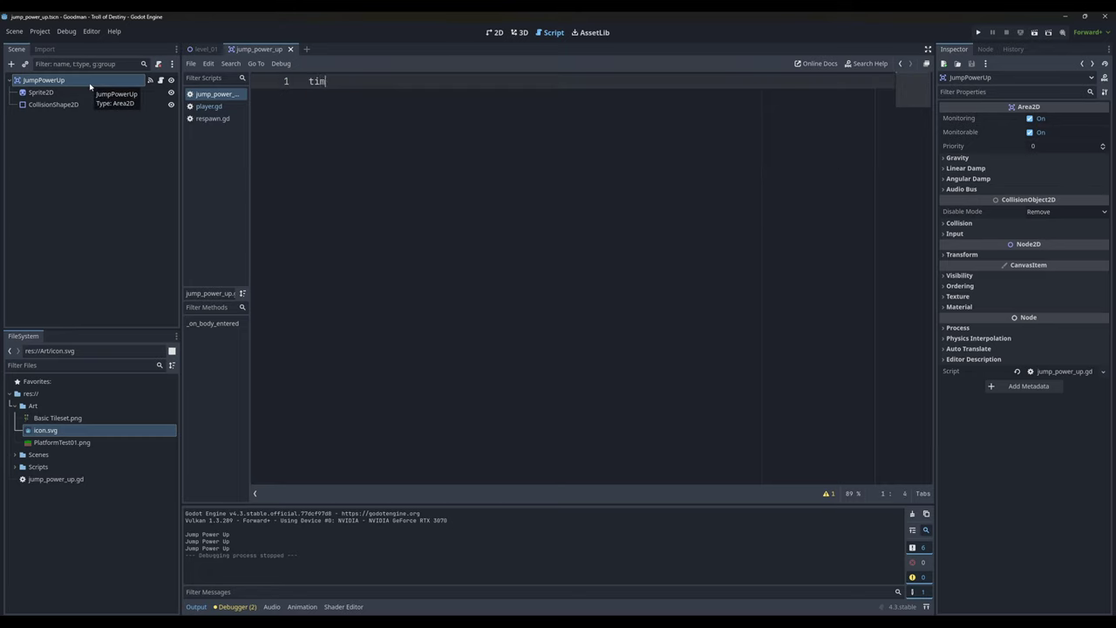
pyautogui.write('mer')
pyautogui.hotkey('ctrl', 'z')
pyautogui.click(43, 81)
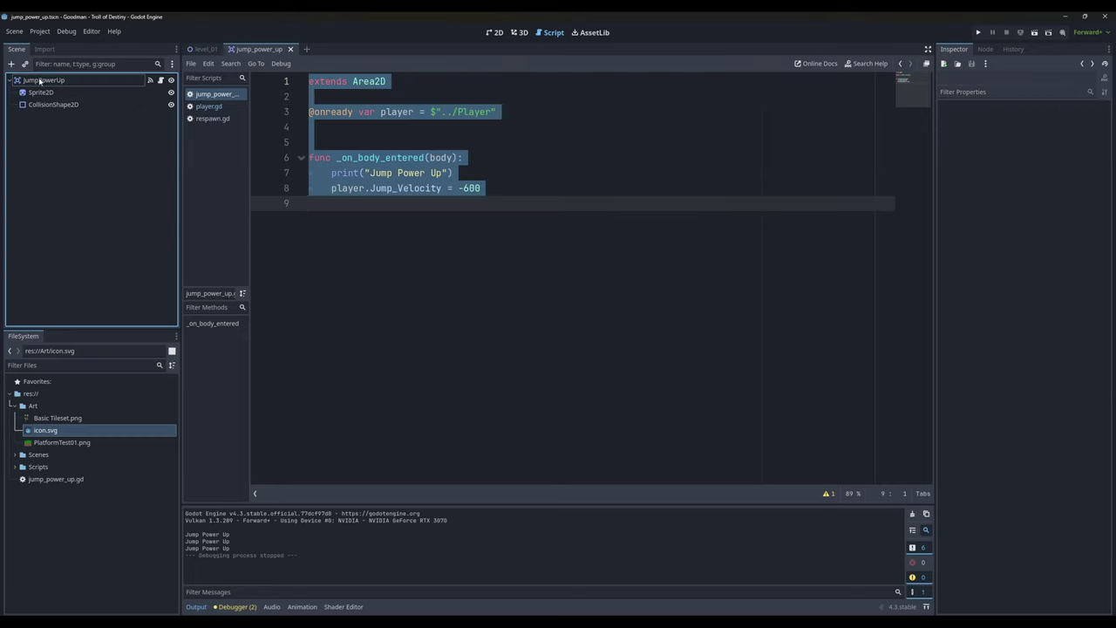
pyautogui.hotkey('ctrl', 'a')
pyautogui.write('timer')
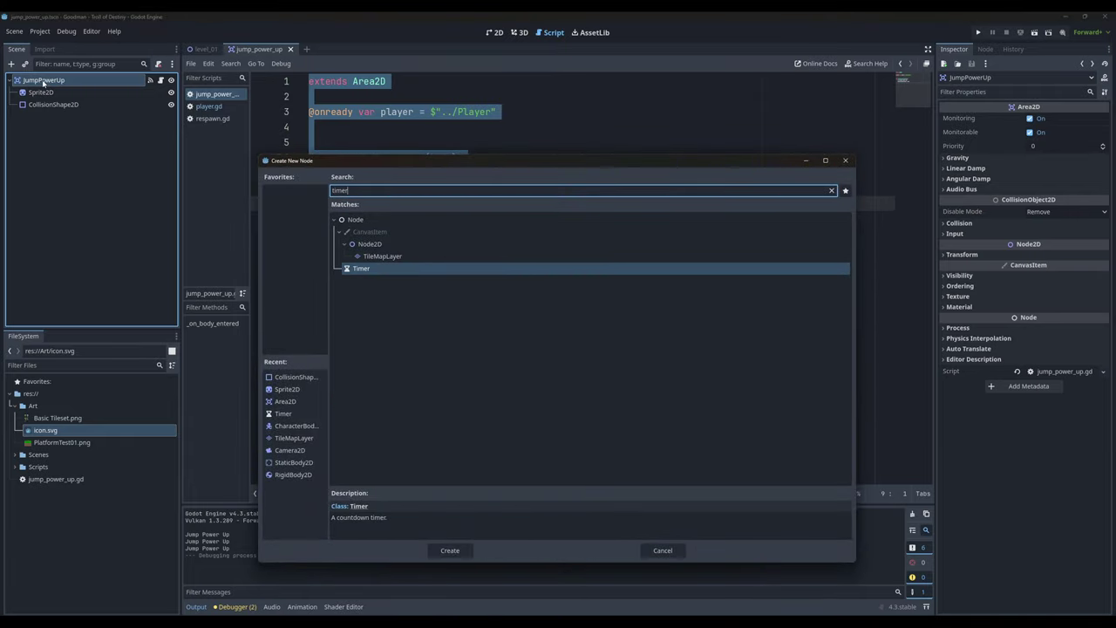
pyautogui.press('Return')
pyautogui.click(313, 127)
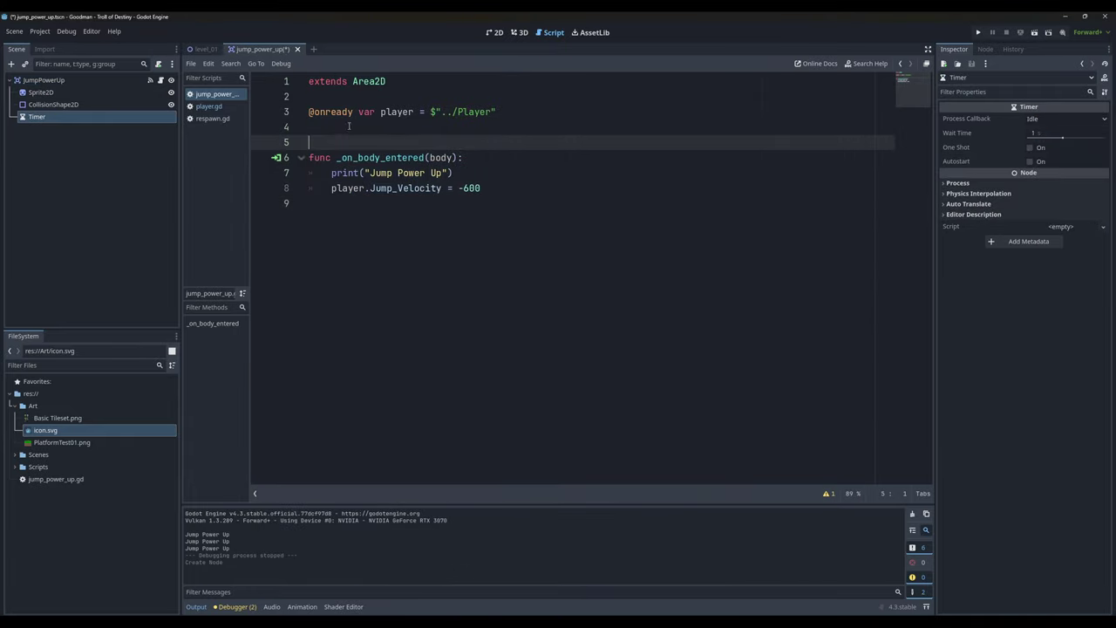
pyautogui.moveTo(36, 116); pyautogui.dragTo(314, 126)
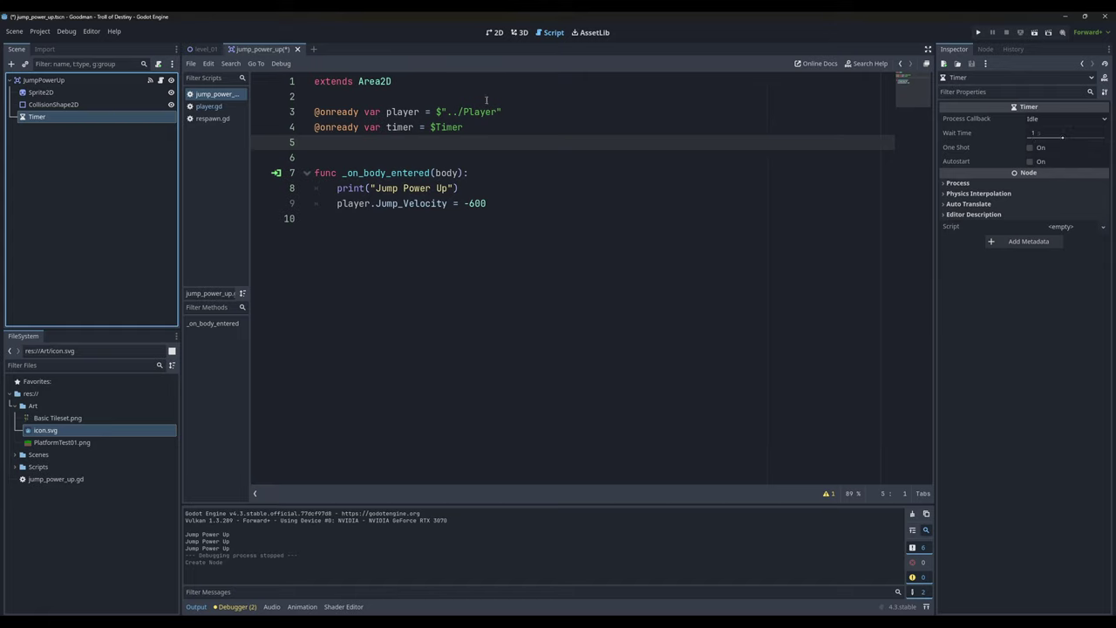
pyautogui.click(505, 202)
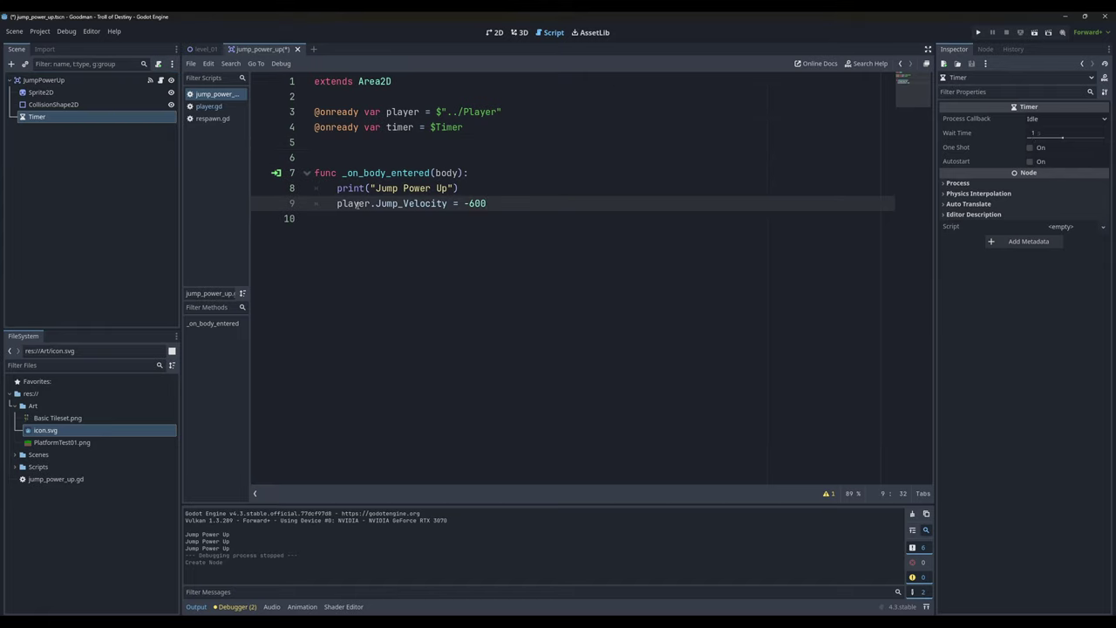
pyautogui.press('Return')
pyautogui.press('Return')
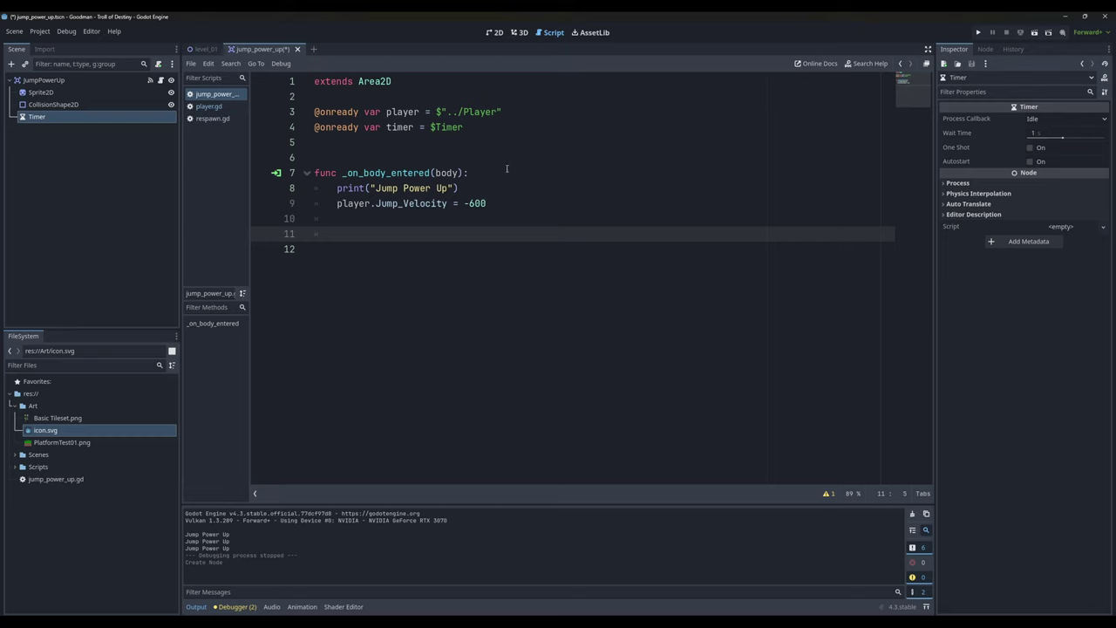
# - Connect the Timer's timeout signal to a new _on_timer_timeout function
pyautogui.click(986, 49)
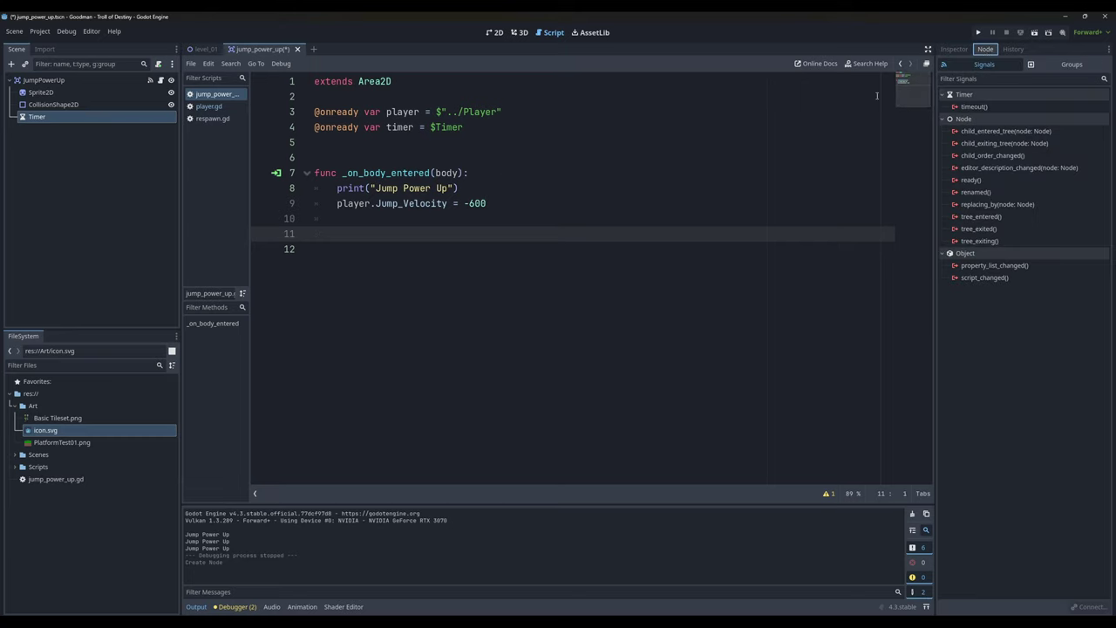
pyautogui.click(967, 106)
pyautogui.doubleClick(967, 107)
pyautogui.click(520, 423)
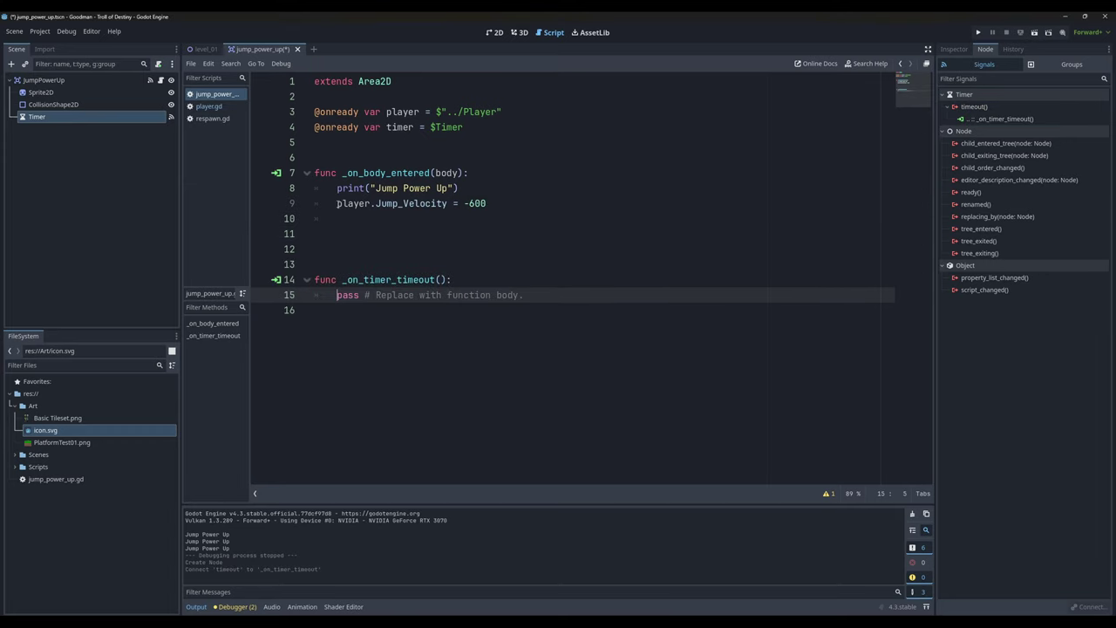
# - Copy the Jump_Velocity line into _on_timer_timeout, change it to -400, and save
pyautogui.moveTo(337, 203); pyautogui.dragTo(487, 203)
pyautogui.hotkey('ctrl', 'x')
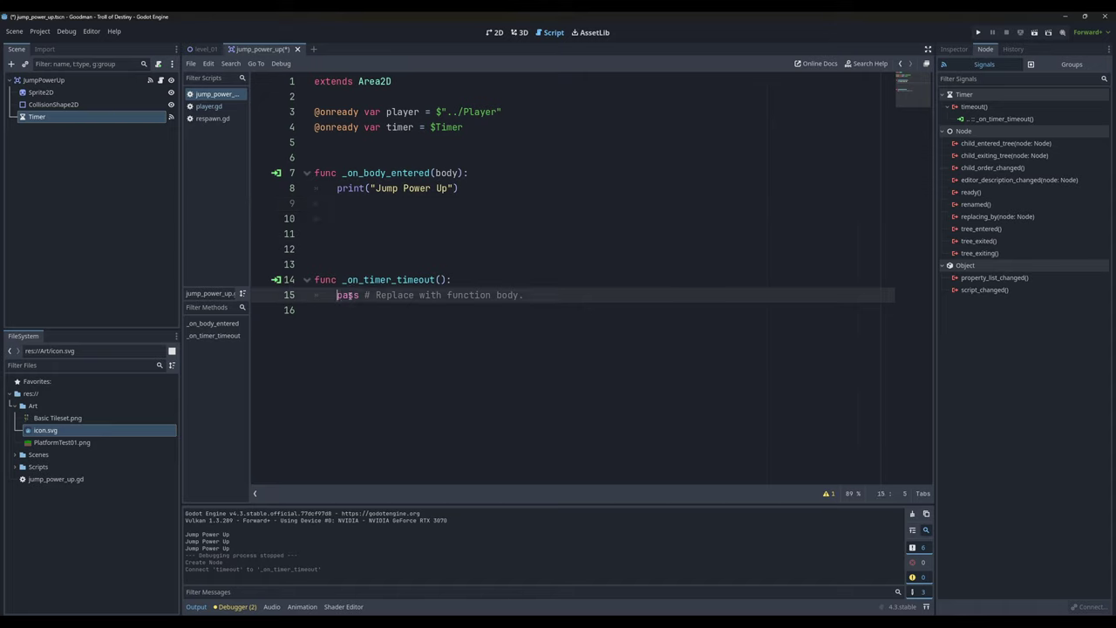
pyautogui.moveTo(337, 295); pyautogui.dragTo(523, 294)
pyautogui.hotkey('ctrl', 'v')
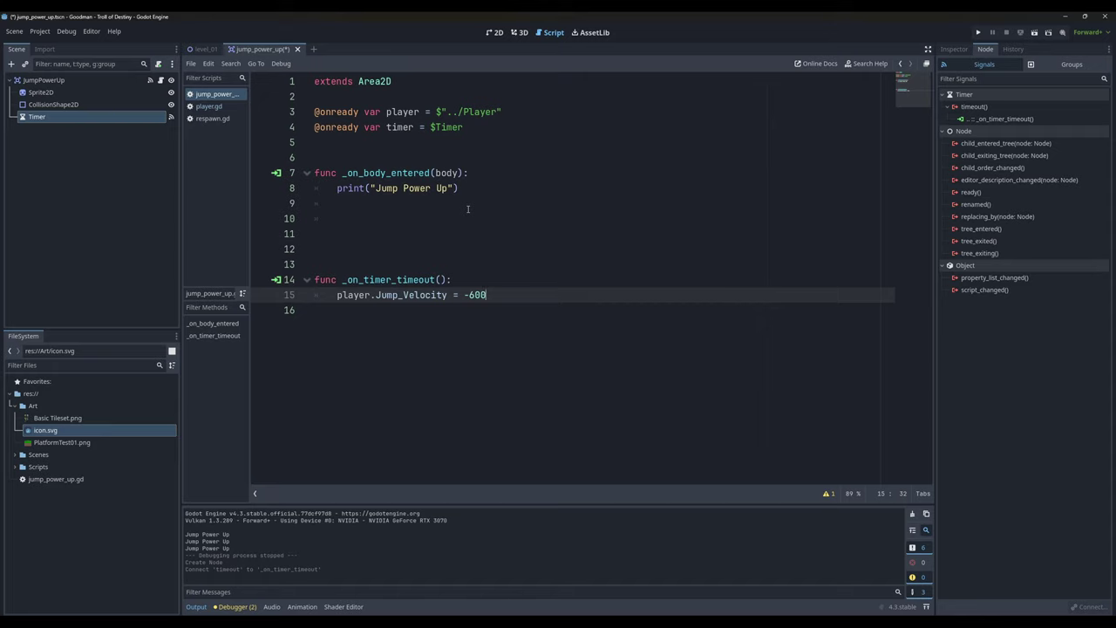
pyautogui.hotkey('ctrl', 'z')
pyautogui.hotkey('ctrl', 'a')
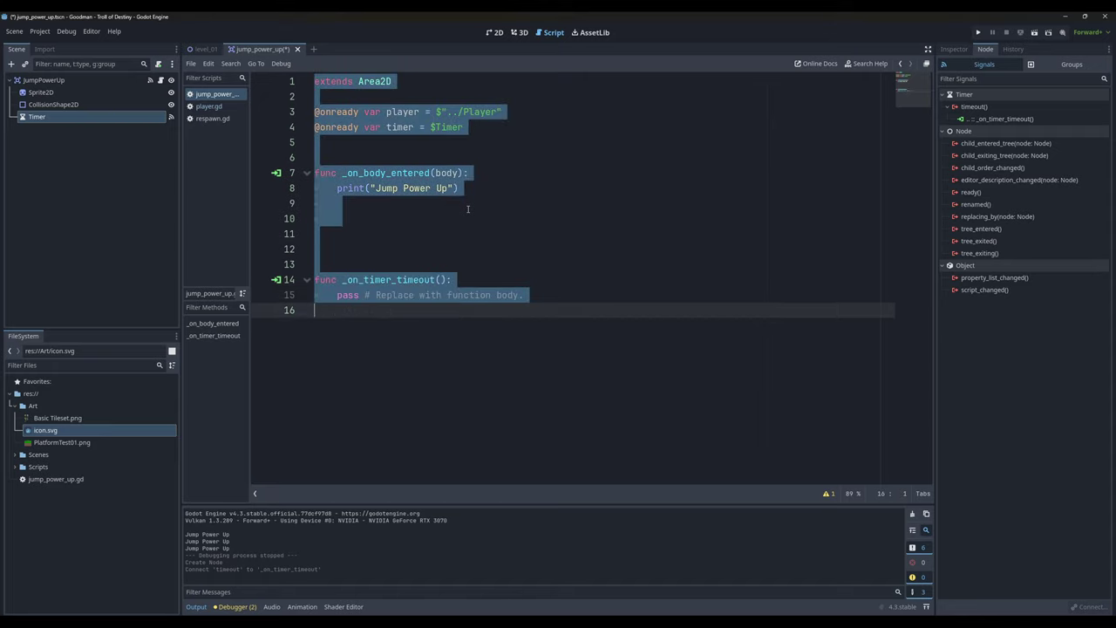
pyautogui.hotkey('ctrl', 'z')
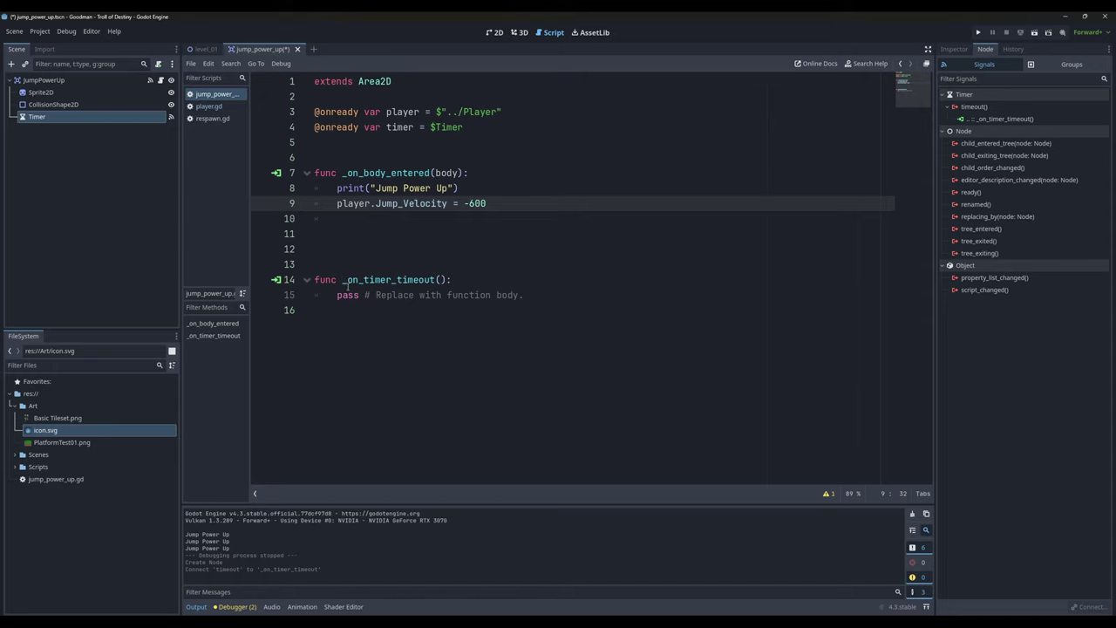
pyautogui.moveTo(338, 294); pyautogui.dragTo(528, 295)
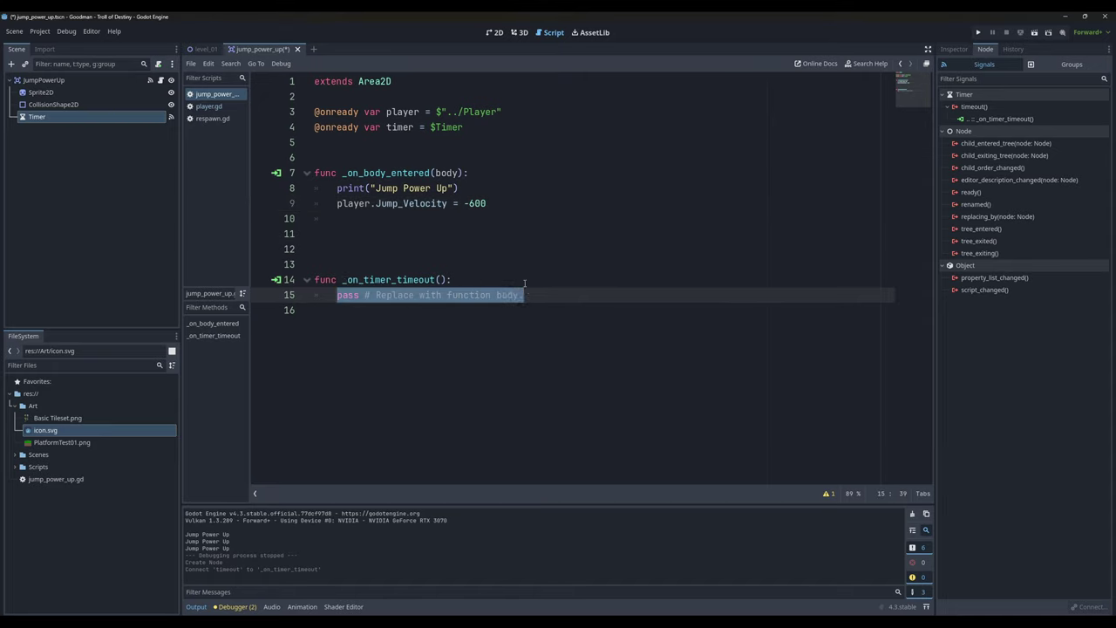
pyautogui.moveTo(338, 204); pyautogui.dragTo(493, 204)
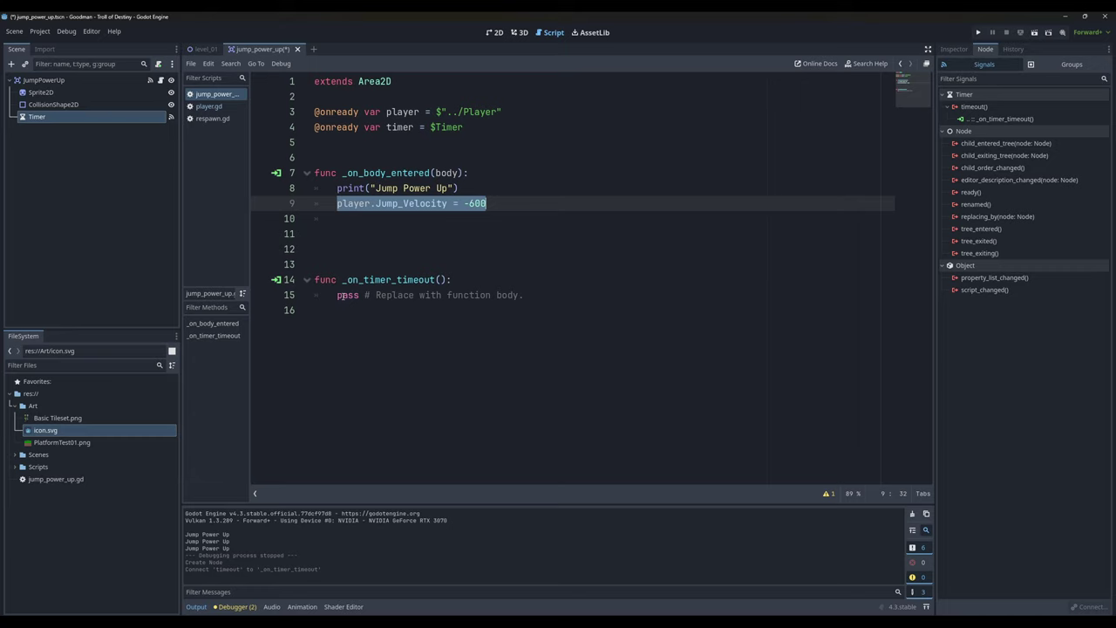
pyautogui.moveTo(338, 295); pyautogui.dragTo(525, 295)
pyautogui.hotkey('ctrl', 'v')
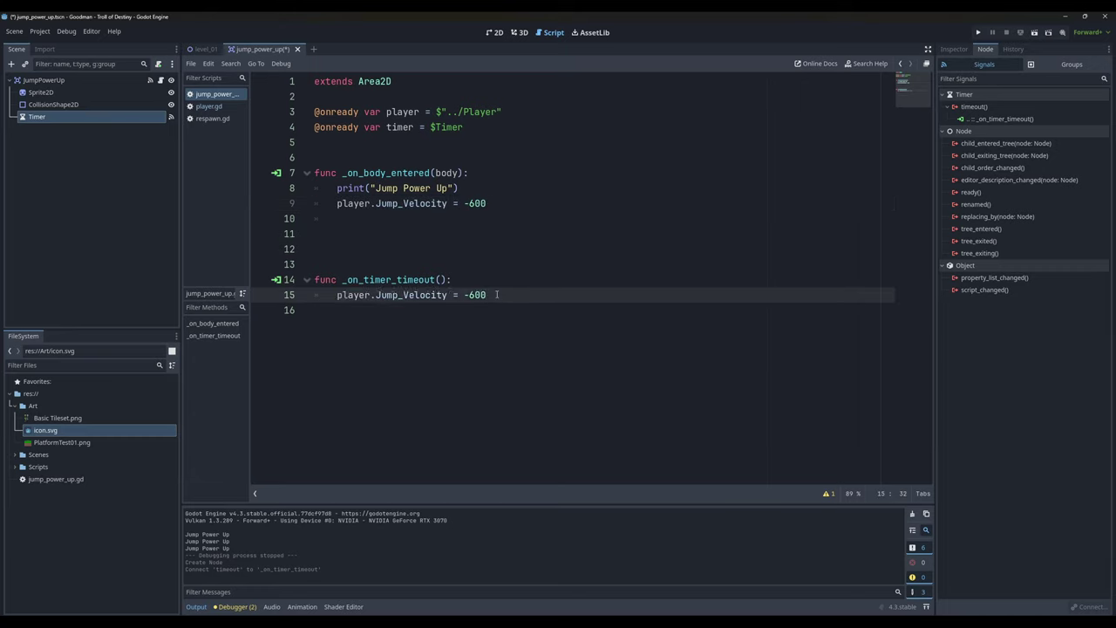
pyautogui.write('00')
pyautogui.hotkey('ctrl', 's')
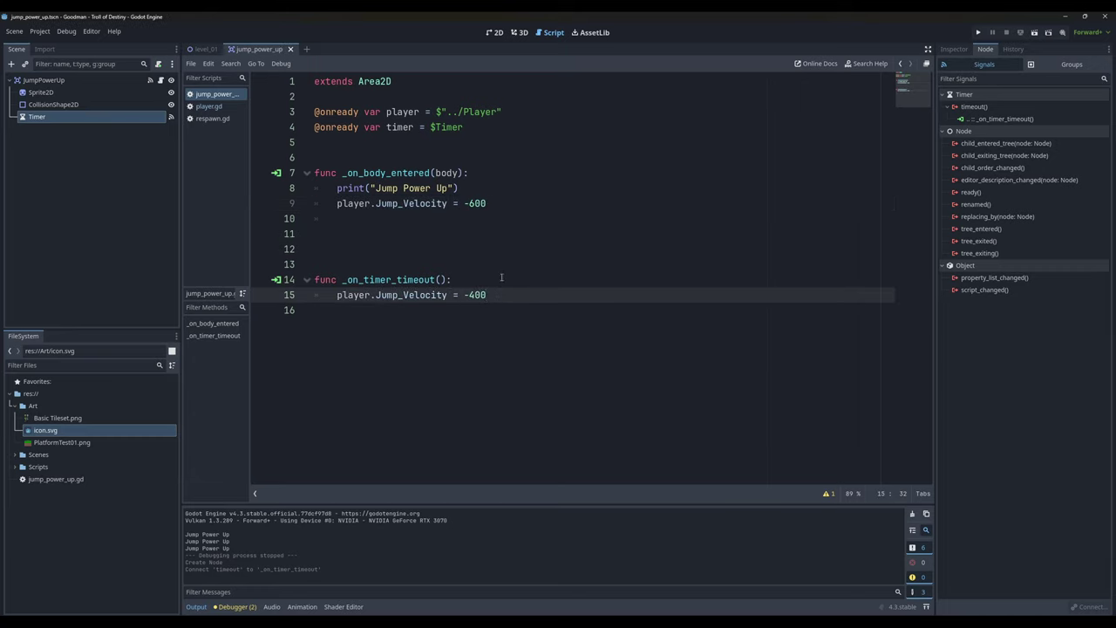
# - Add timer.start() on a new line after the Jump_Velocity boost
pyautogui.click(497, 204)
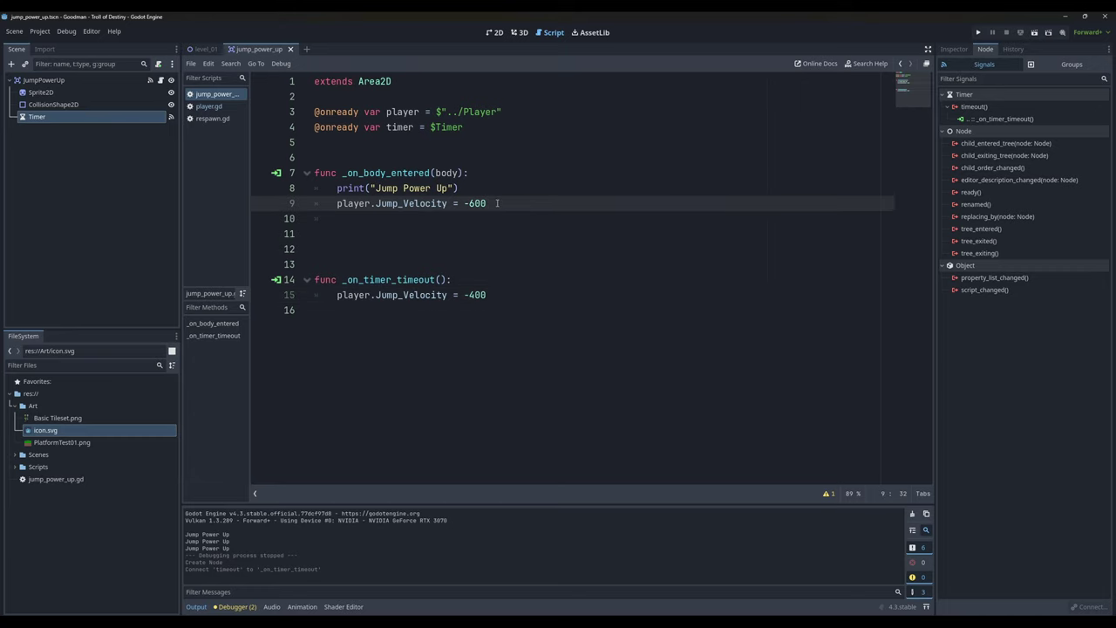
pyautogui.press('Return')
pyautogui.write('star')
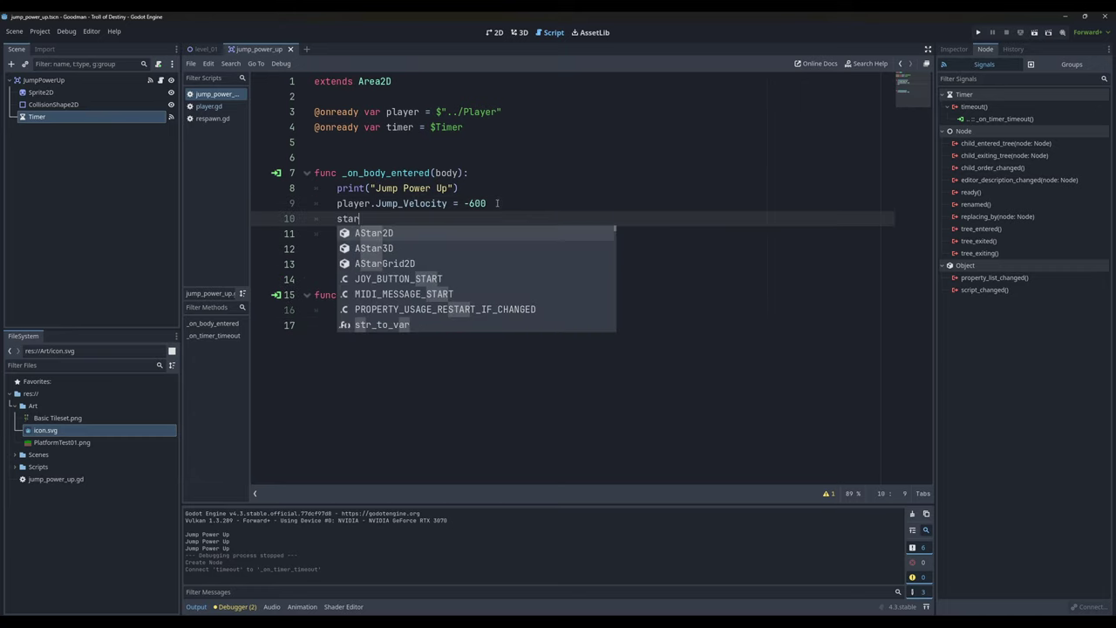
pyautogui.press('BackSpace')
pyautogui.press('BackSpace')
pyautogui.press('BackSpace')
pyautogui.press('BackSpace')
pyautogui.write('timer.s')
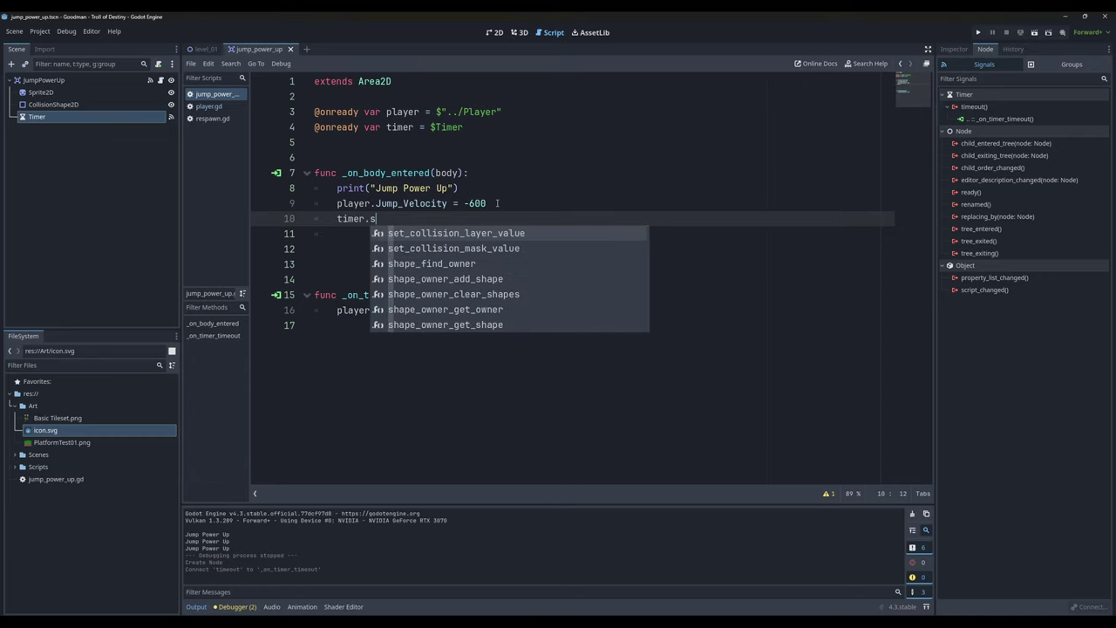
pyautogui.write('tar')
pyautogui.press('Return')
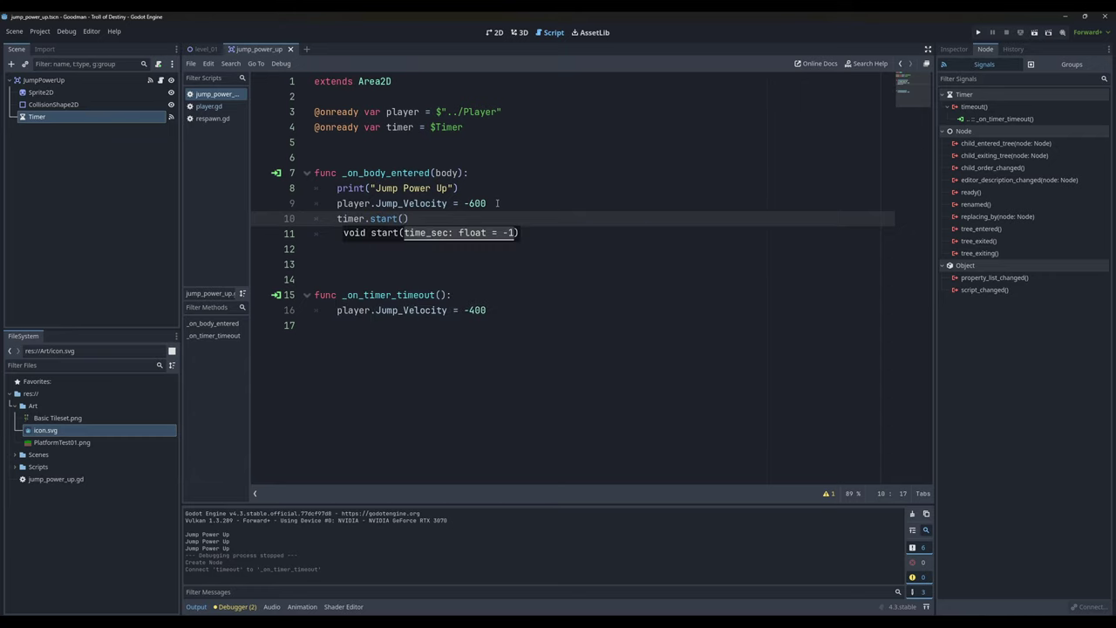
pyautogui.press('Right')
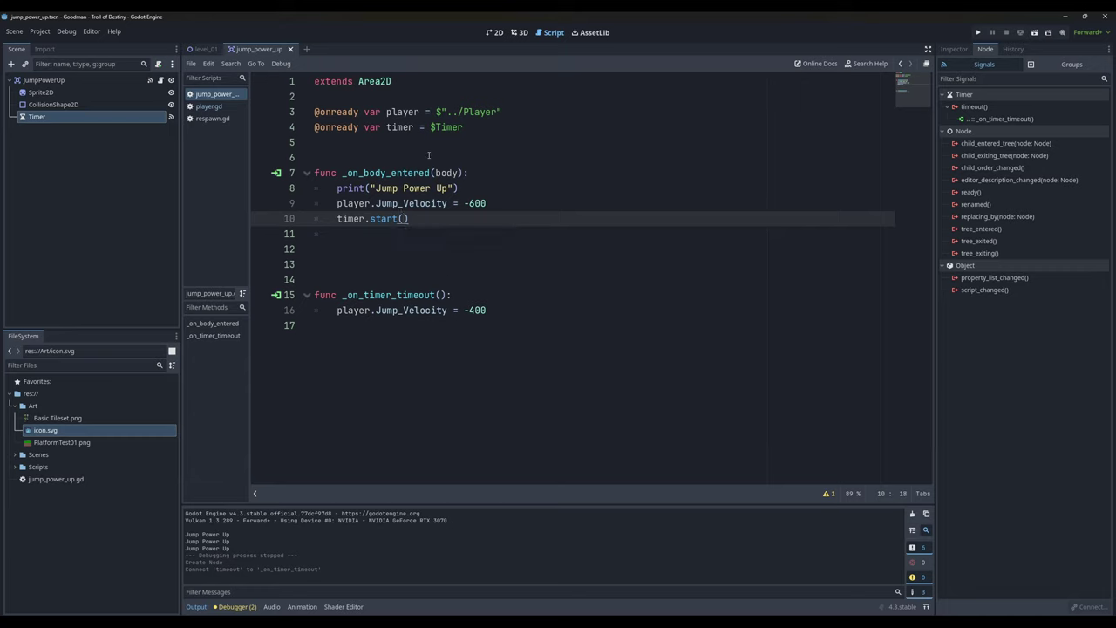
# - Highlight the boost, timer.start() and -400 reset lines, then go to level_01
pyautogui.moveTo(374, 188); pyautogui.dragTo(451, 189)
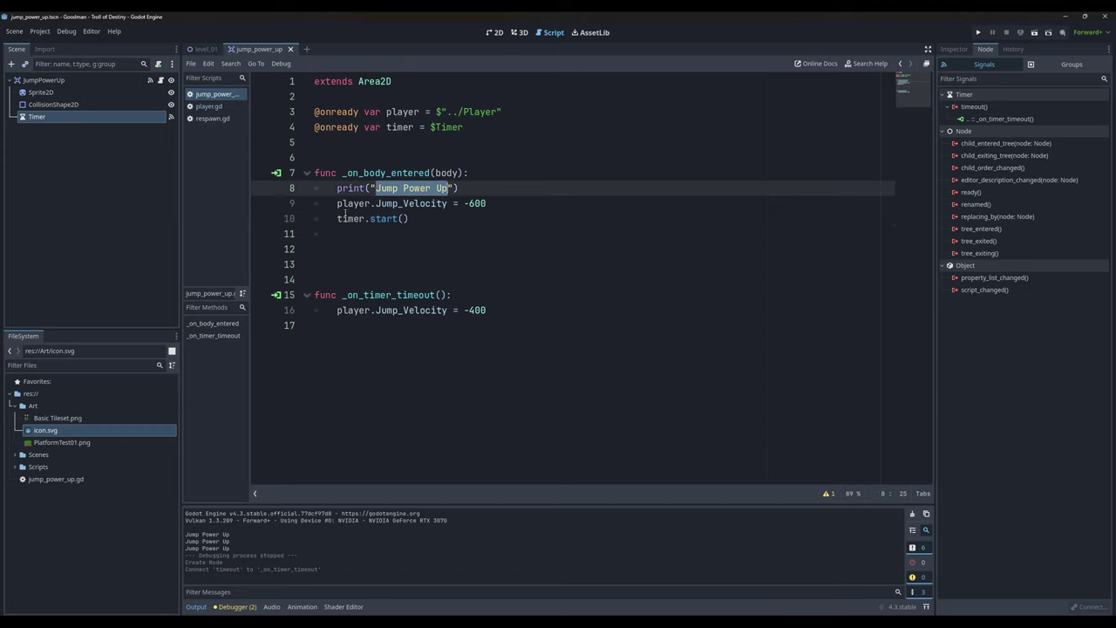
pyautogui.moveTo(359, 203); pyautogui.dragTo(517, 205)
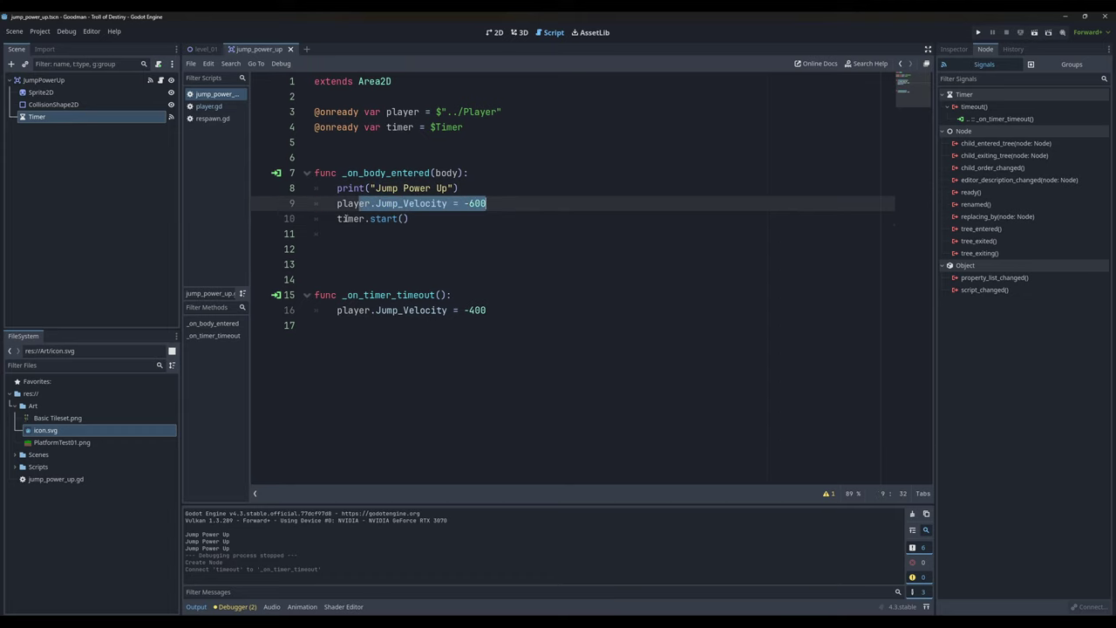
pyautogui.moveTo(346, 219); pyautogui.dragTo(410, 219)
pyautogui.moveTo(336, 310); pyautogui.dragTo(522, 315)
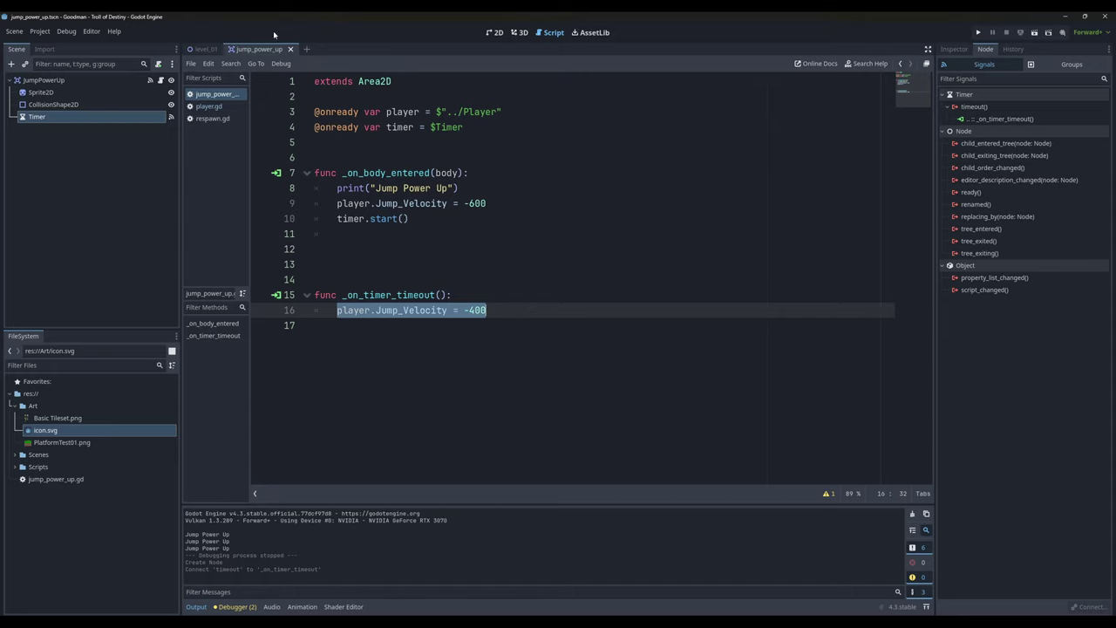
pyautogui.click(206, 49)
pyautogui.press('F5')
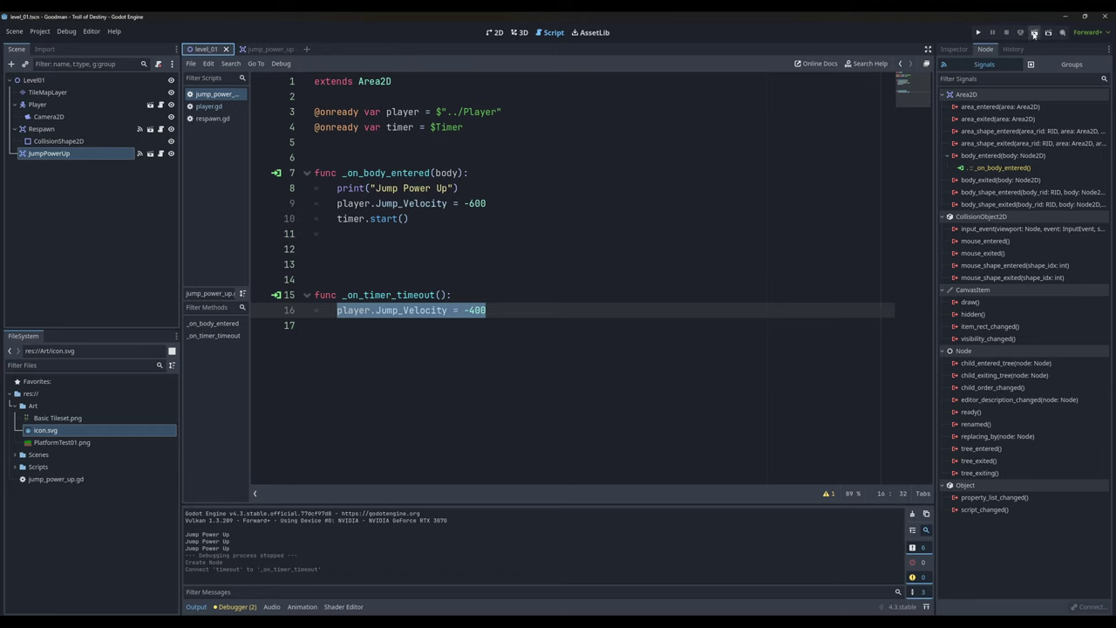
pyautogui.press('Right')
pyautogui.press('space')
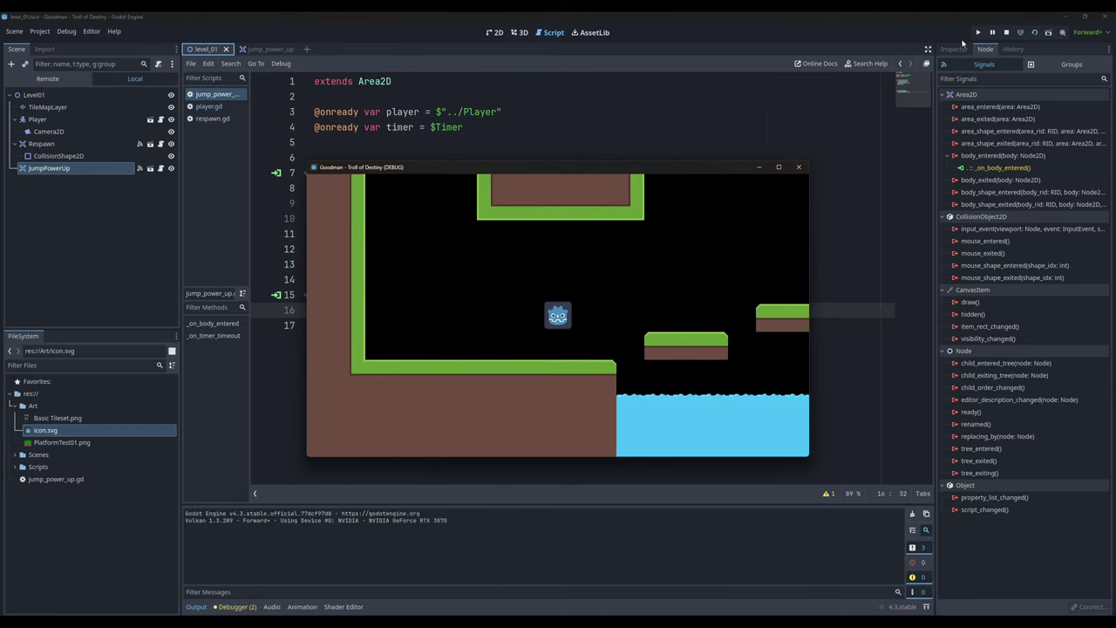
pyautogui.press('space')
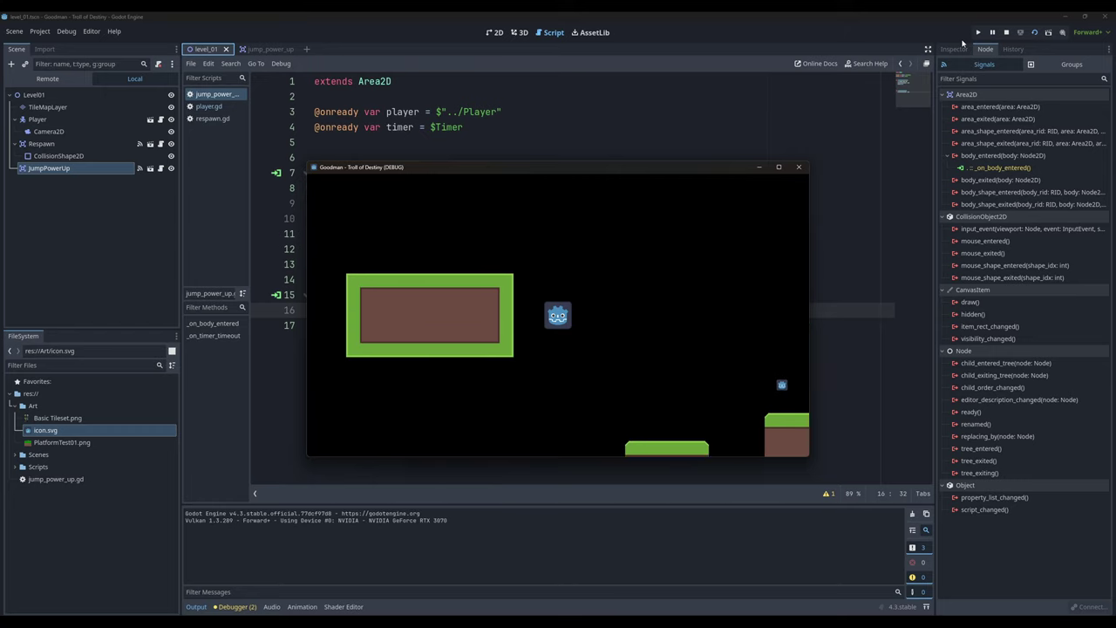
pyautogui.press('Right')
pyautogui.press('Left')
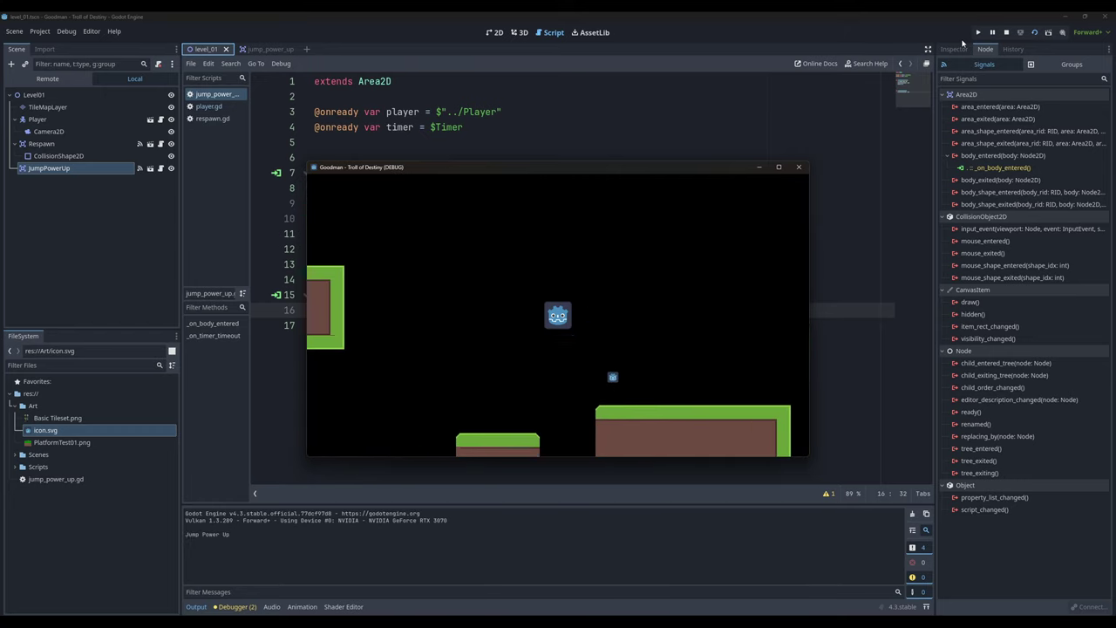
pyautogui.press('Left')
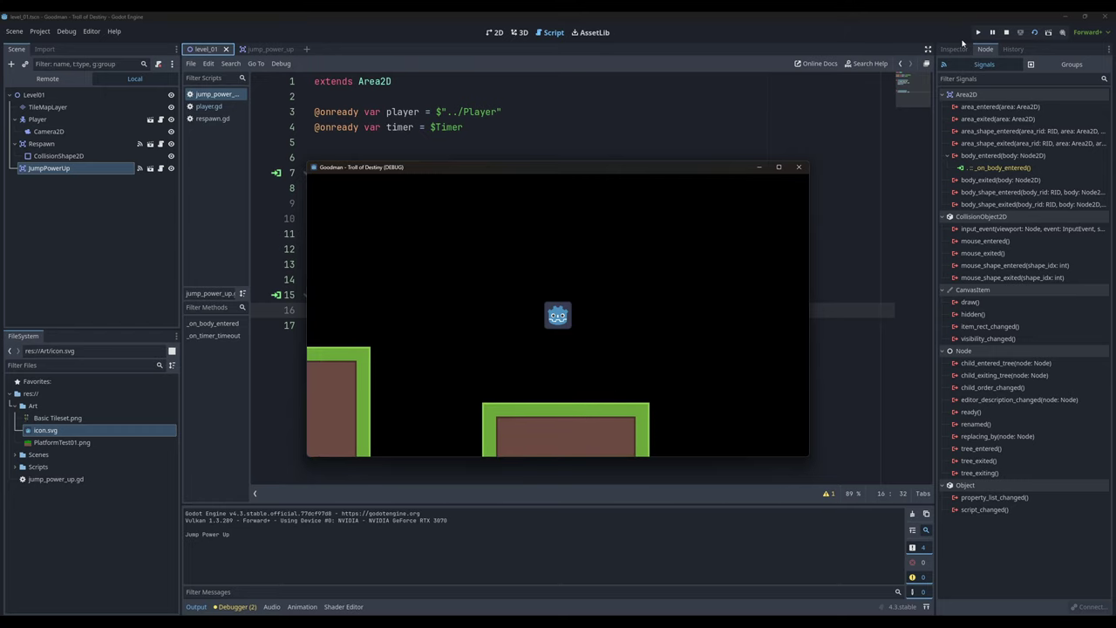
pyautogui.press('space')
pyautogui.press('Right')
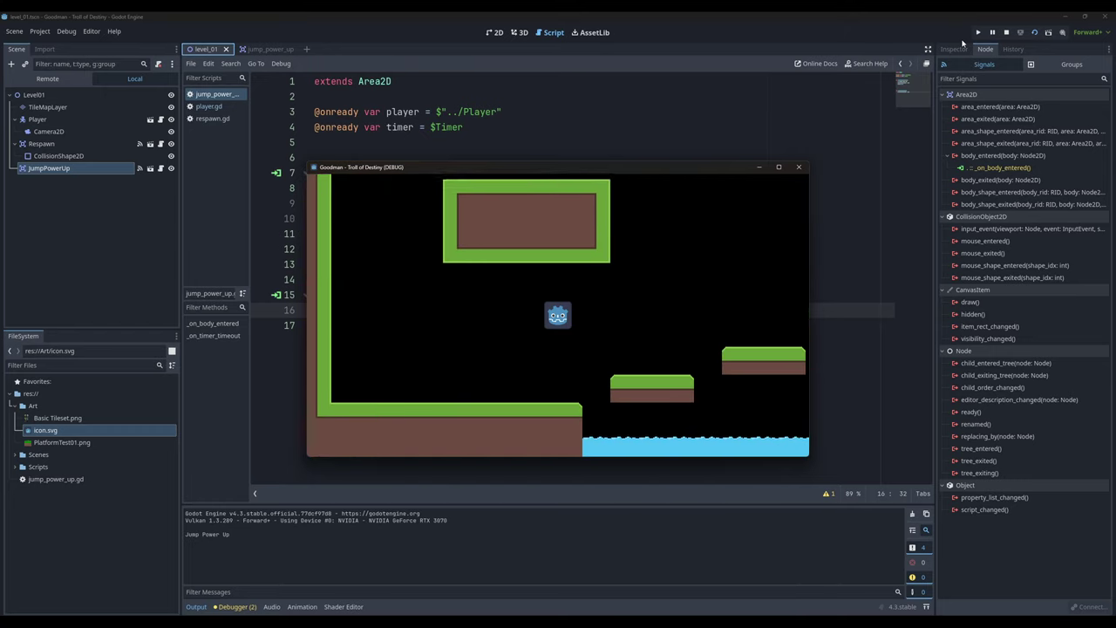
pyautogui.press('Right')
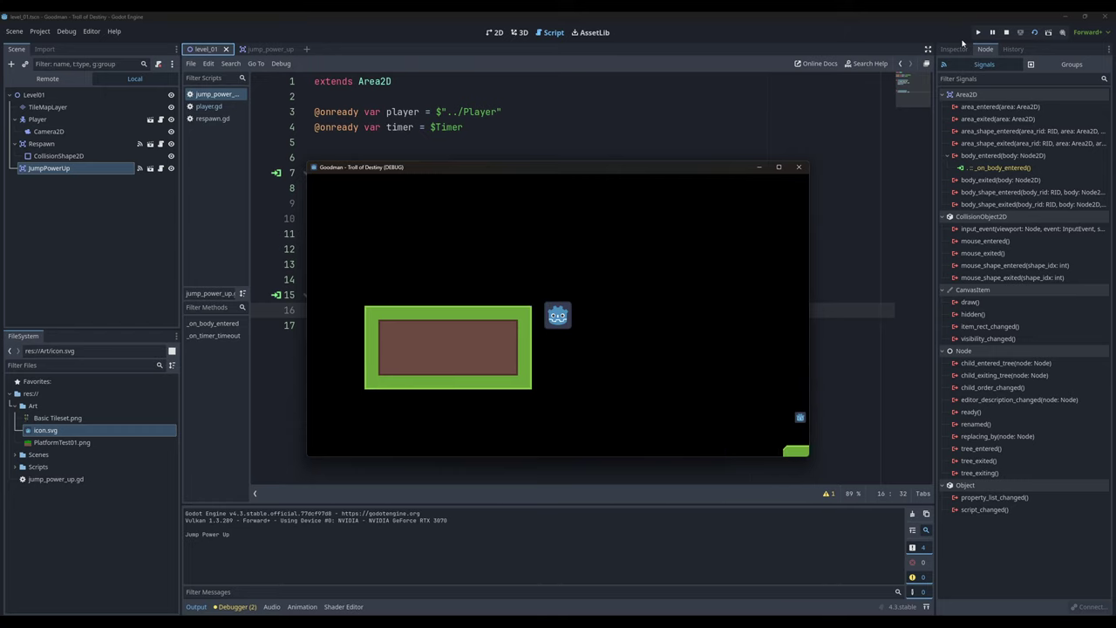
pyautogui.press('space')
pyautogui.press('Right')
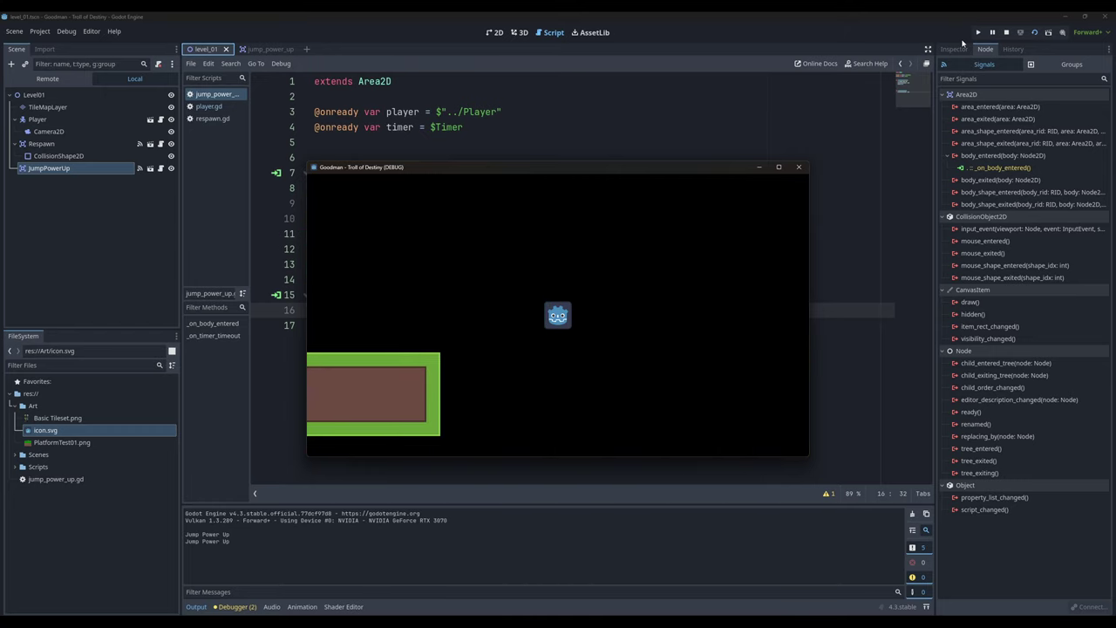
pyautogui.click(799, 167)
# - Add a new line after timer.start(), undoing a wrong queue_redraw completion, and type queue.free
pyautogui.click(437, 220)
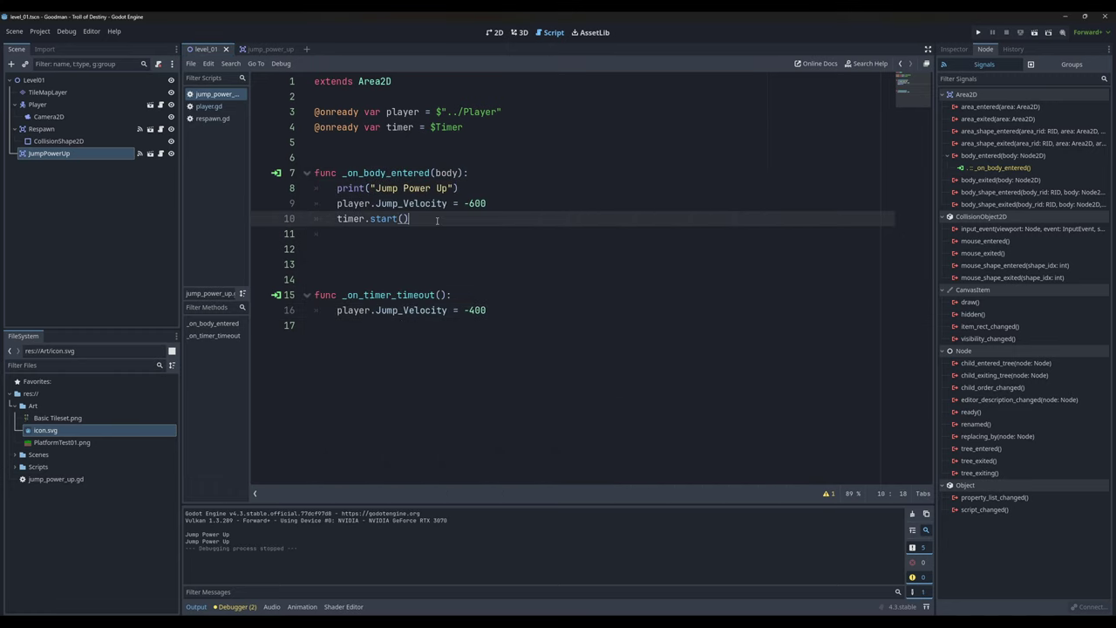
pyautogui.press('Return')
pyautogui.write('q')
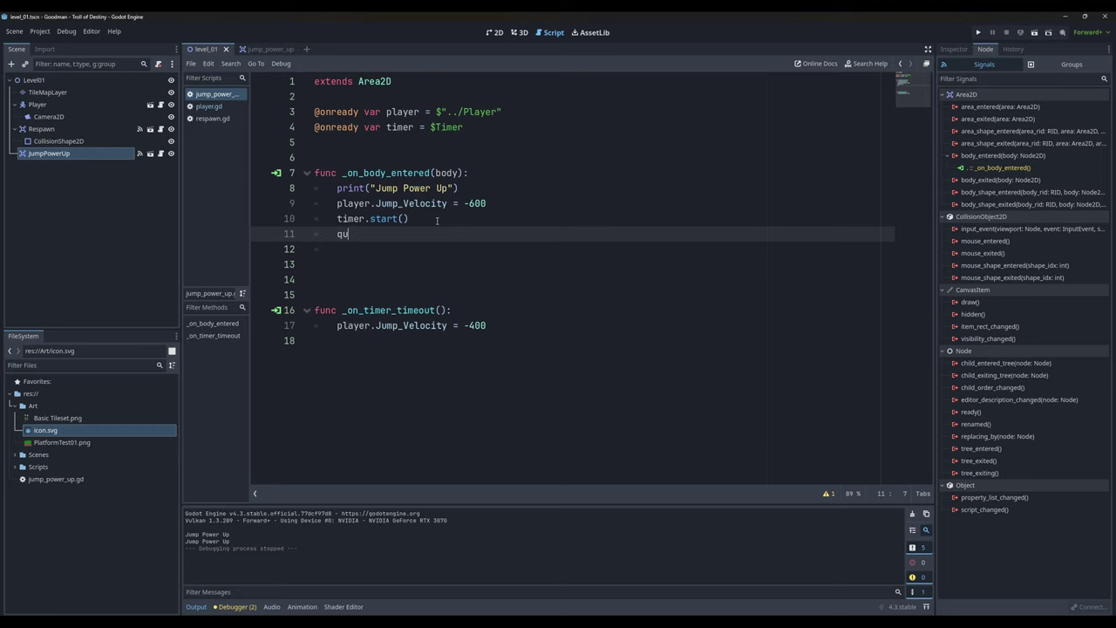
pyautogui.write('ue')
pyautogui.press('Return')
pyautogui.hotkey('ctrl', 'a')
pyautogui.hotkey('ctrl', 'z')
pyautogui.write('eue.fre')
pyautogui.write('ee')
# - Fix the line 11 error by replacing queue.free with queue_free() and removing the extra blank line
pyautogui.click(403, 249)
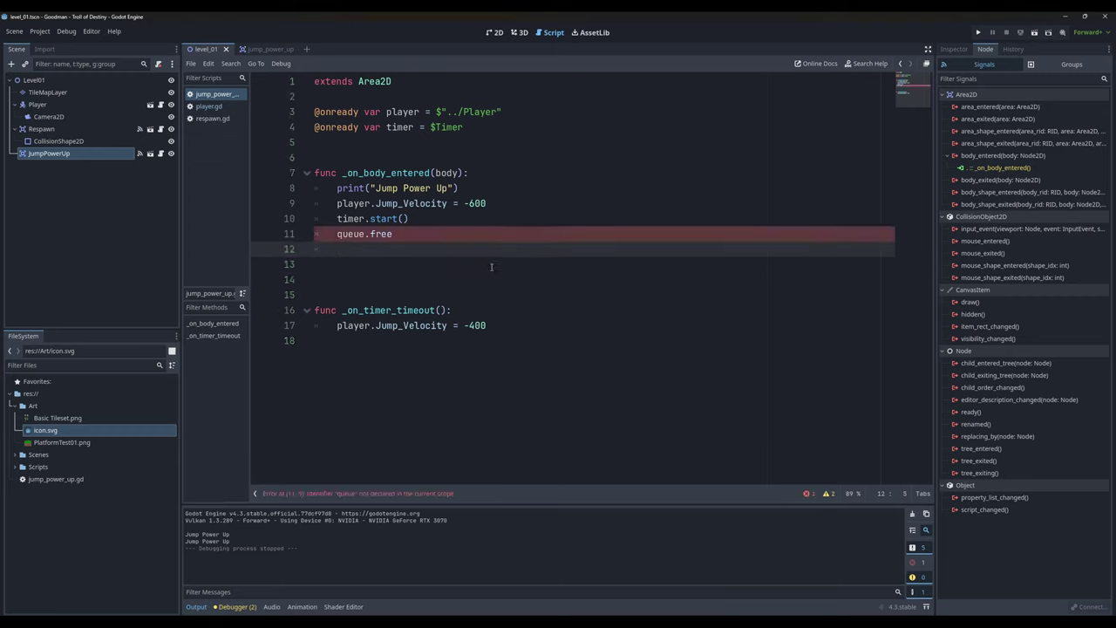
pyautogui.click(411, 238)
pyautogui.write('()')
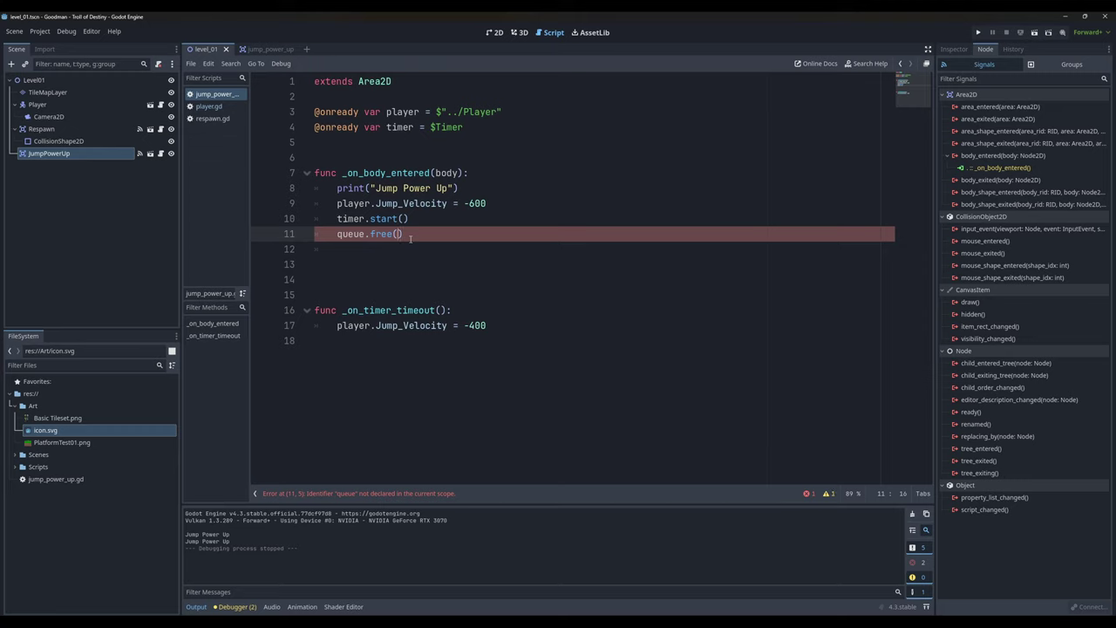
pyautogui.moveTo(411, 238); pyautogui.dragTo(338, 233)
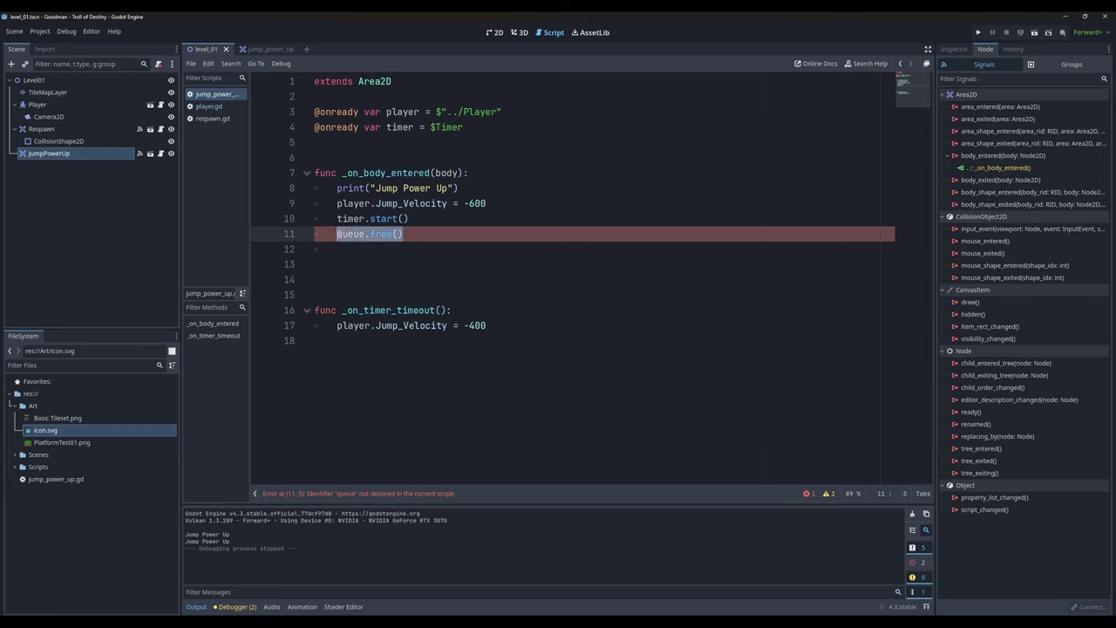
pyautogui.write('que')
pyautogui.press('Down')
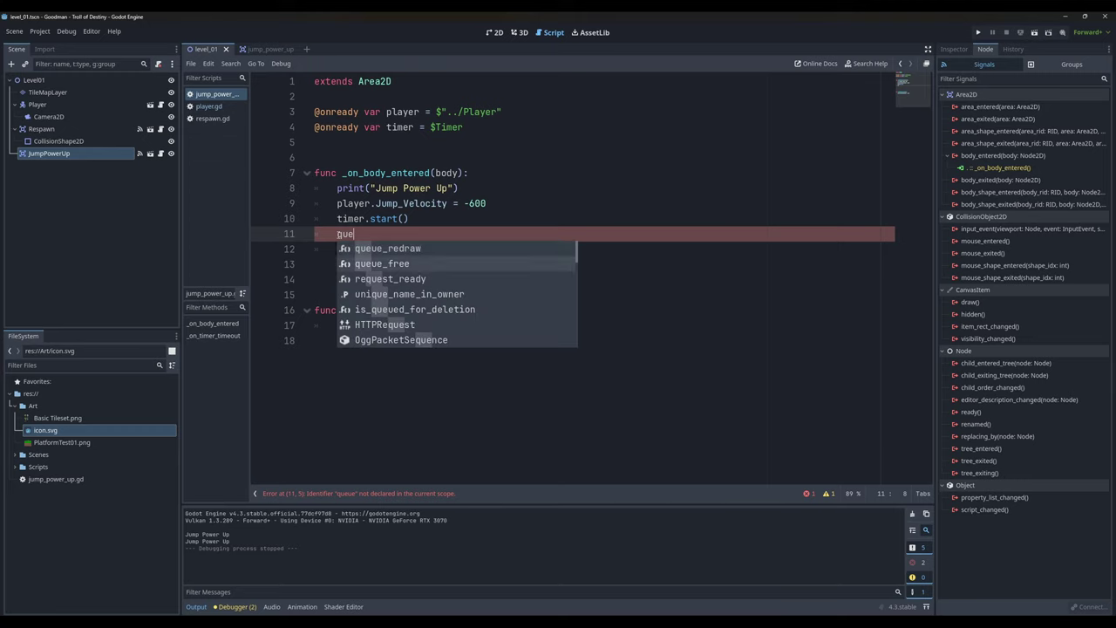
pyautogui.press('Return')
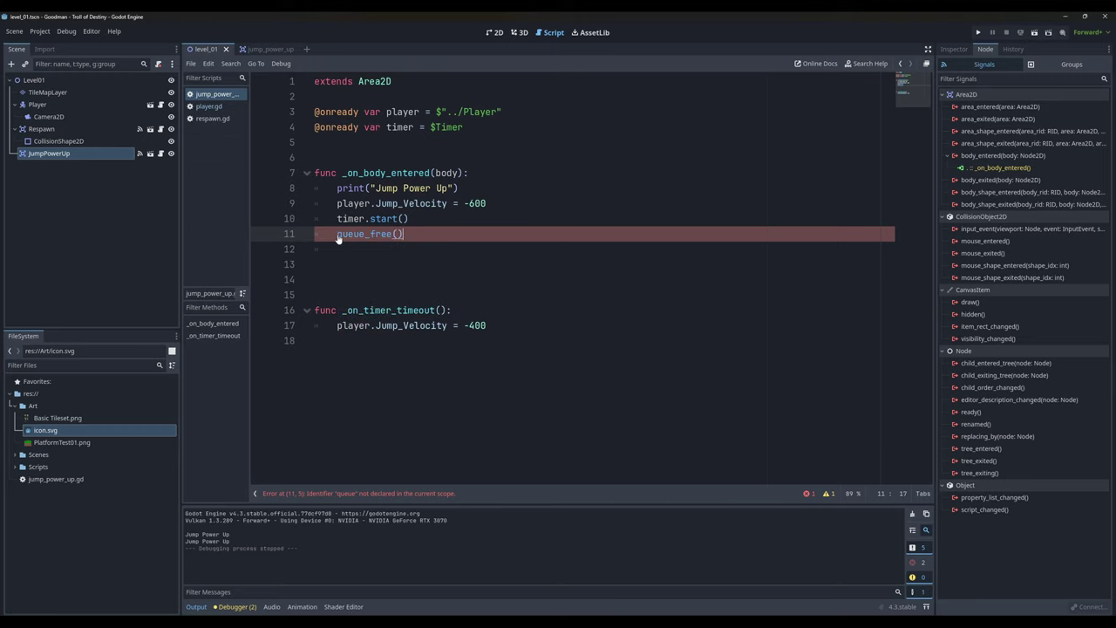
pyautogui.press('Delete')
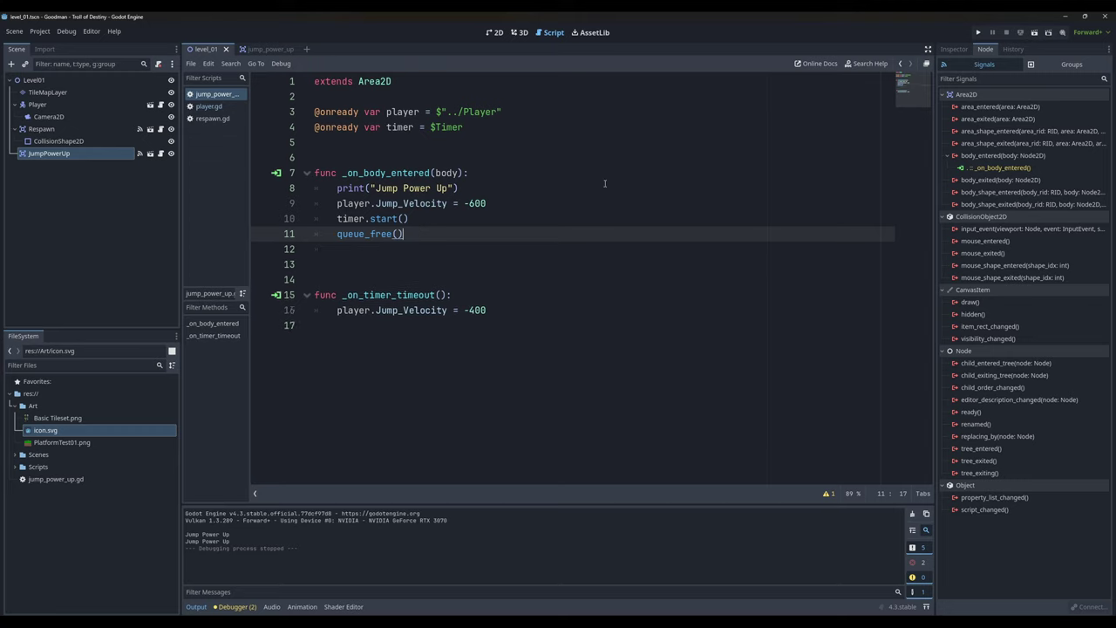
# - Play-test the level, grab the power-up for a boosted jump onto the big platform, then stop it
pyautogui.click(1034, 32)
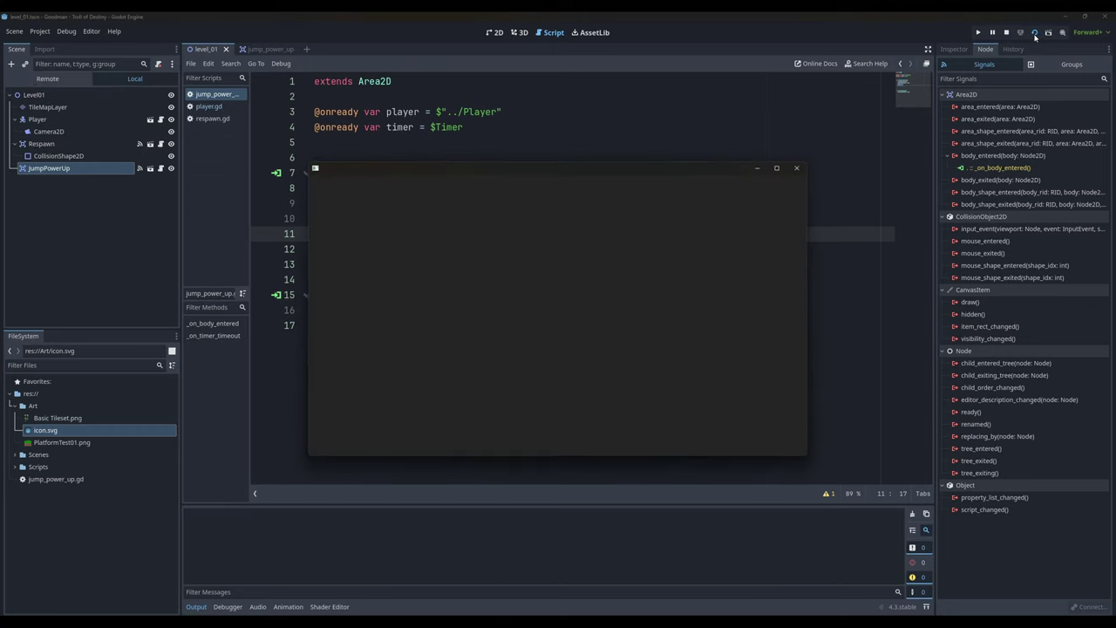
pyautogui.press('Right')
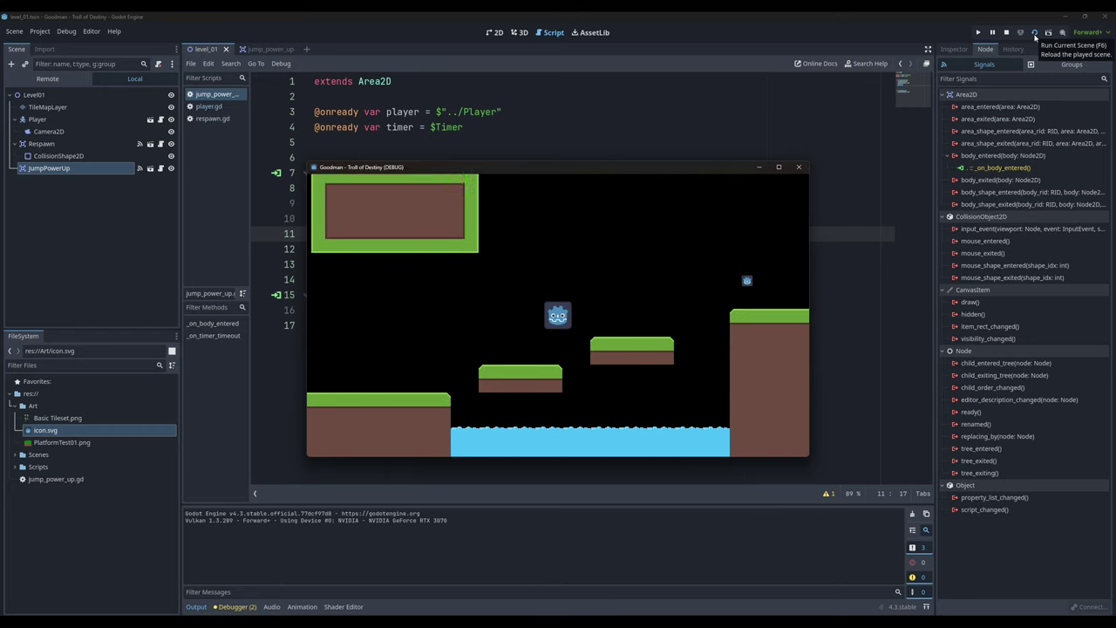
pyautogui.press('space')
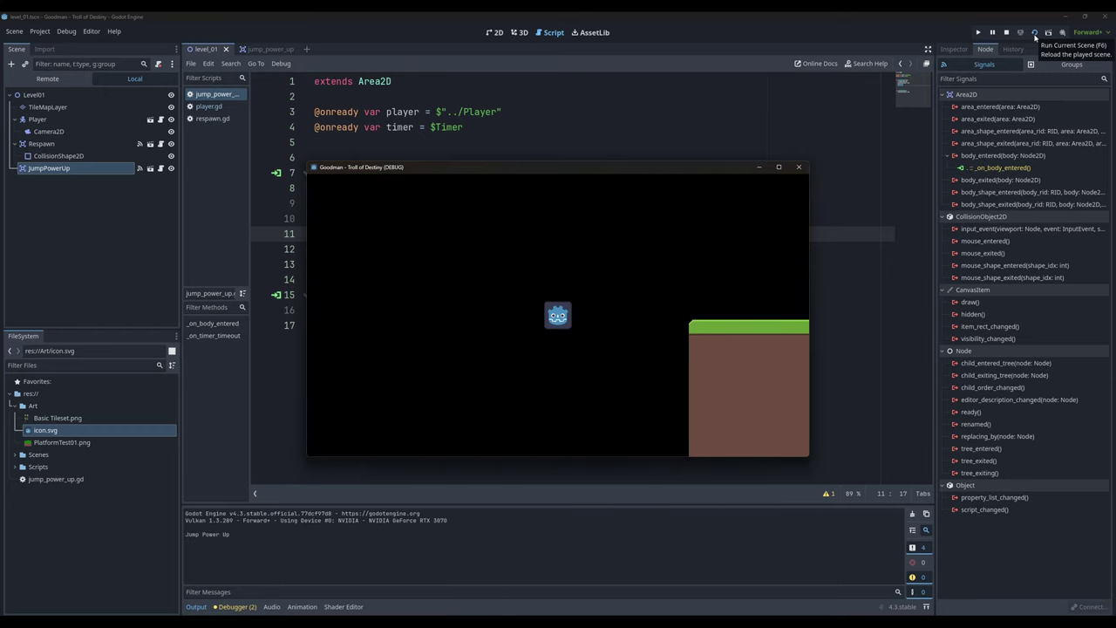
pyautogui.press('space')
pyautogui.press('Left')
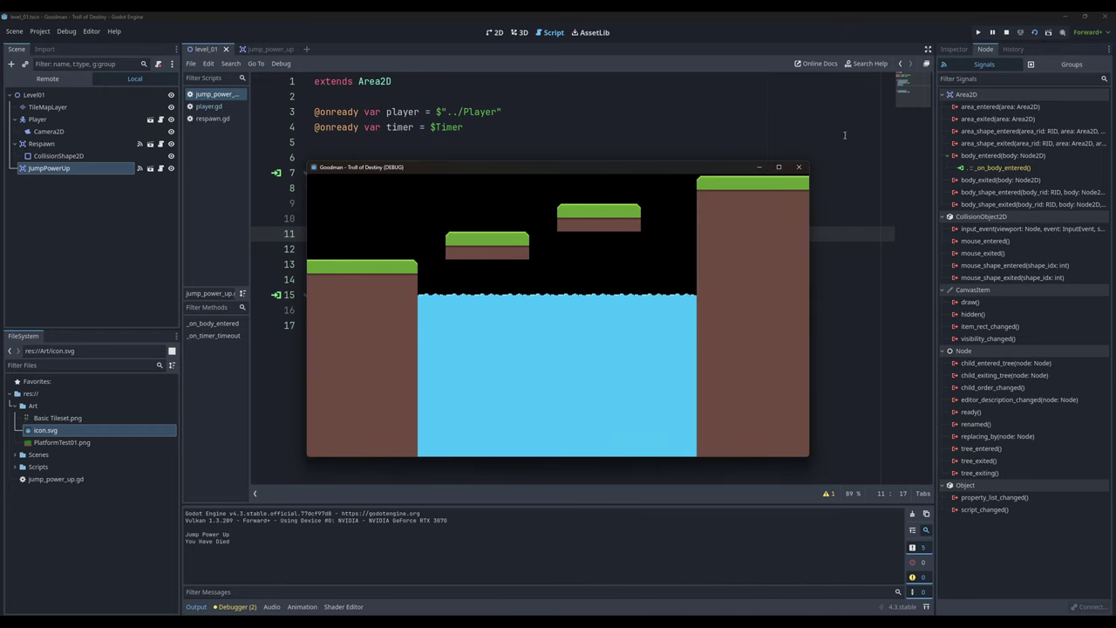
pyautogui.press('Right')
pyautogui.press('space')
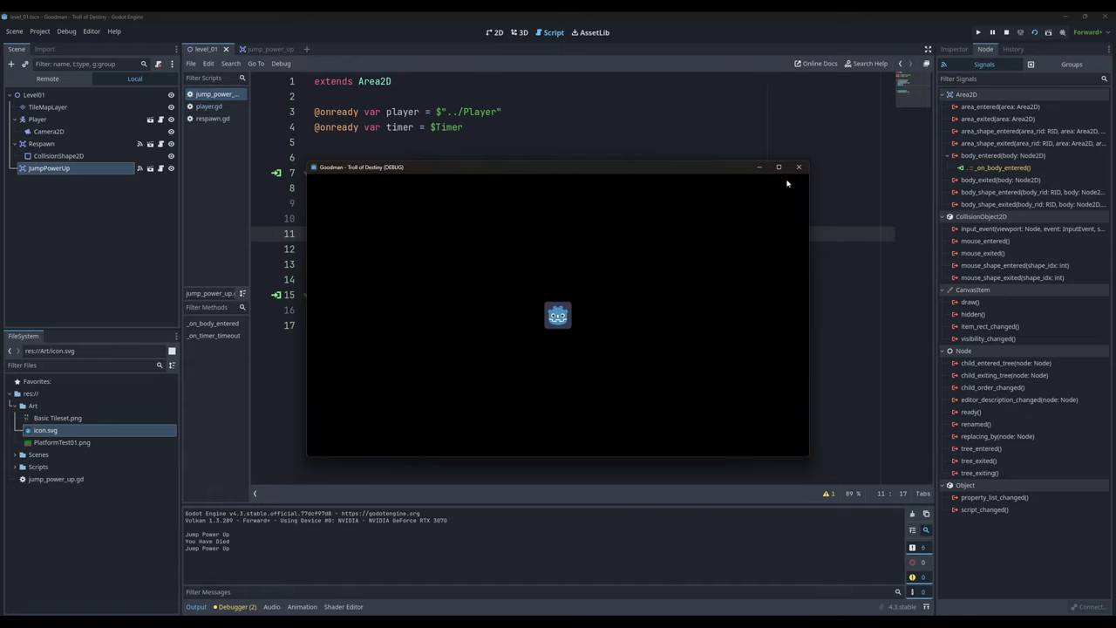
pyautogui.click(798, 167)
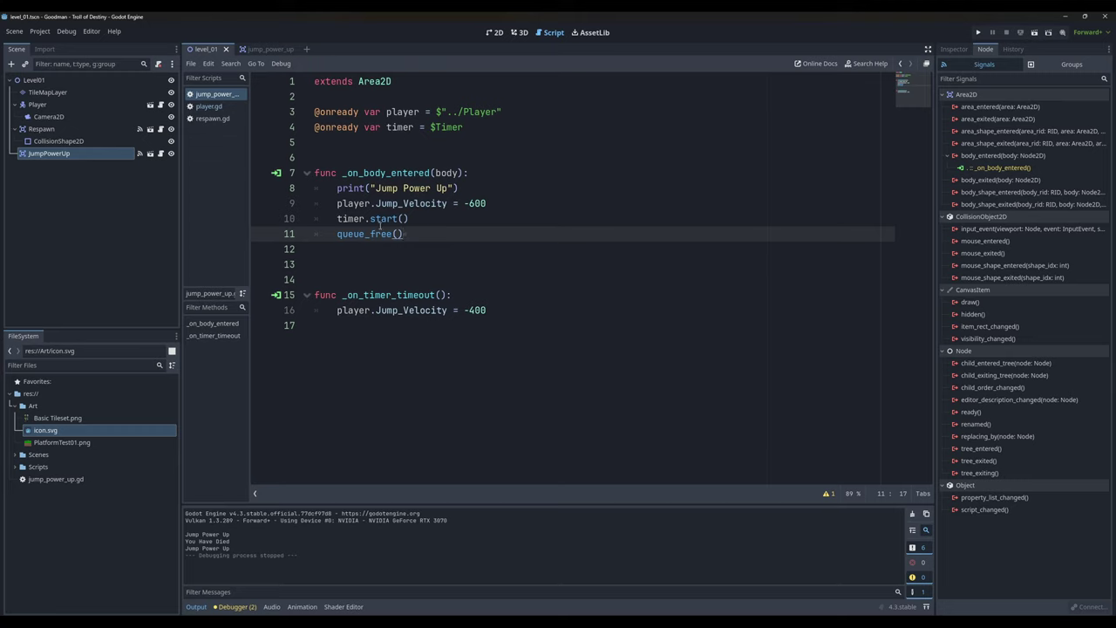
# - Move queue_free() from line 11 onto a new line ending the timer timeout handler
pyautogui.moveTo(375, 204); pyautogui.dragTo(497, 204)
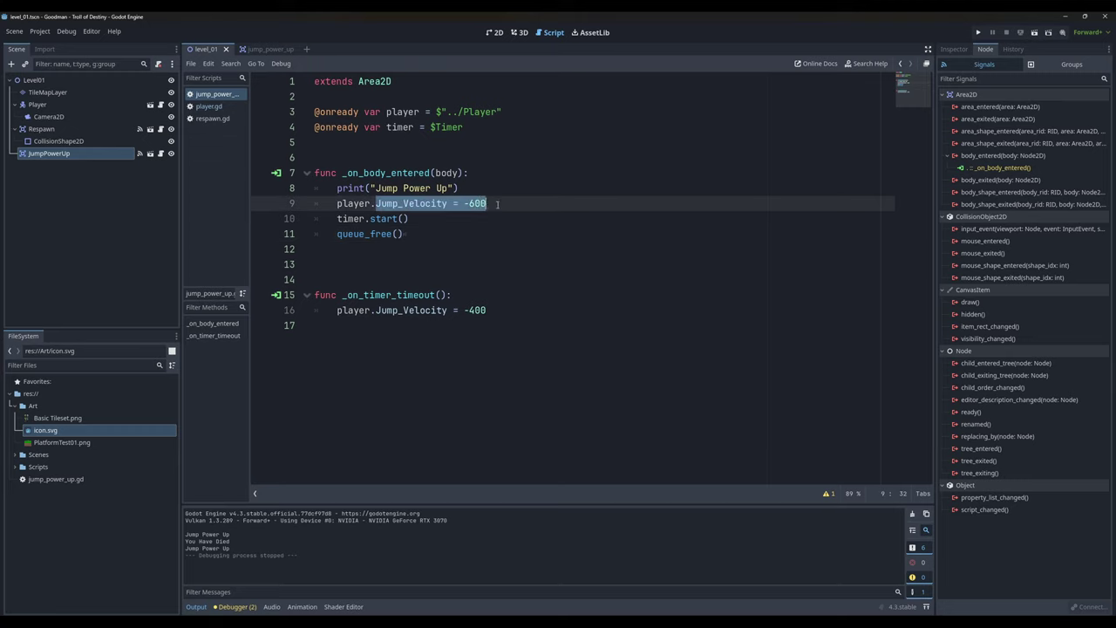
pyautogui.moveTo(348, 219); pyautogui.dragTo(410, 219)
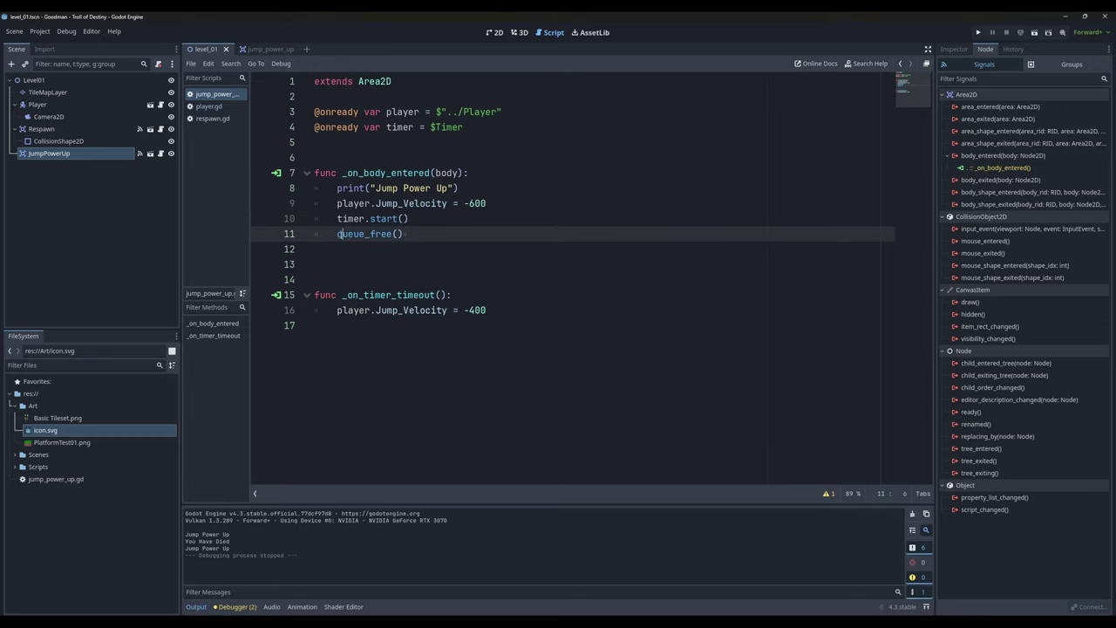
pyautogui.moveTo(339, 233); pyautogui.dragTo(408, 235)
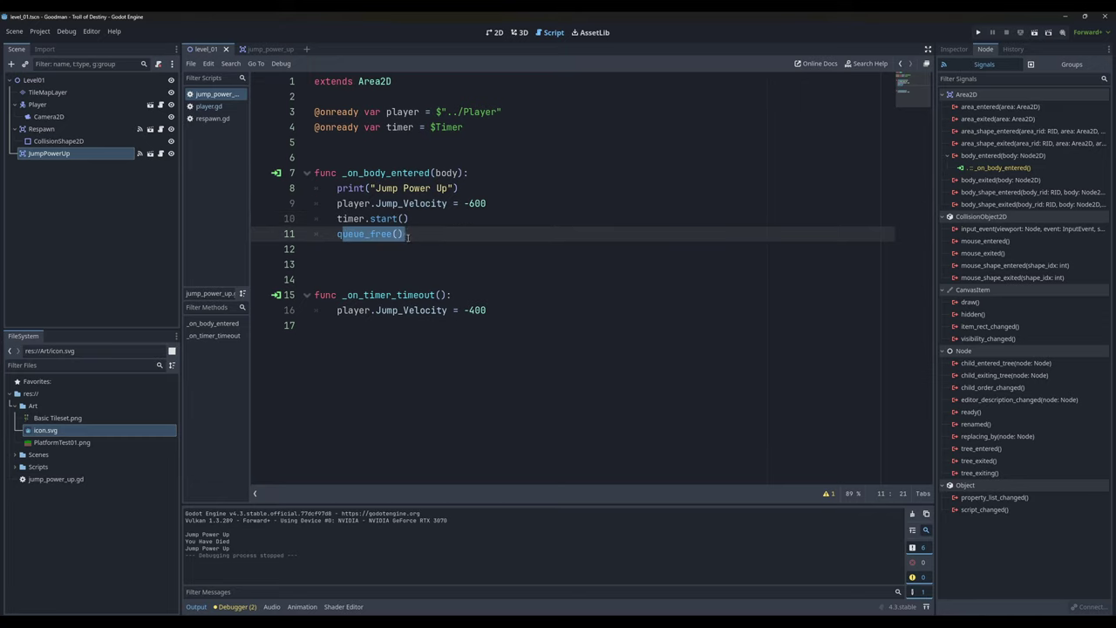
pyautogui.moveTo(408, 235); pyautogui.dragTo(337, 233)
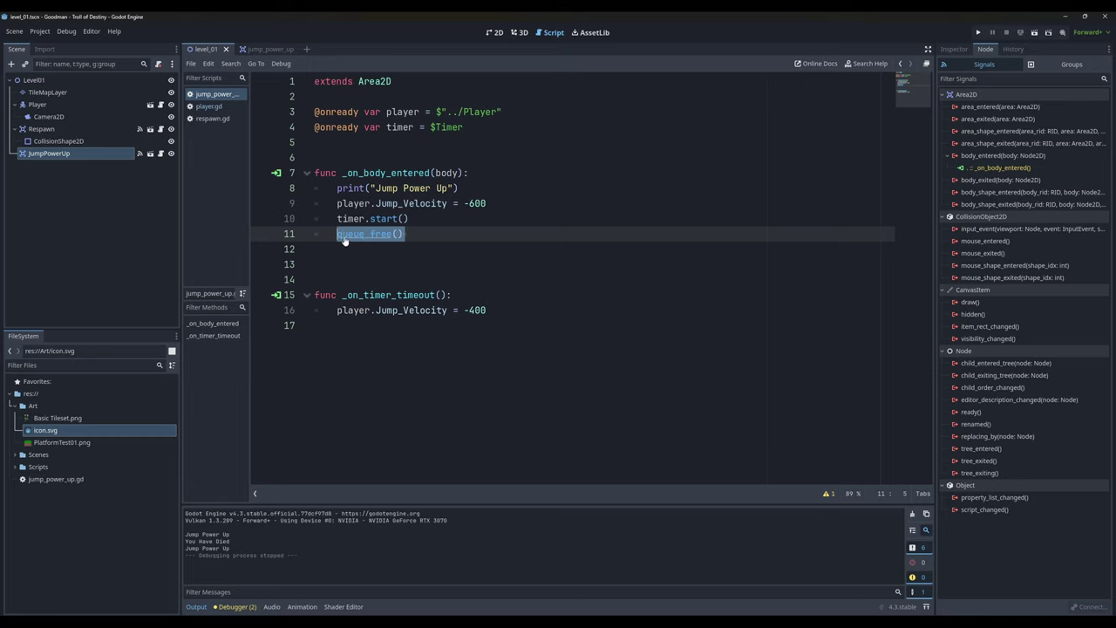
pyautogui.press('BackSpace')
pyautogui.click(488, 310)
pyautogui.press('Return')
pyautogui.write('queue_free()')
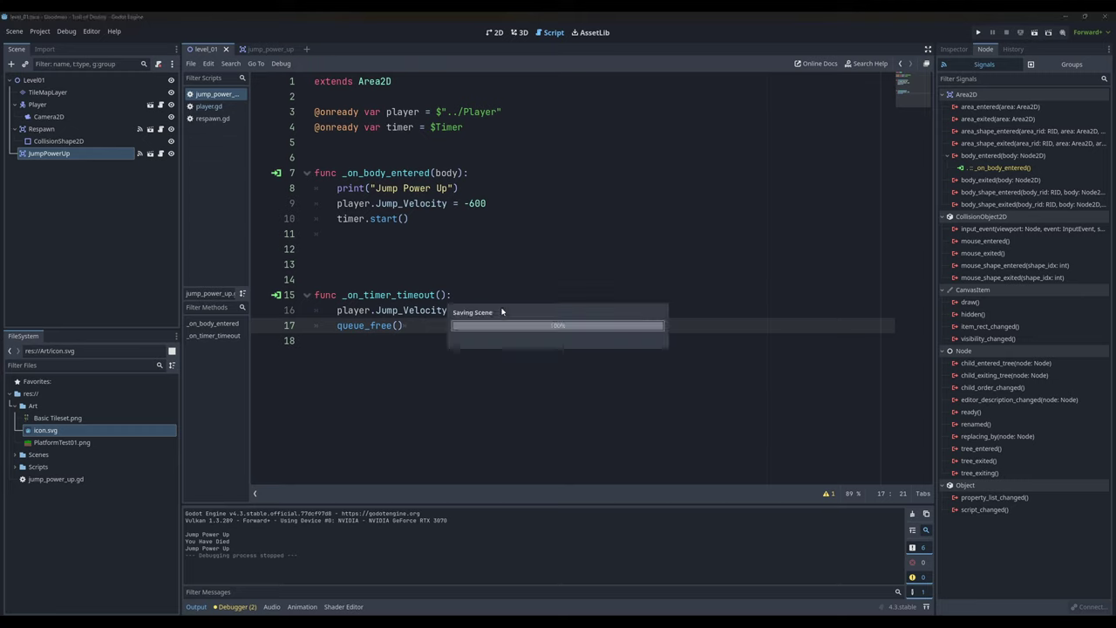
# - Run the scene, collect the jump power-up and check the boosted jump height
pyautogui.click(1032, 34)
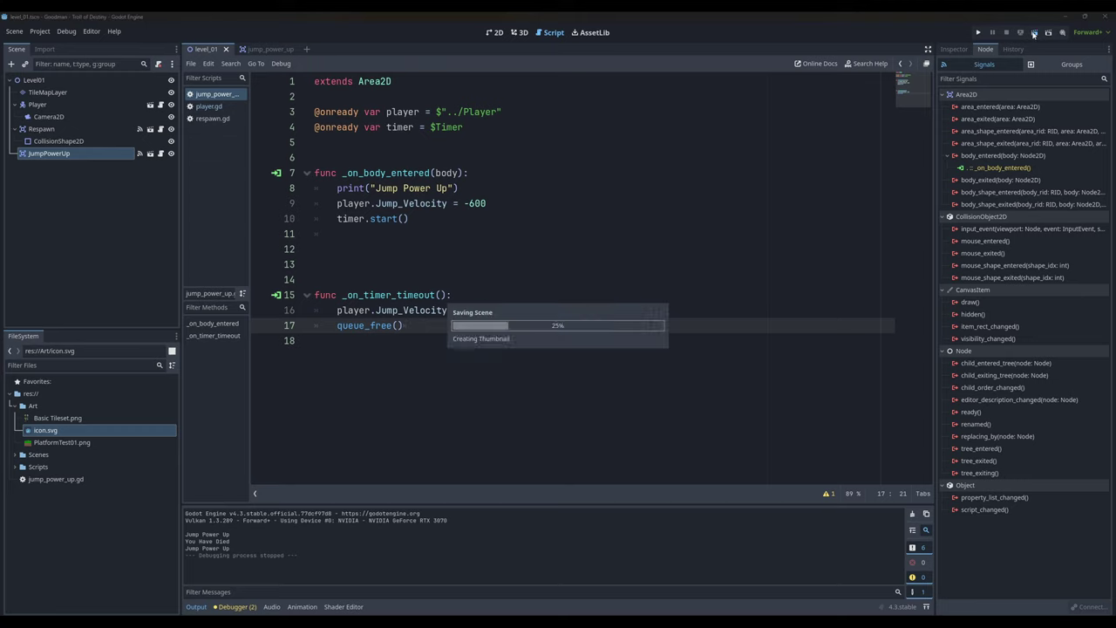
pyautogui.press('Right')
pyautogui.press('space')
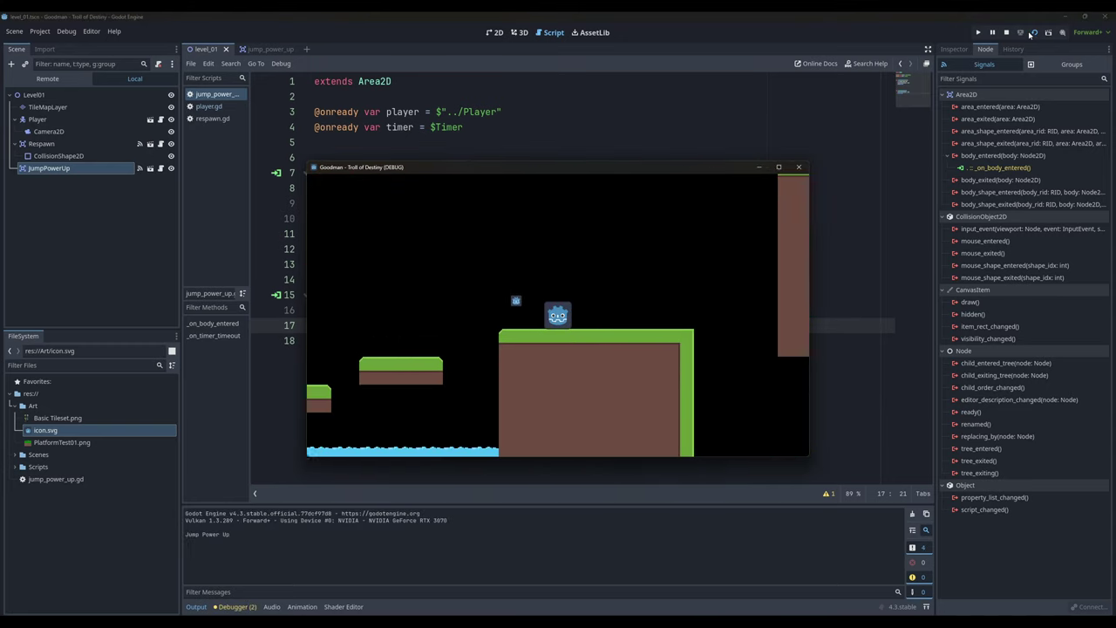
pyautogui.press('space')
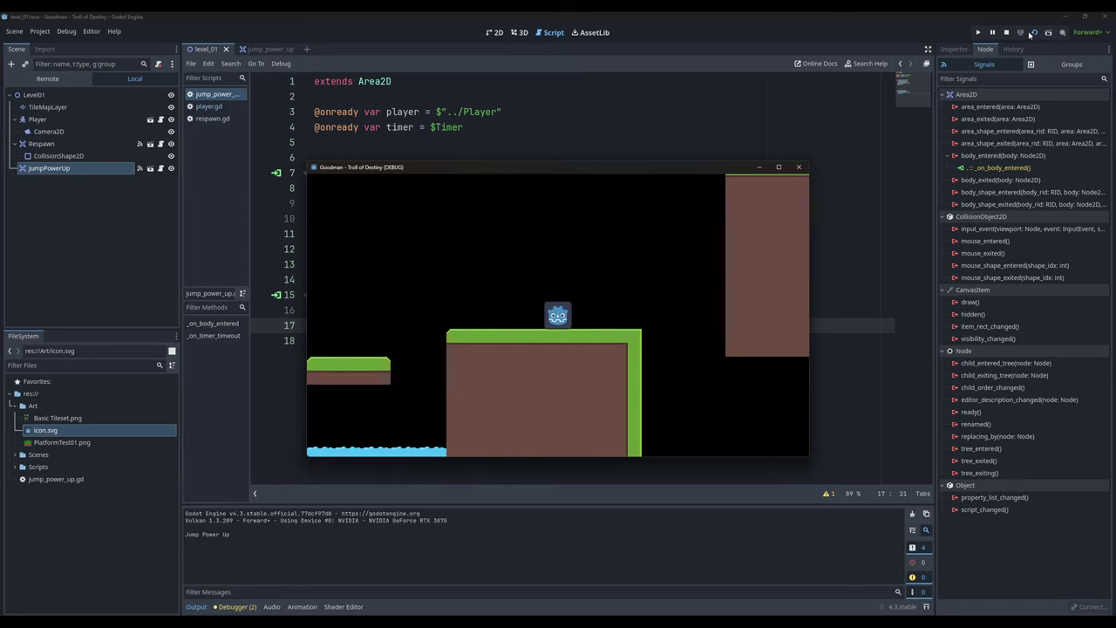
pyautogui.press('space')
pyautogui.press('Left')
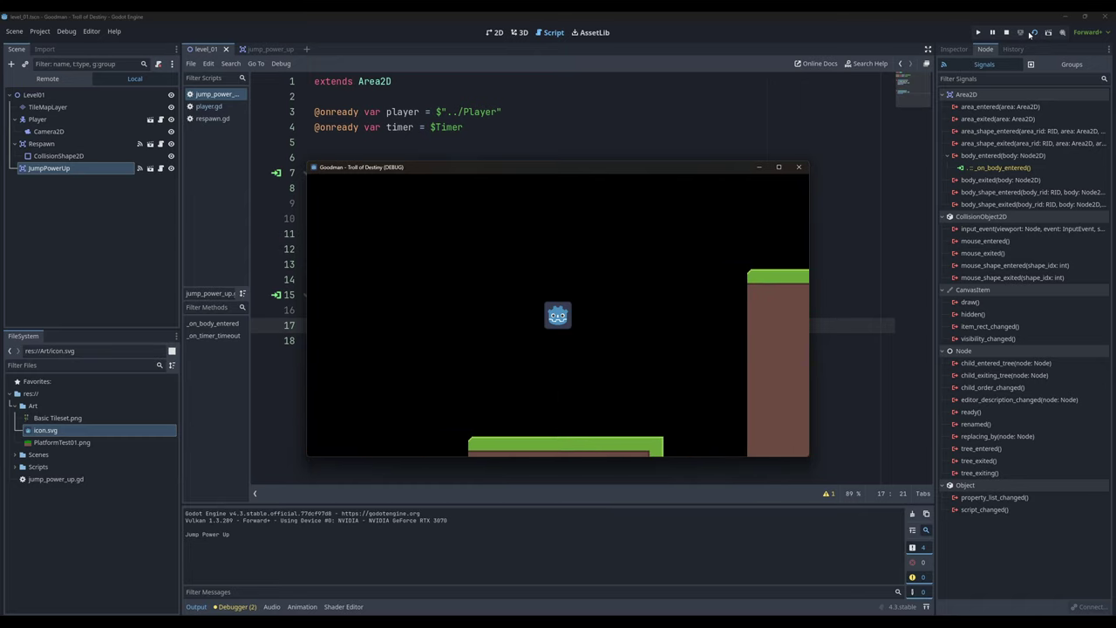
pyautogui.press('Right')
# - Stop the game and add 'visible = false' on a new line after timer.start()
pyautogui.click(797, 166)
pyautogui.click(435, 219)
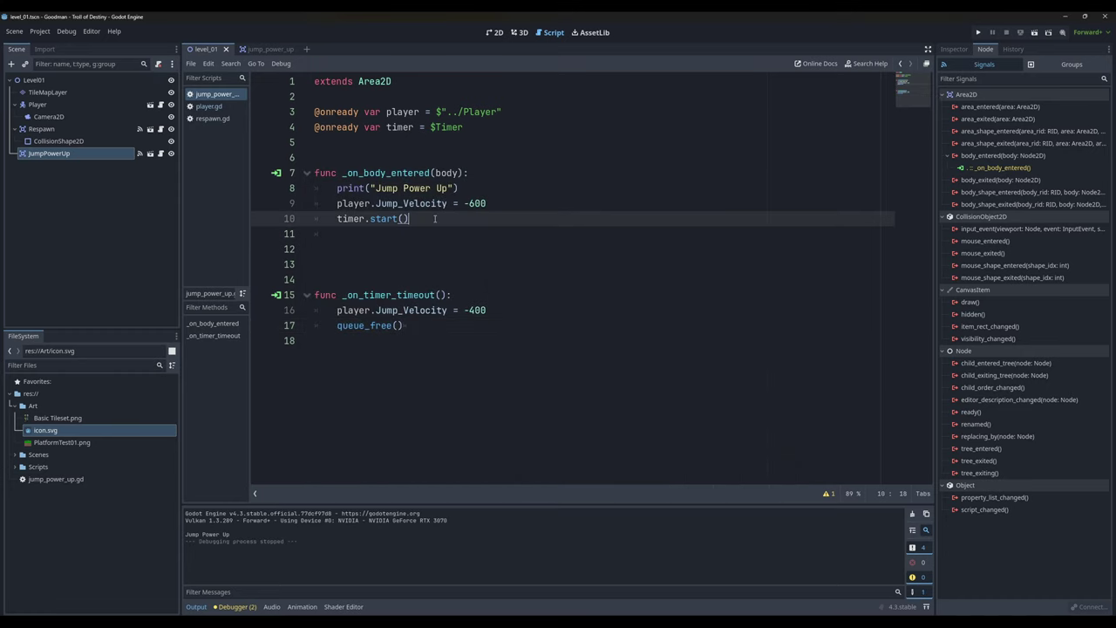
pyautogui.press('Return')
pyautogui.write('vis')
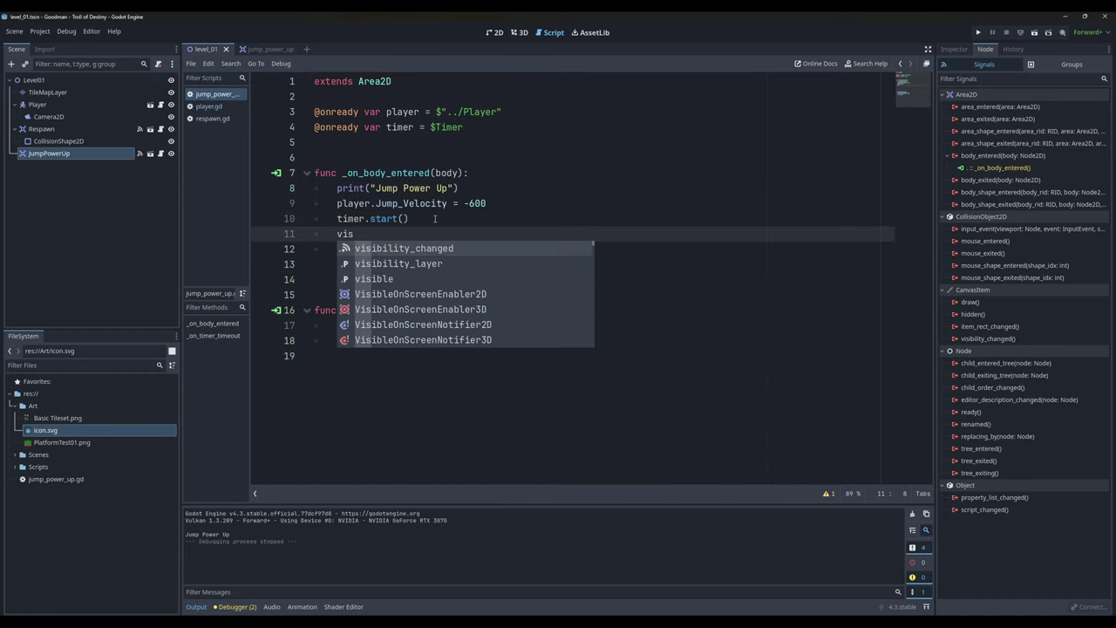
pyautogui.press('Down')
pyautogui.press('Down')
pyautogui.press('Return')
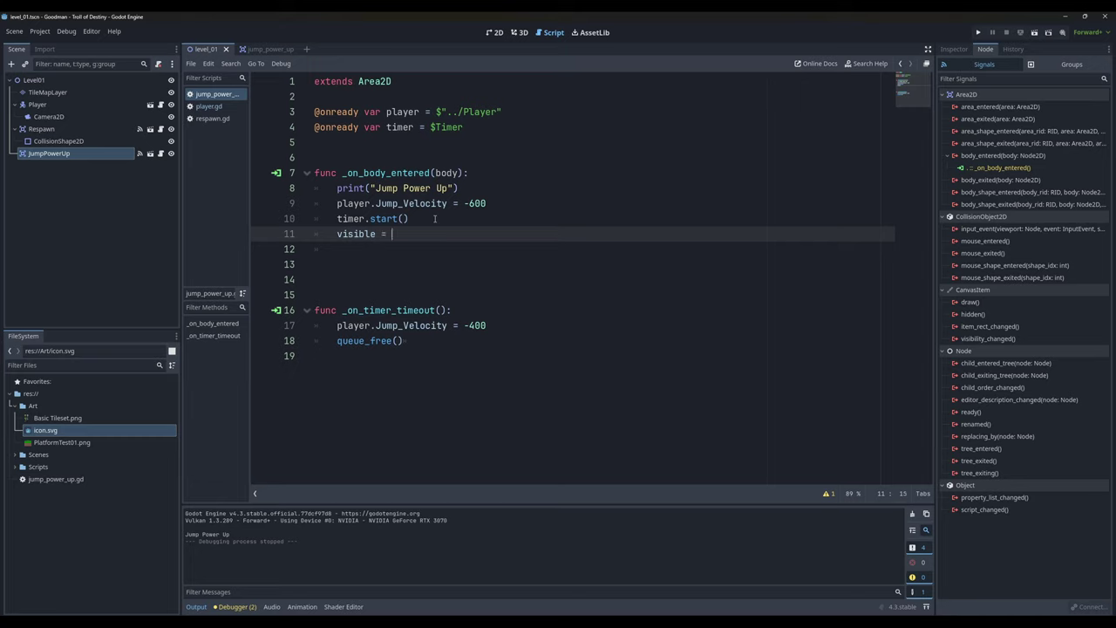
pyautogui.write('false')
pyautogui.press('Return')
pyautogui.doubleClick(356, 234)
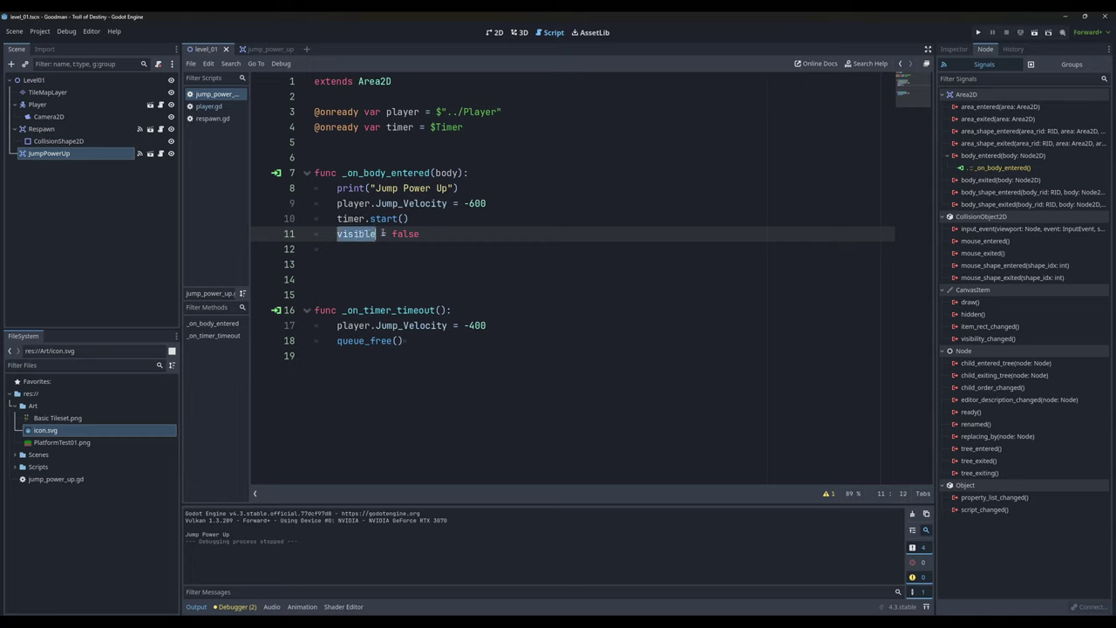
pyautogui.doubleClick(404, 233)
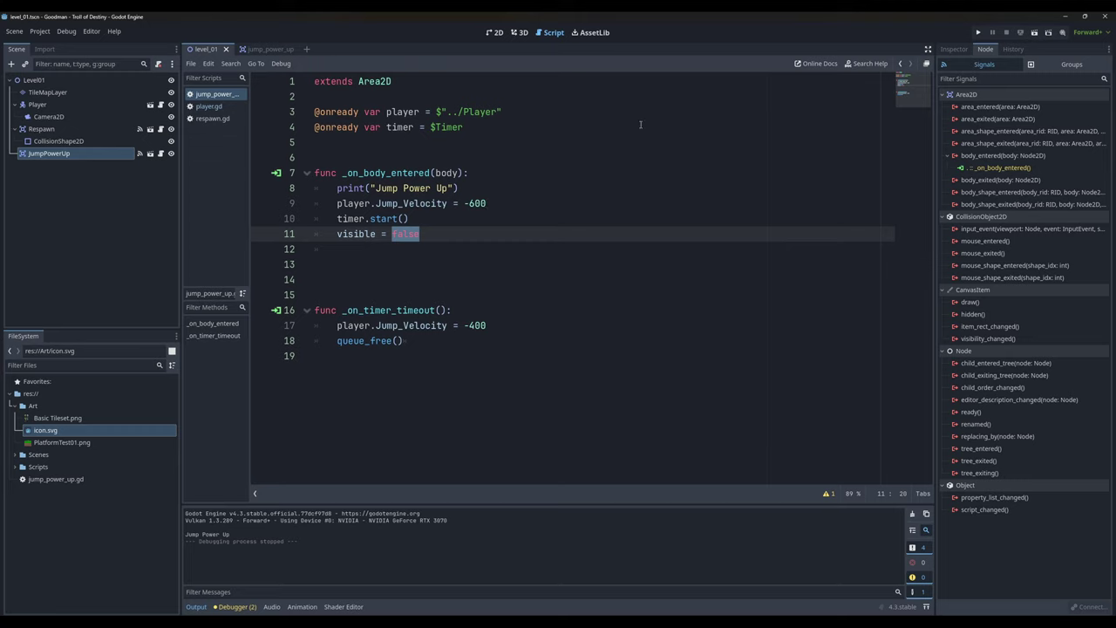
# - Run the level, collect the power-up while jumping across platforms, then stop the game
pyautogui.click(1036, 32)
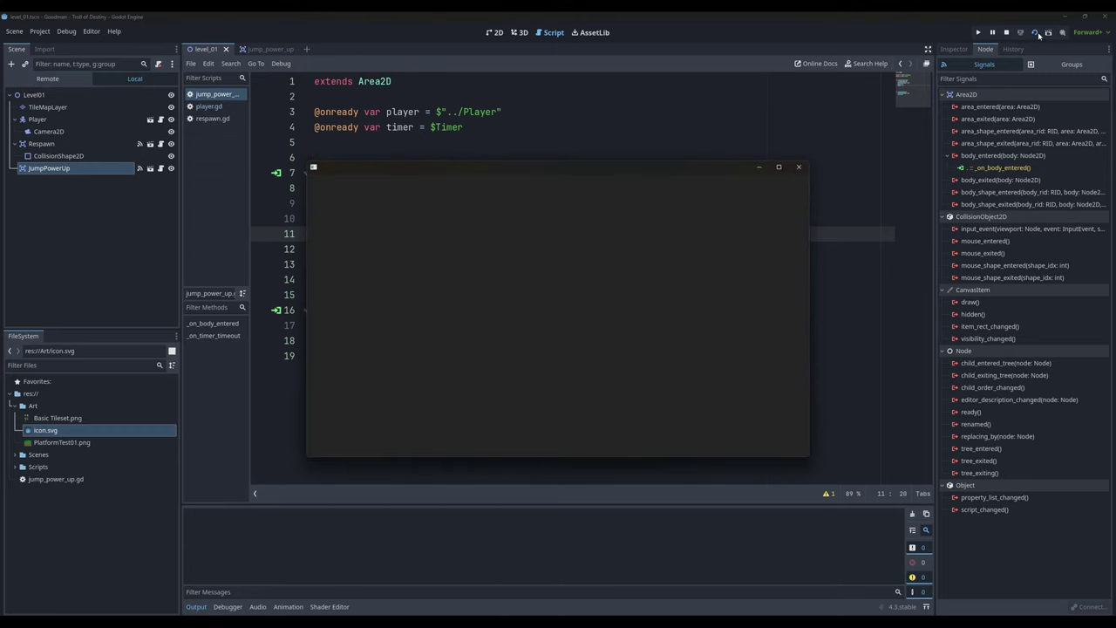
pyautogui.press('Right')
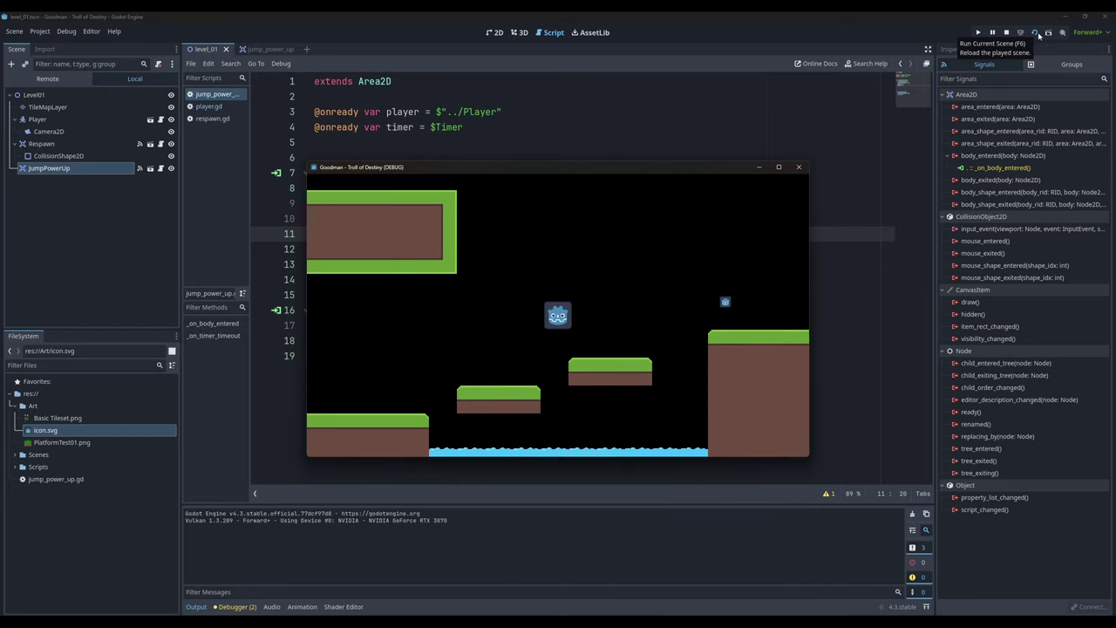
pyautogui.press('Right')
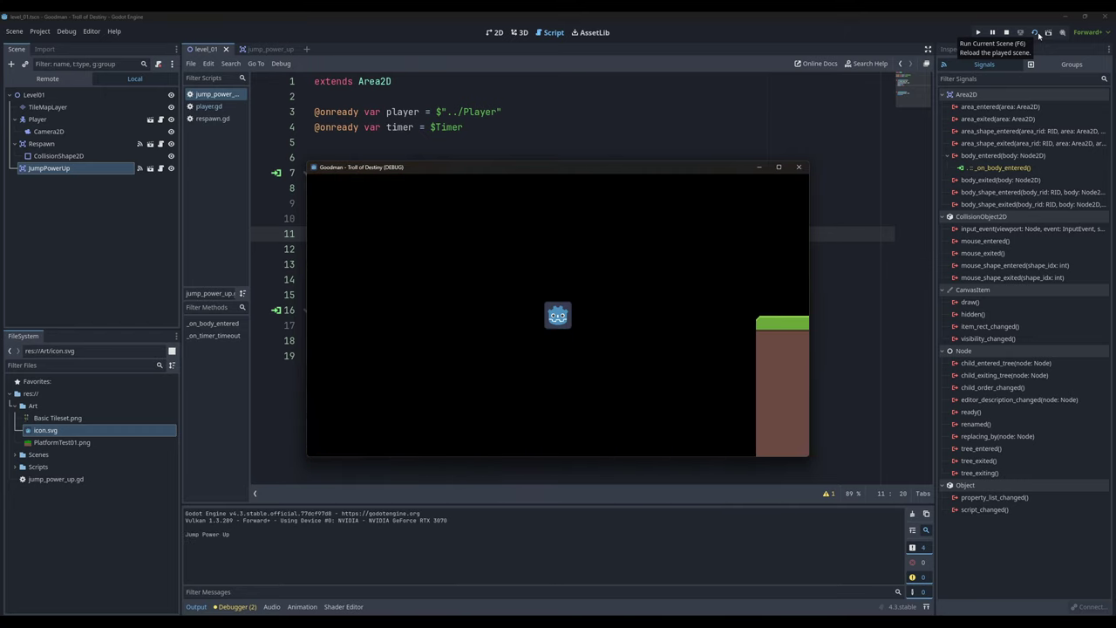
pyautogui.press('space')
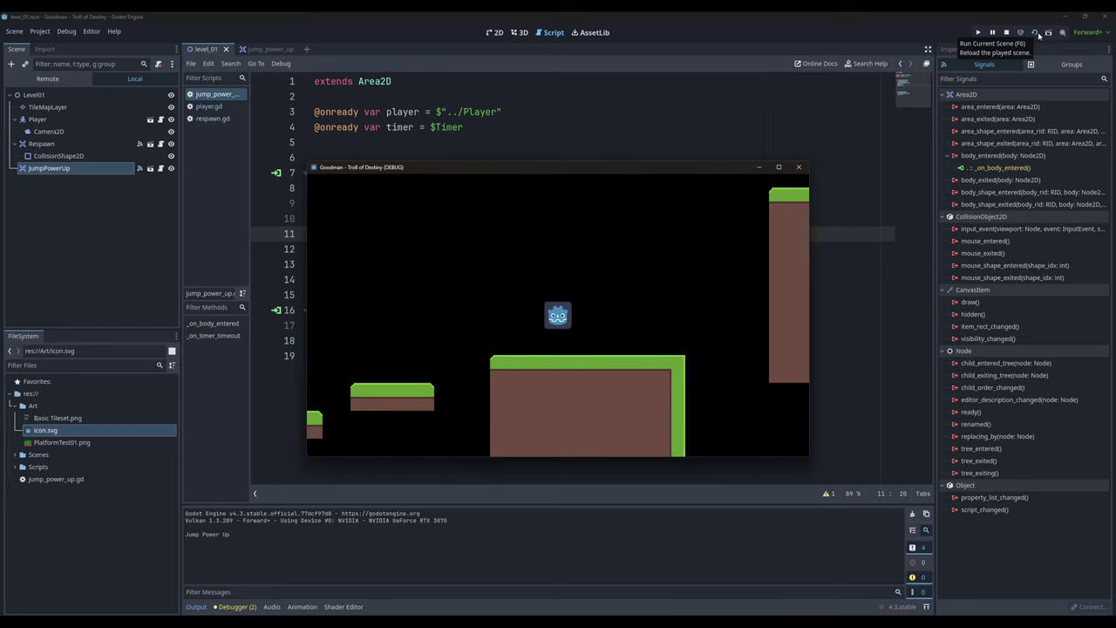
pyautogui.press('Left')
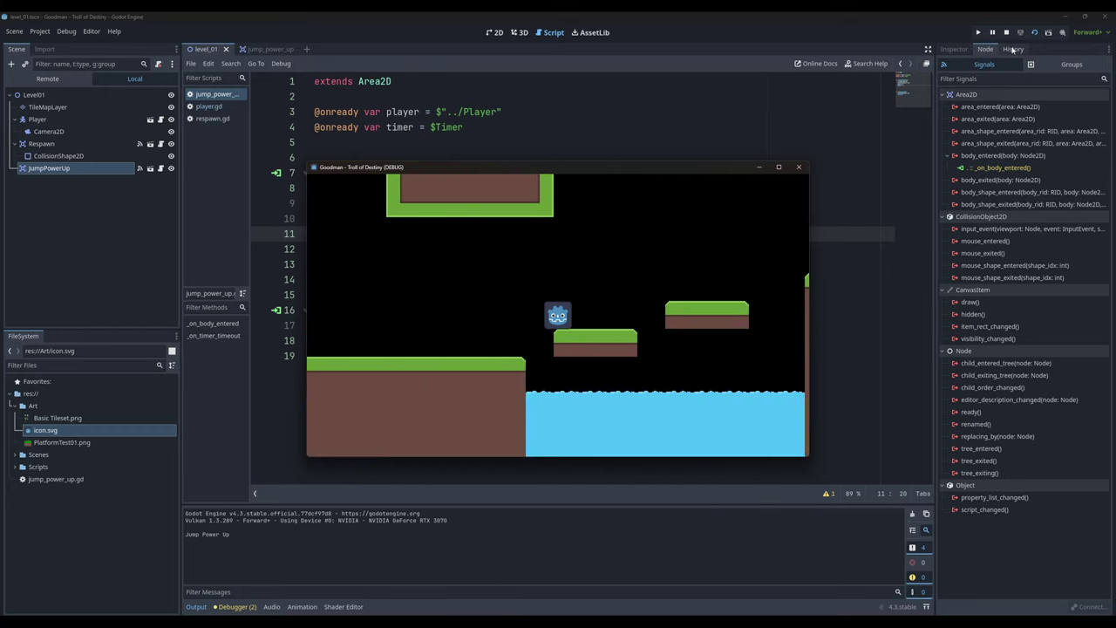
pyautogui.press('Right')
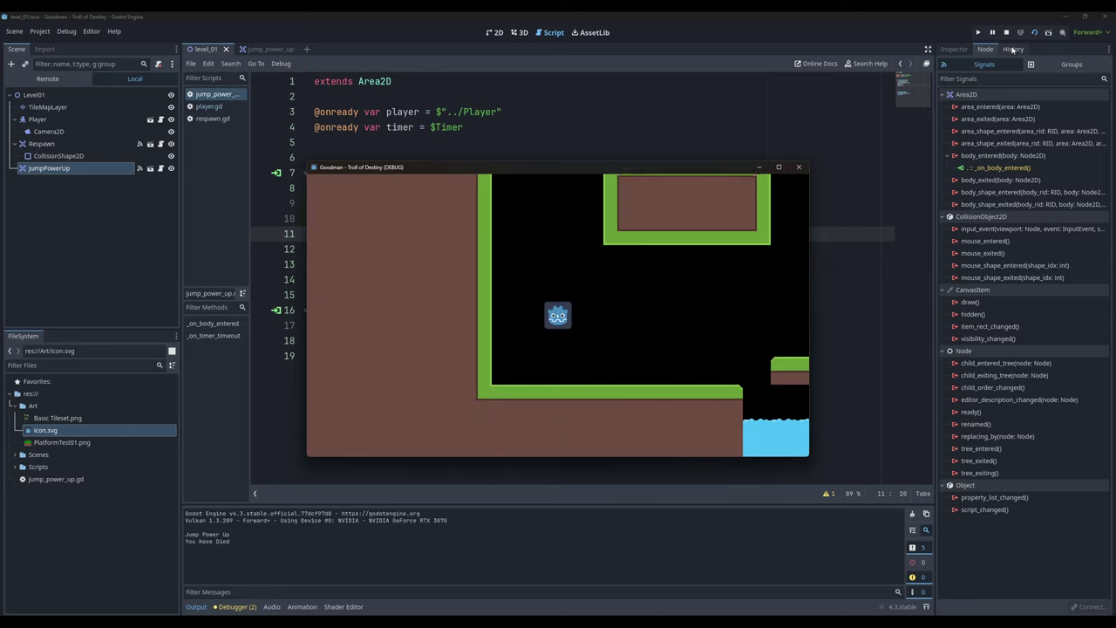
pyautogui.press('space')
pyautogui.press('Right')
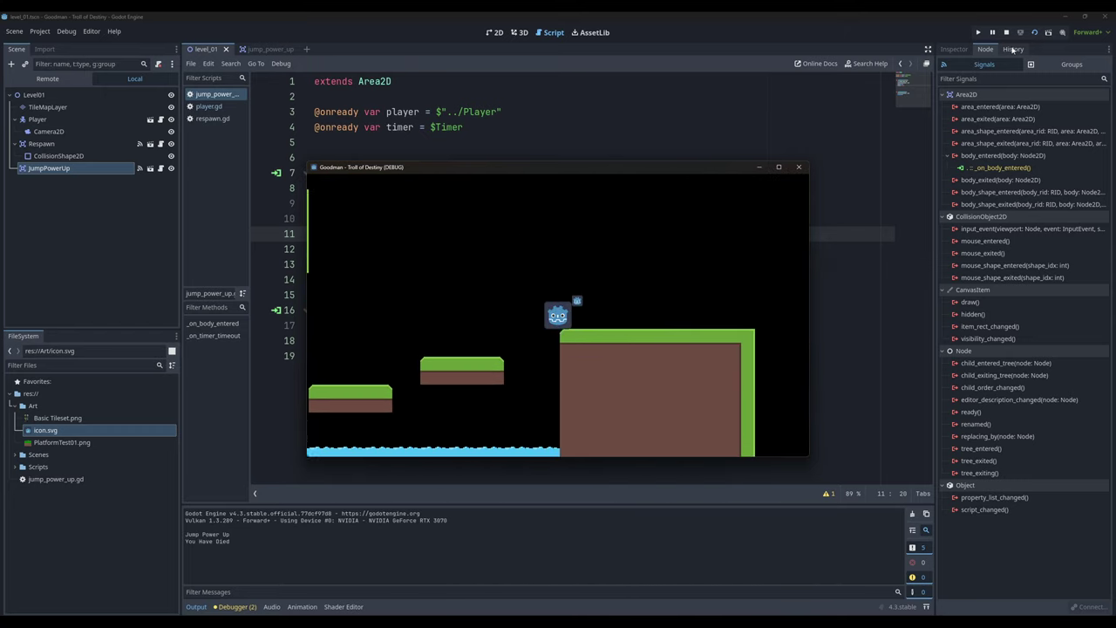
pyautogui.press('Right')
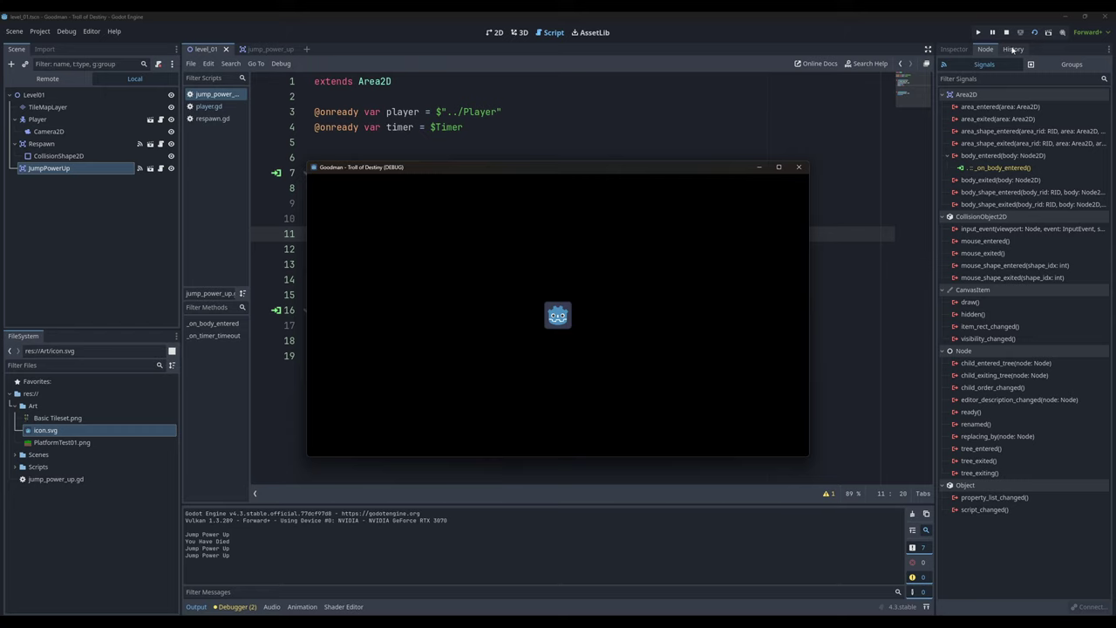
pyautogui.press('space')
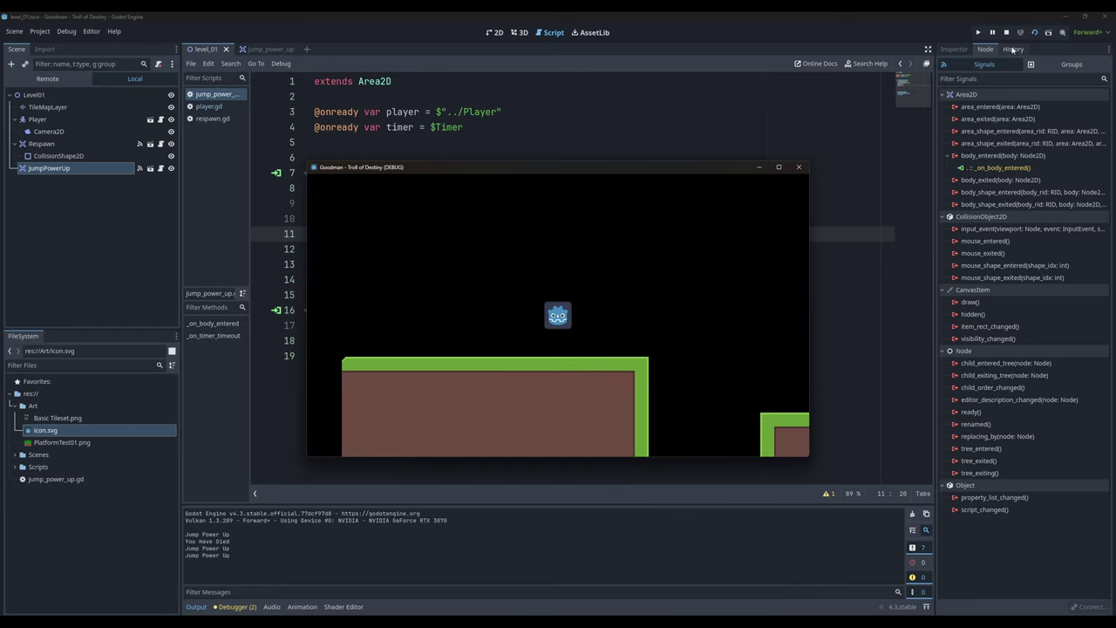
pyautogui.click(798, 167)
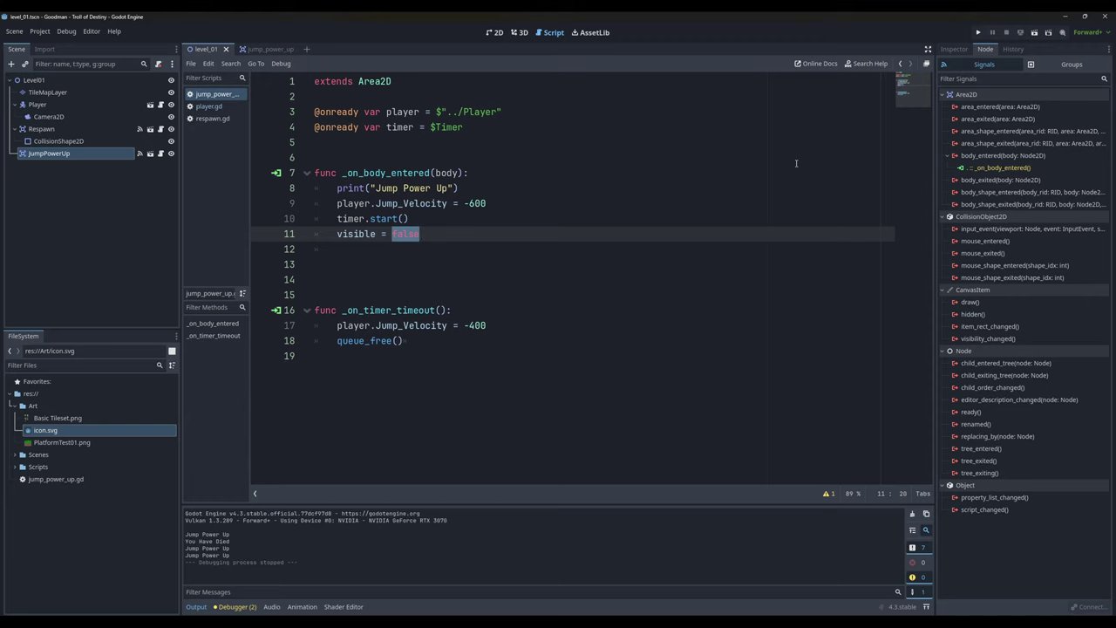